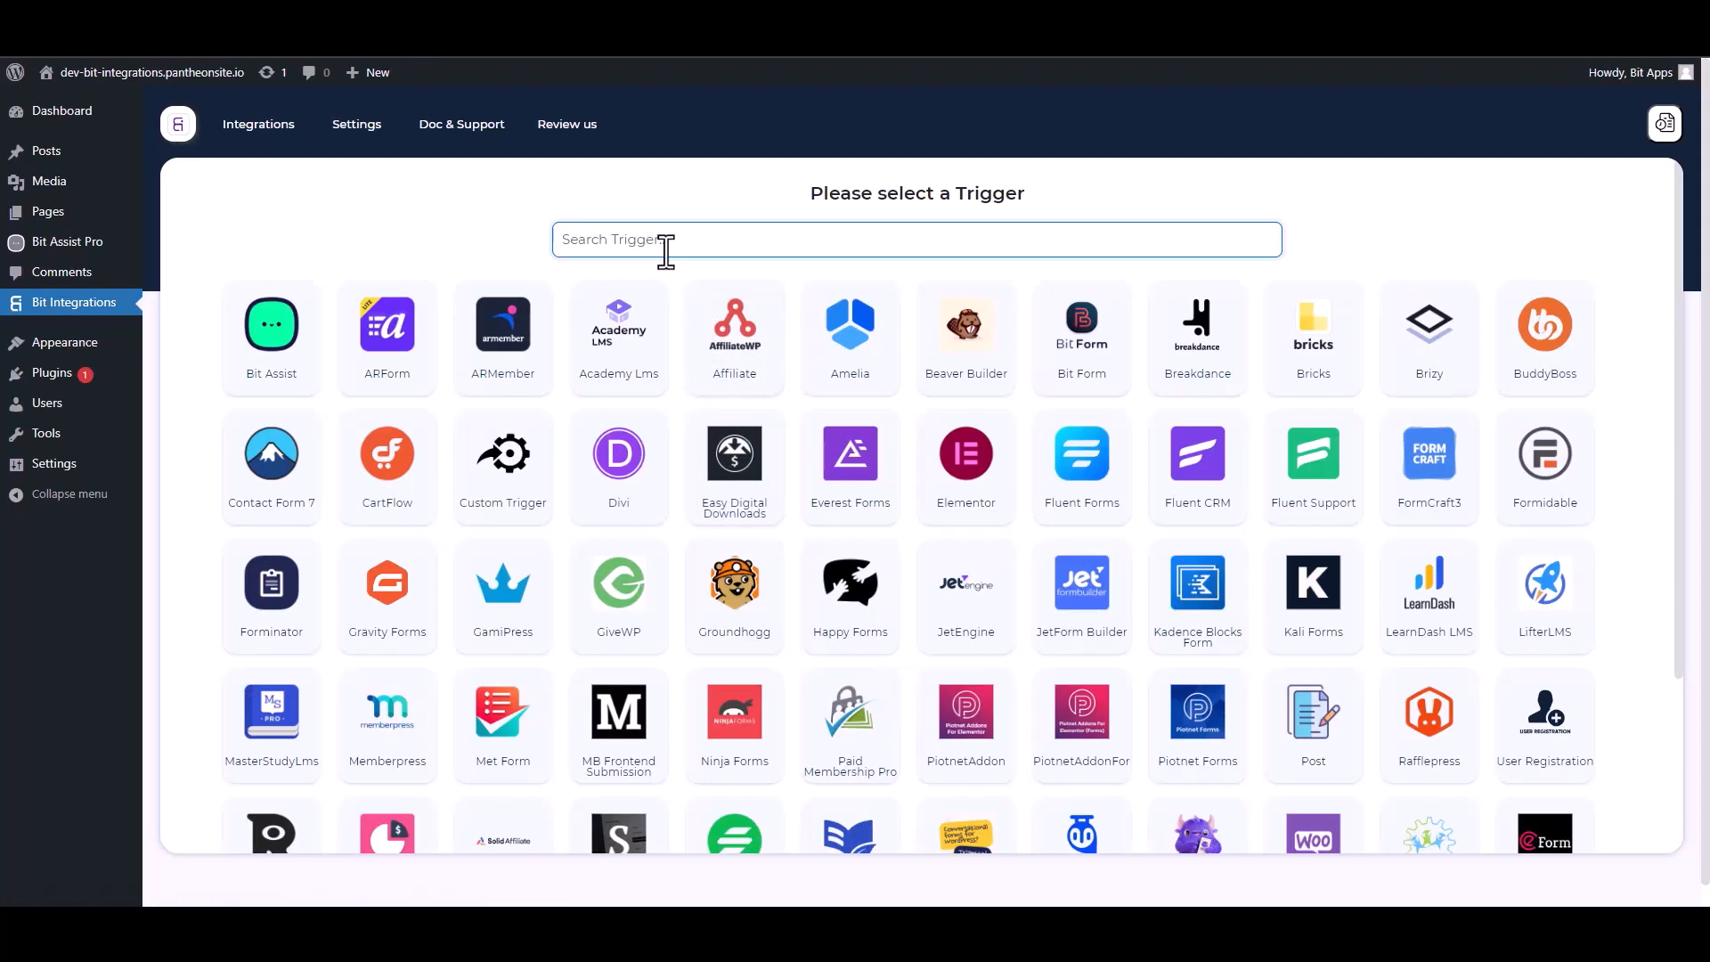
Choose Bit Assist as the trigger, copy its webhook URL and start fetching incoming data.
left_click(283, 365)
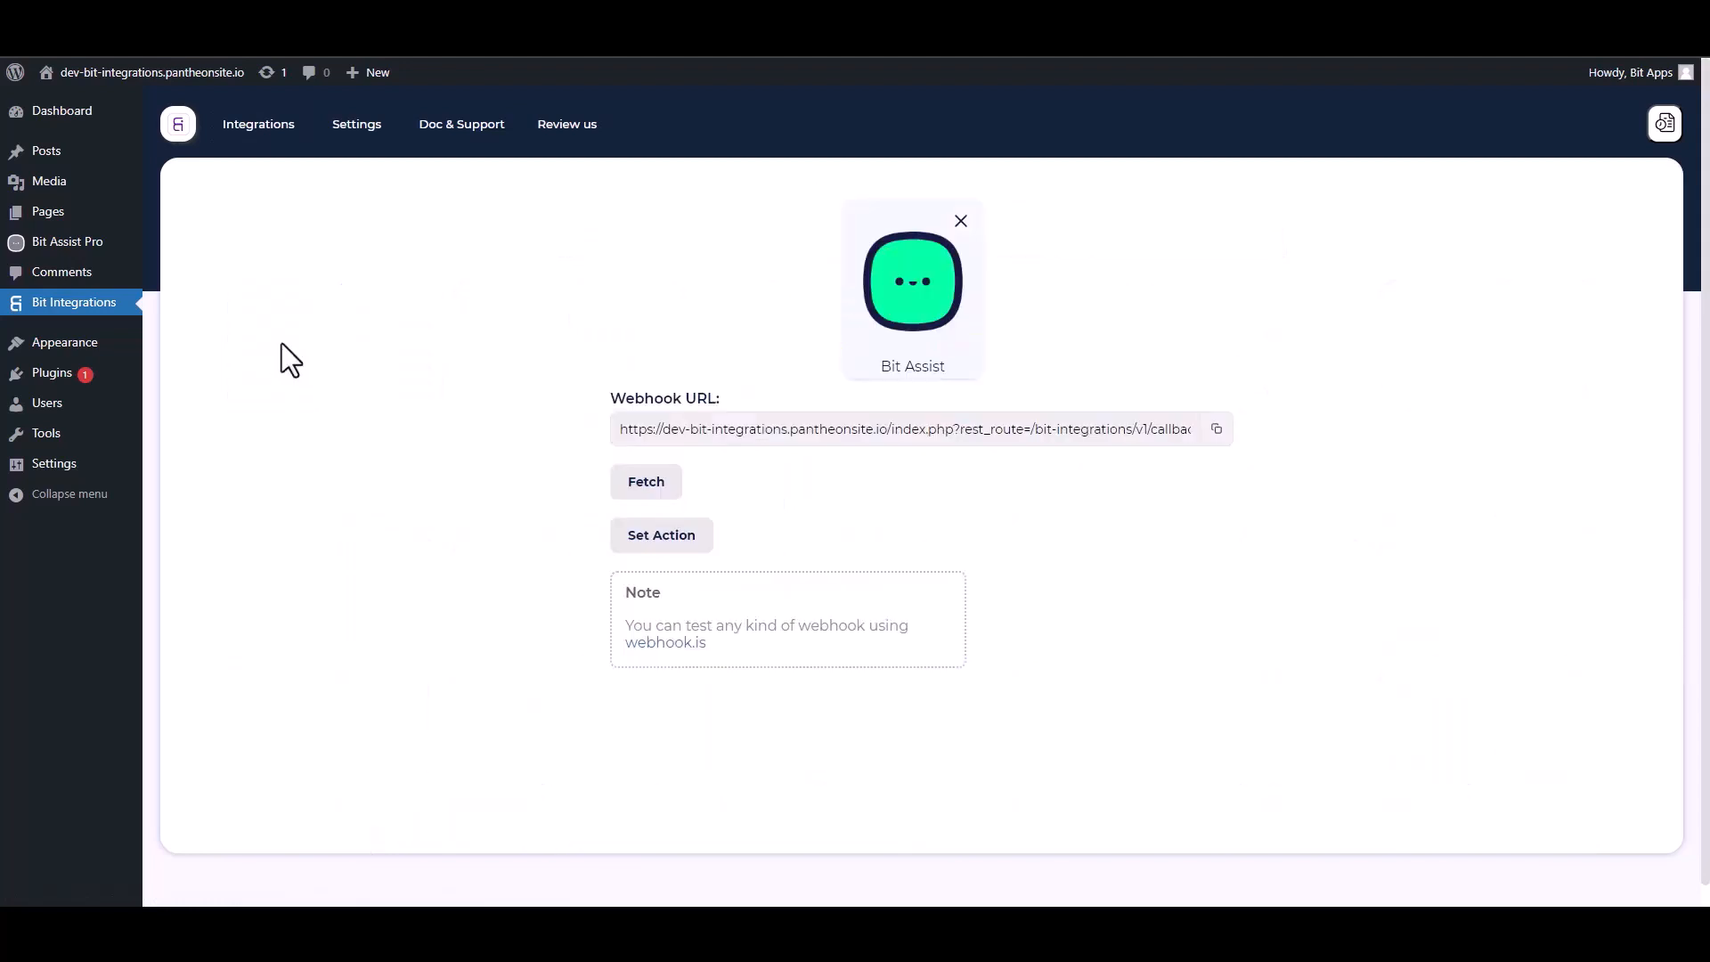
left_click(1218, 431)
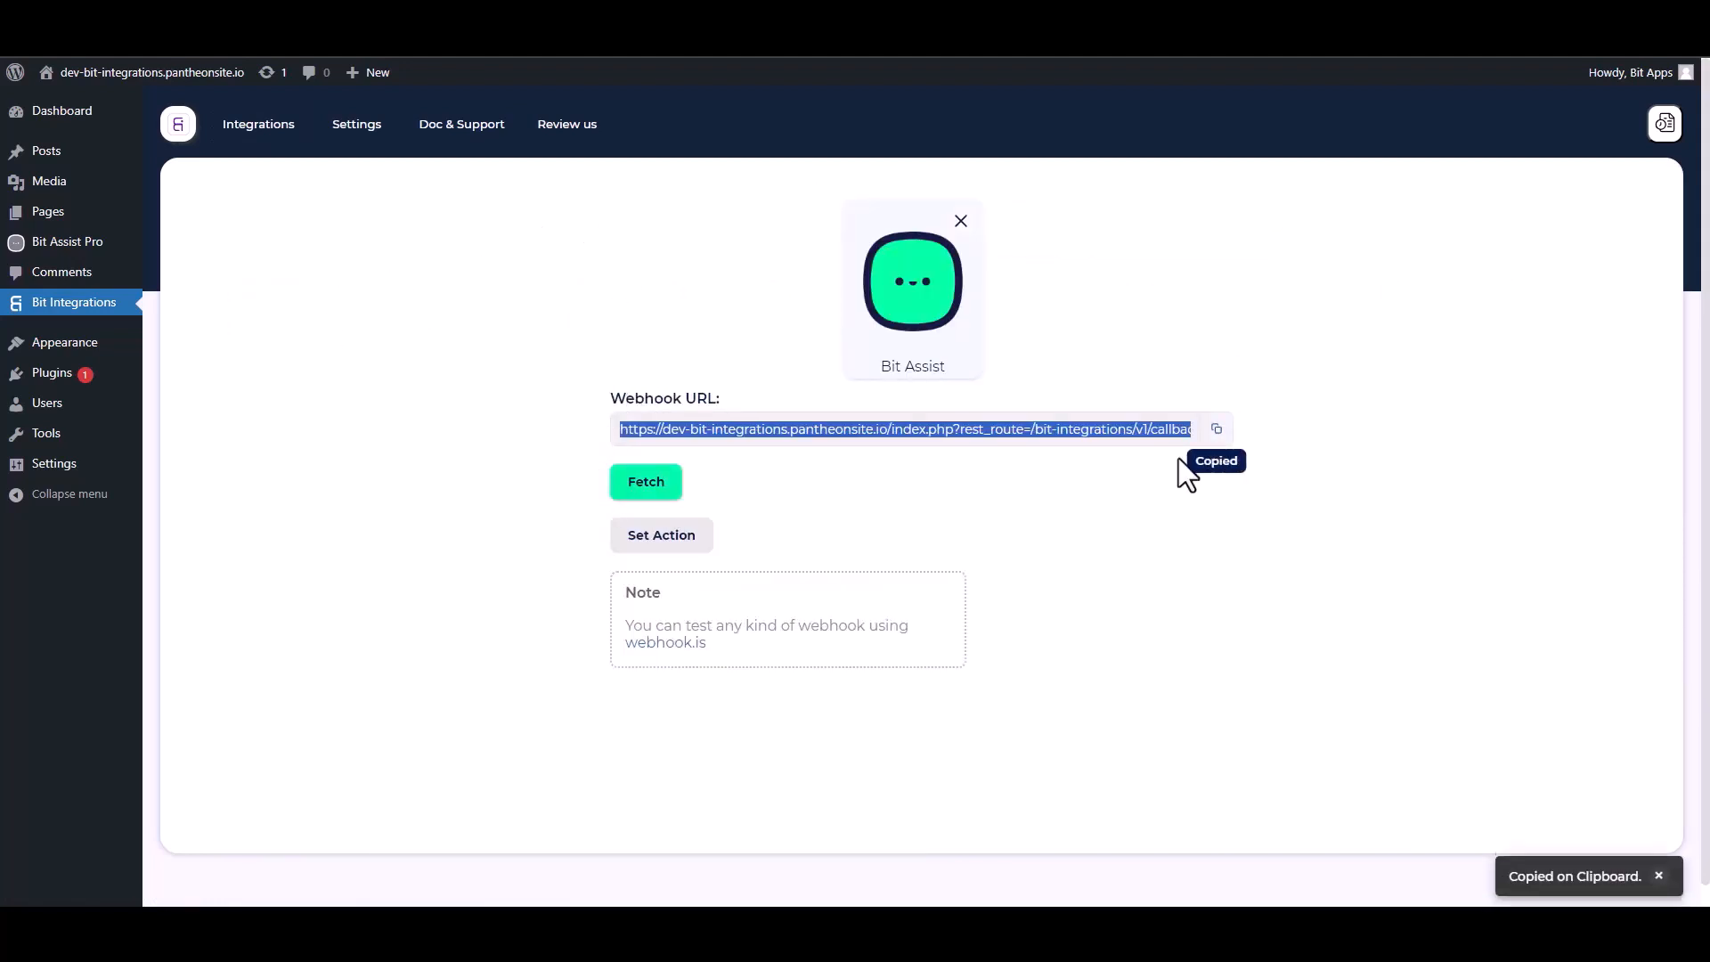
left_click(666, 490)
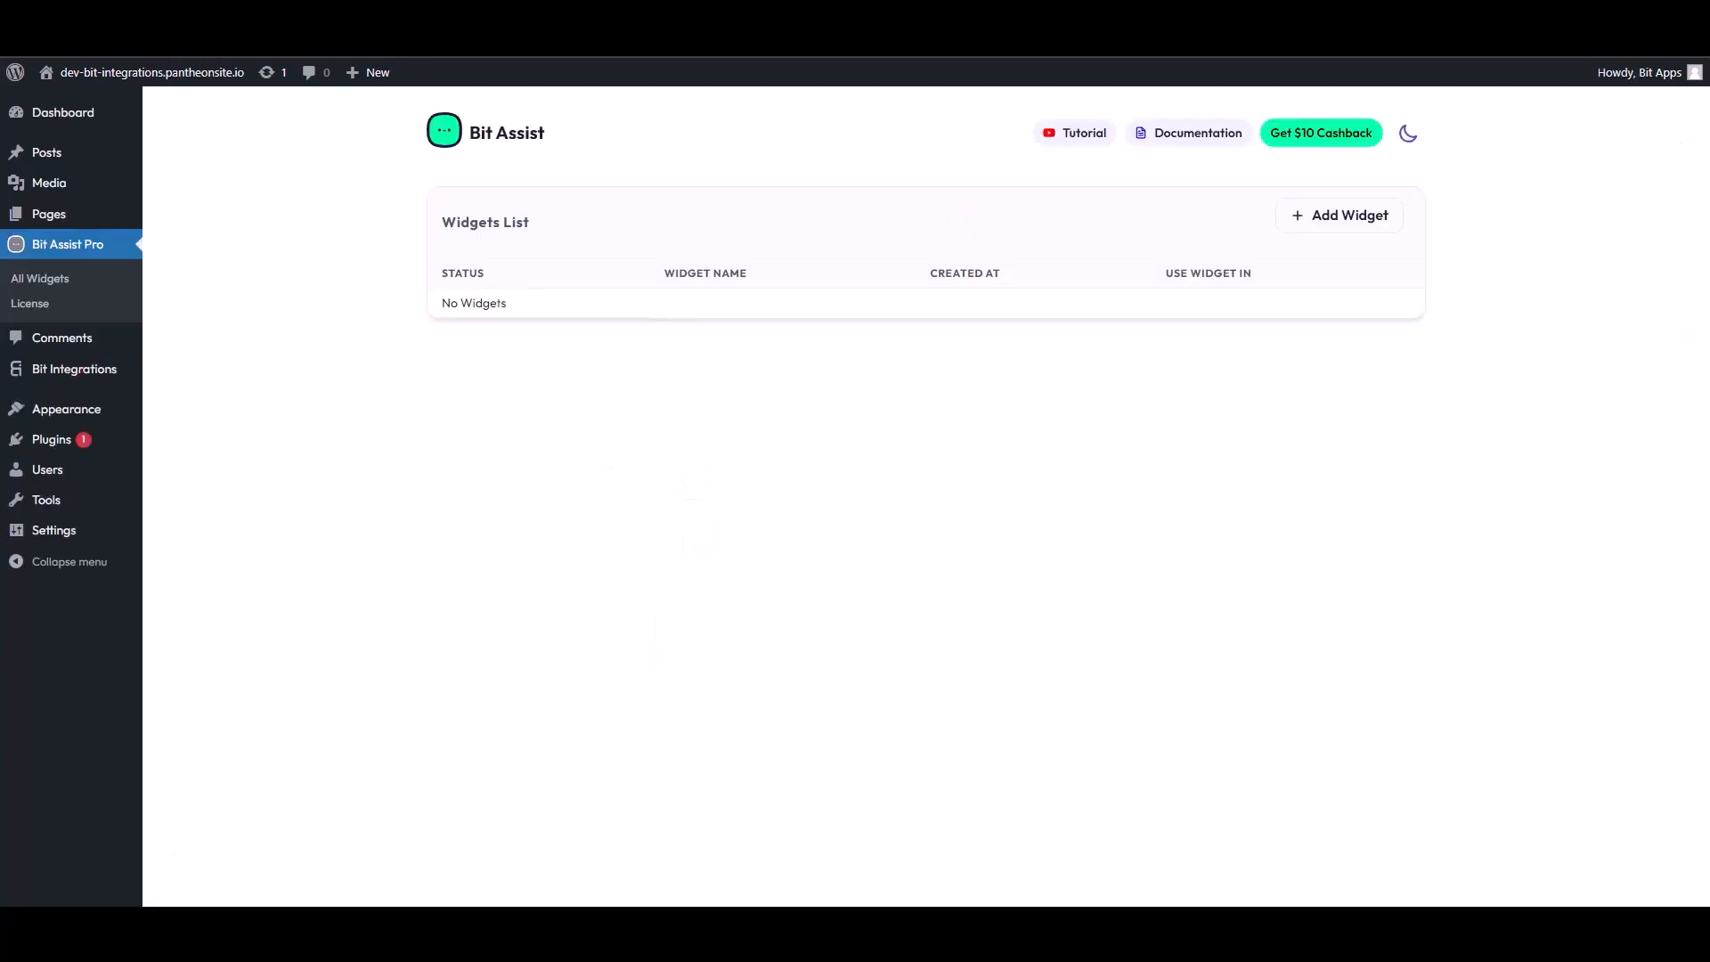
Create a new Bit Assist widget named Bit Integrations.
left_click(1345, 222)
triple_click(715, 510)
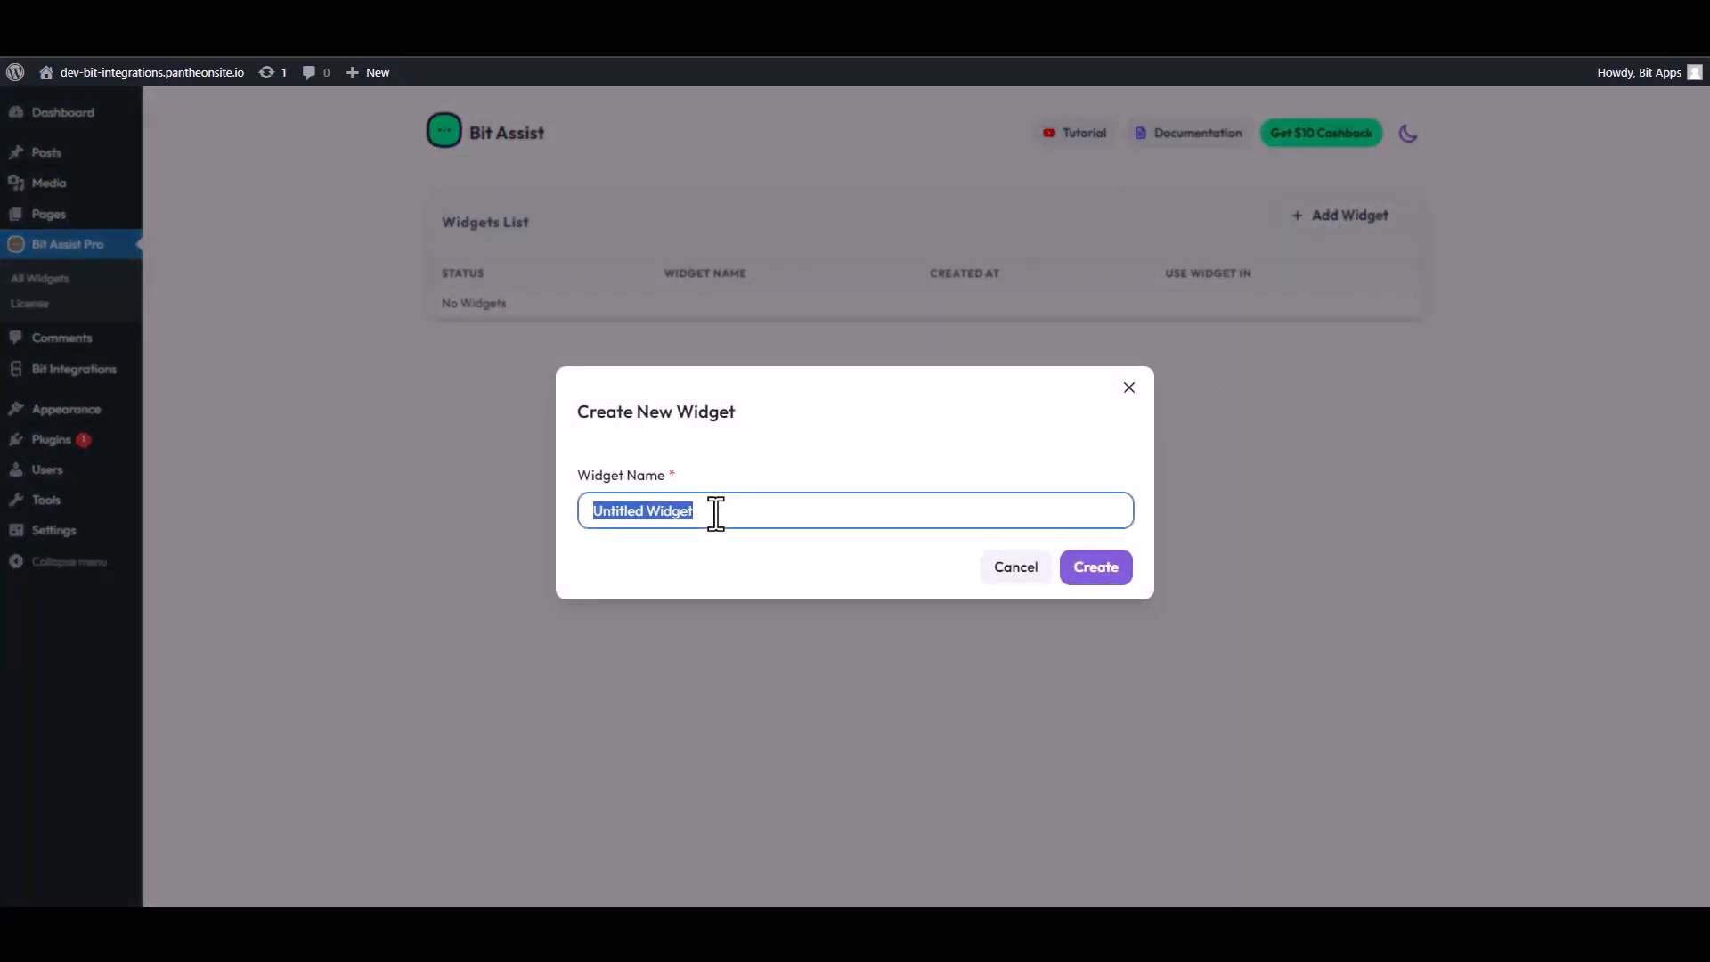
type("Bi")
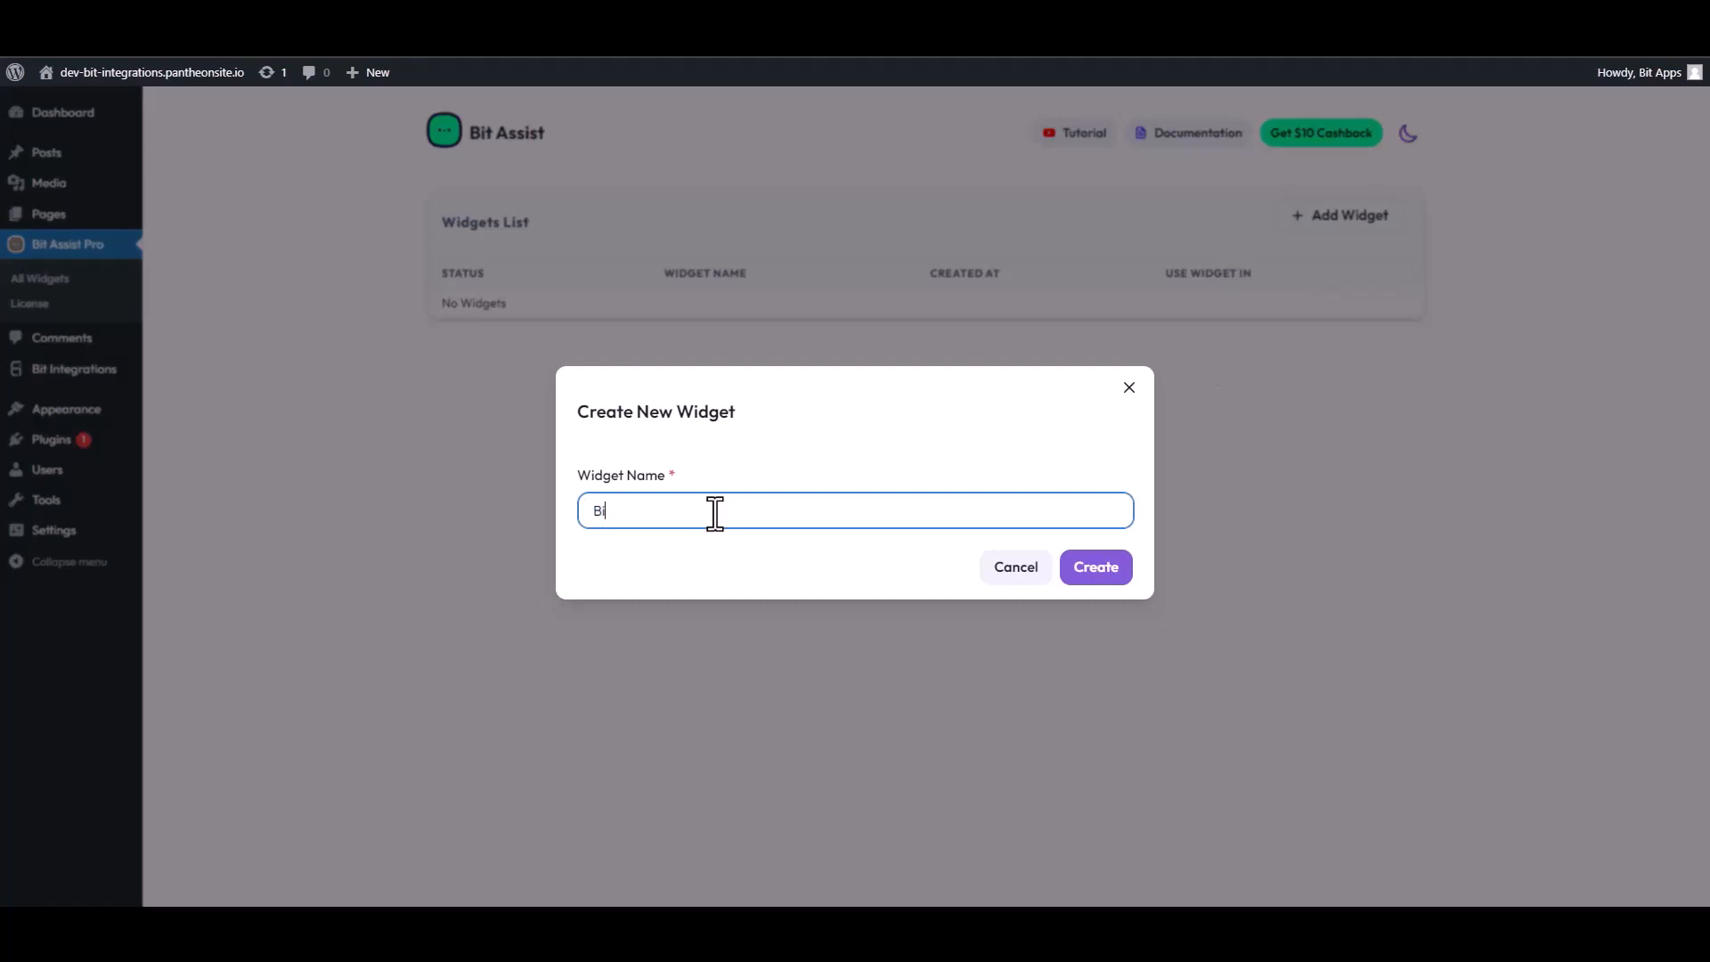
type("t Integrations")
left_click(1109, 577)
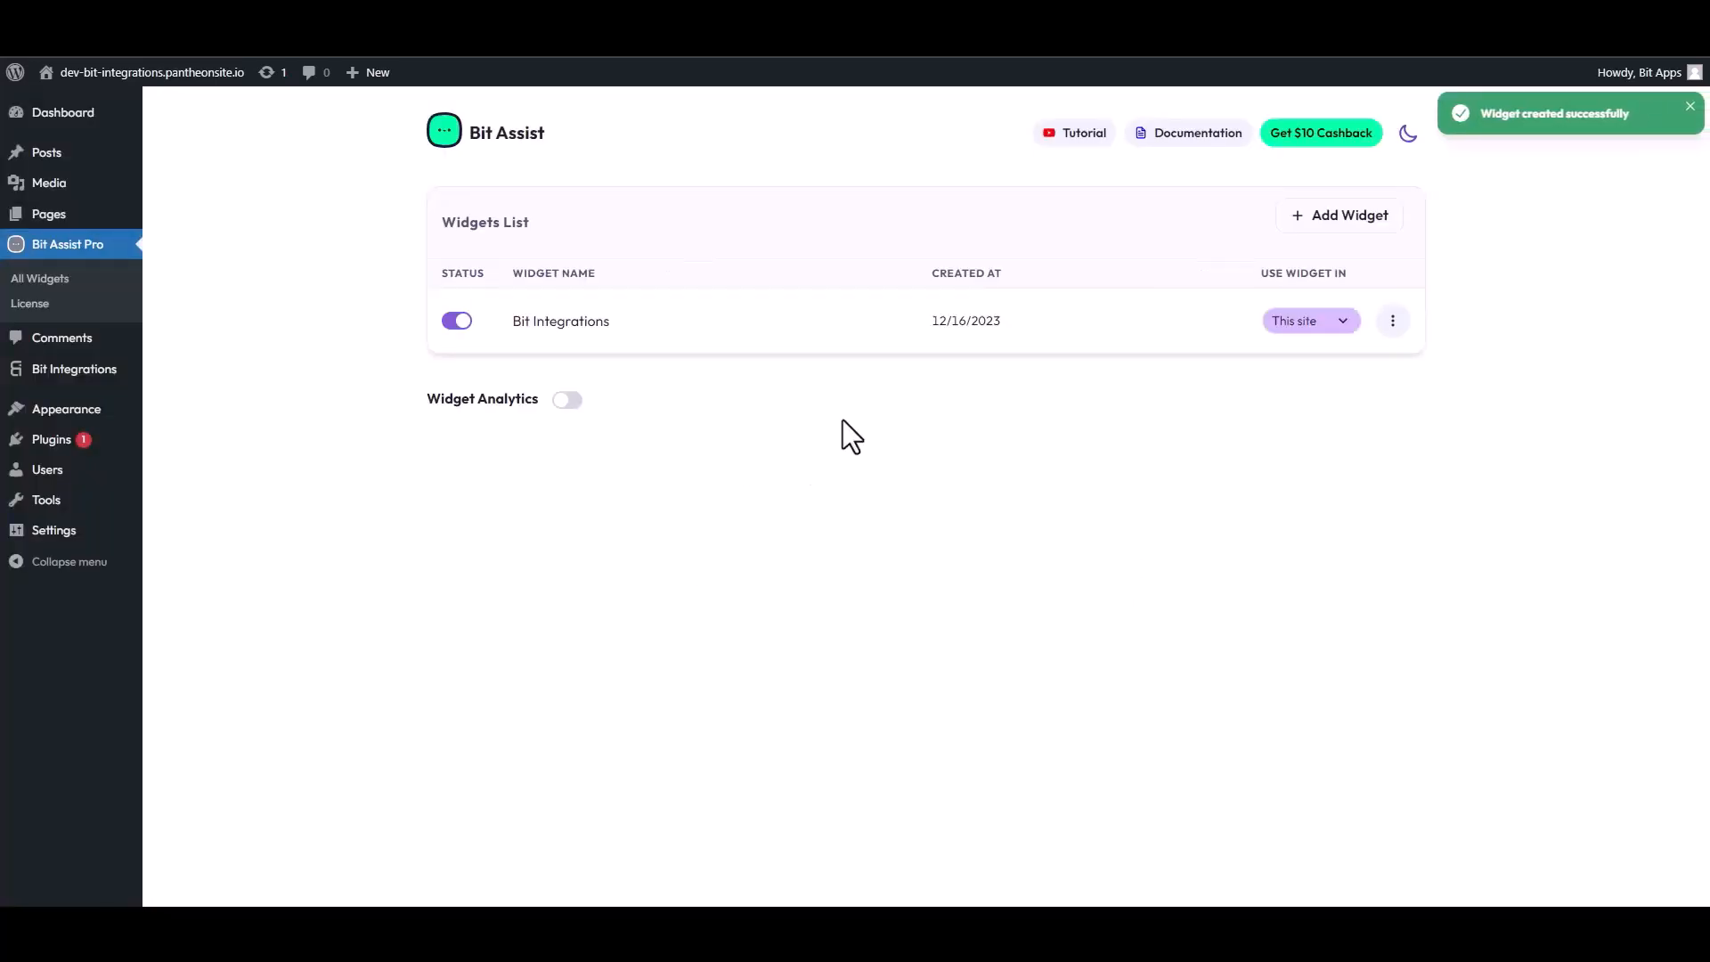
Open the Bit Integrations widget for editing and add a Custom Form channel.
left_click(1393, 323)
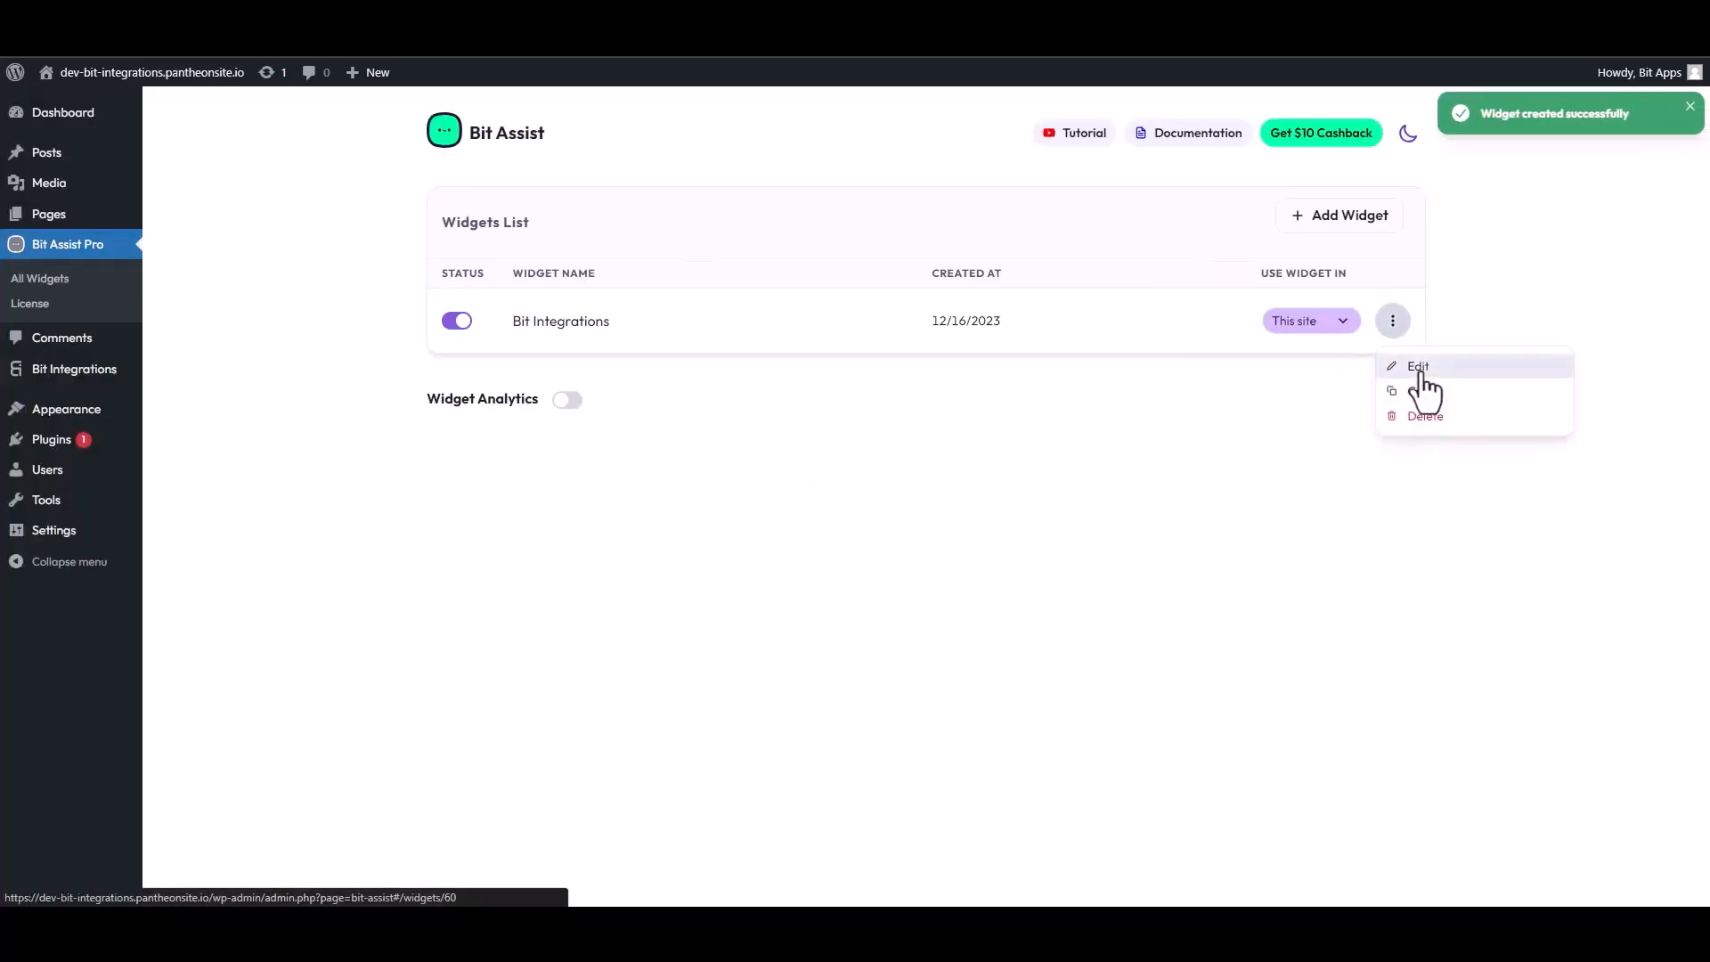
left_click(1419, 367)
left_click(532, 291)
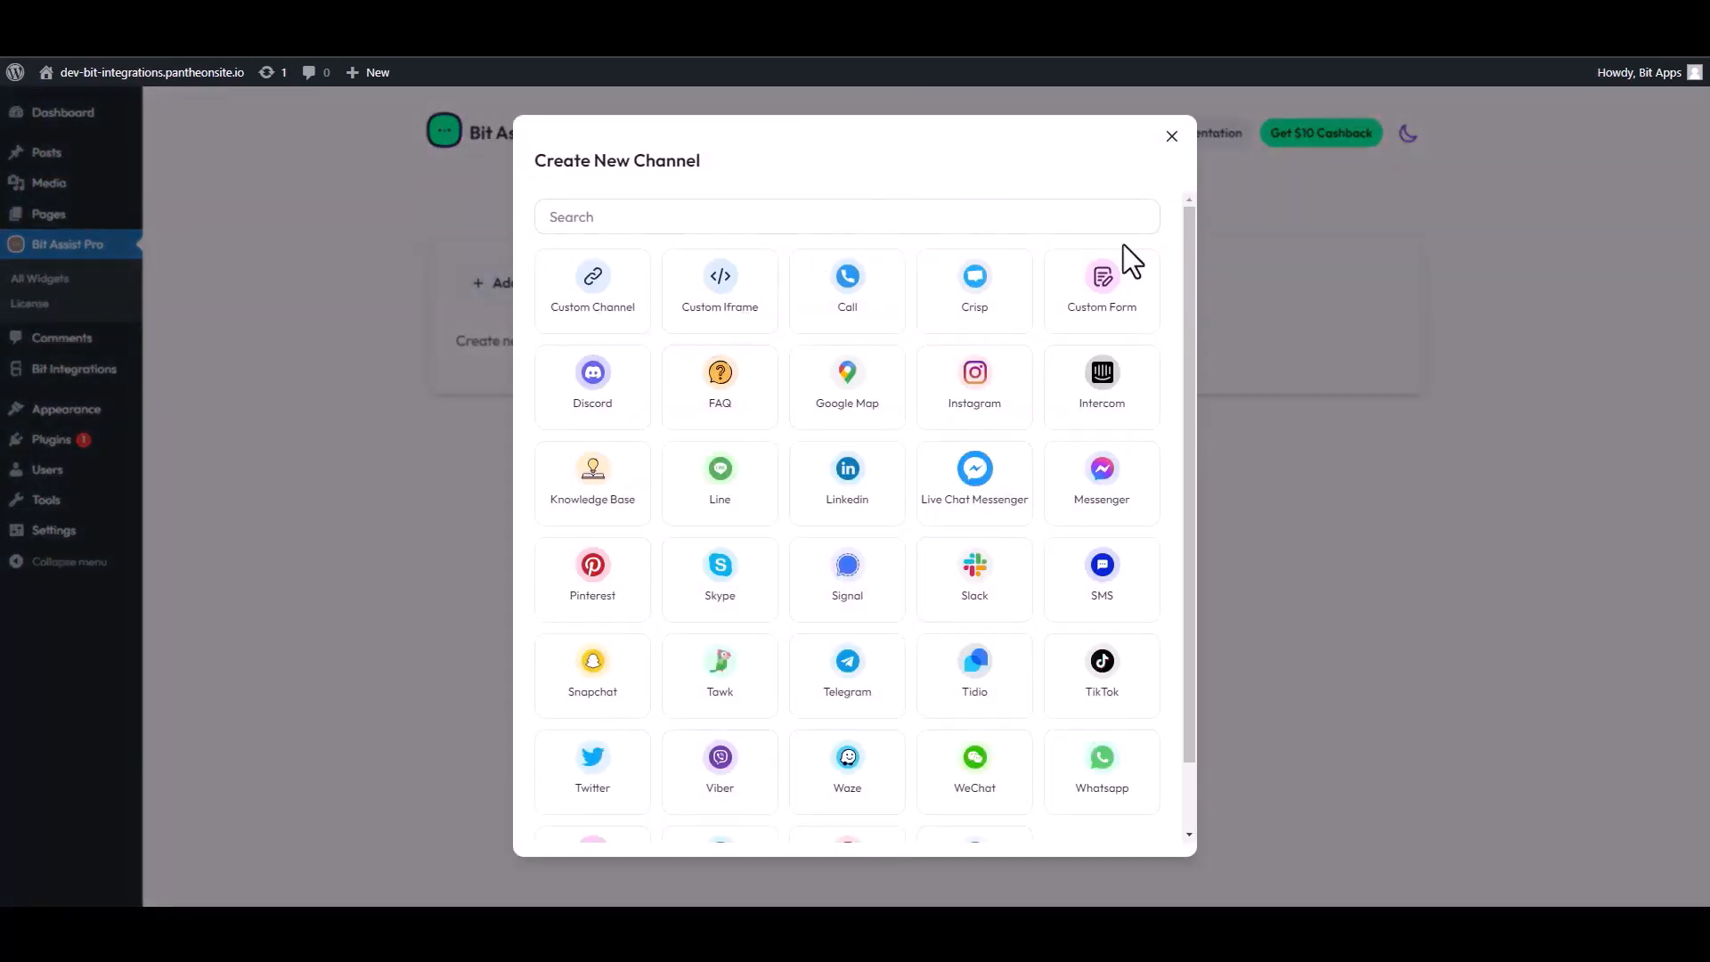
left_click(1104, 281)
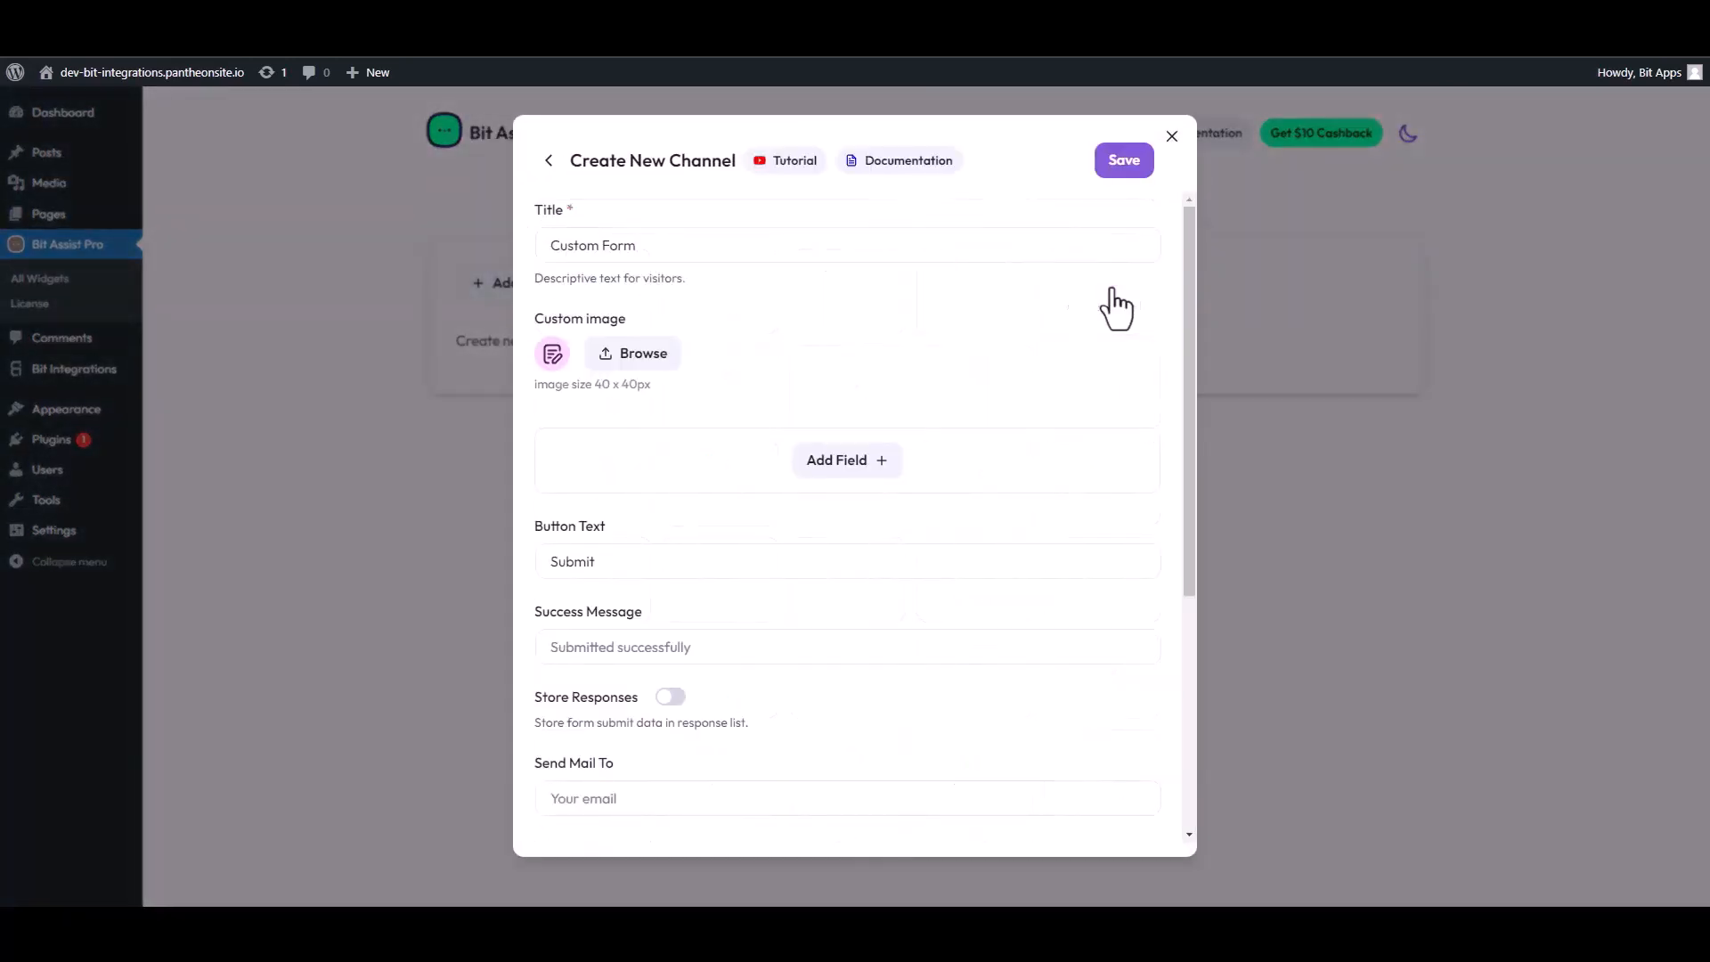
Set the channel title to Contact Form.
triple_click(641, 258)
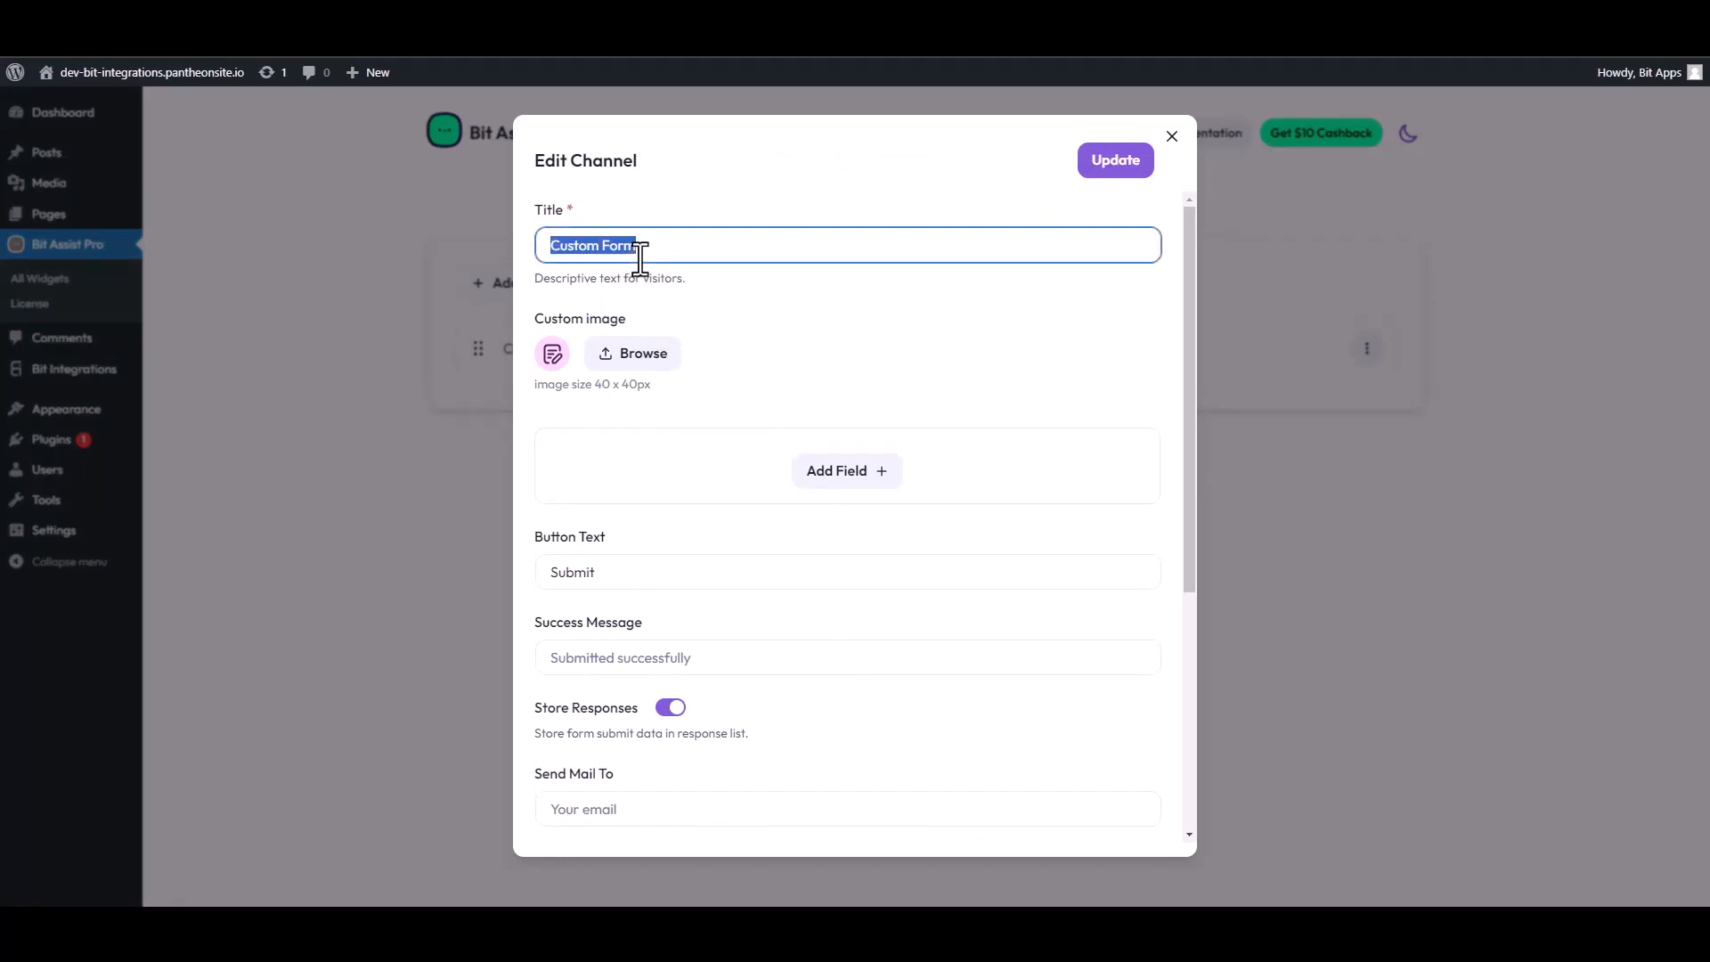
type("Contact F")
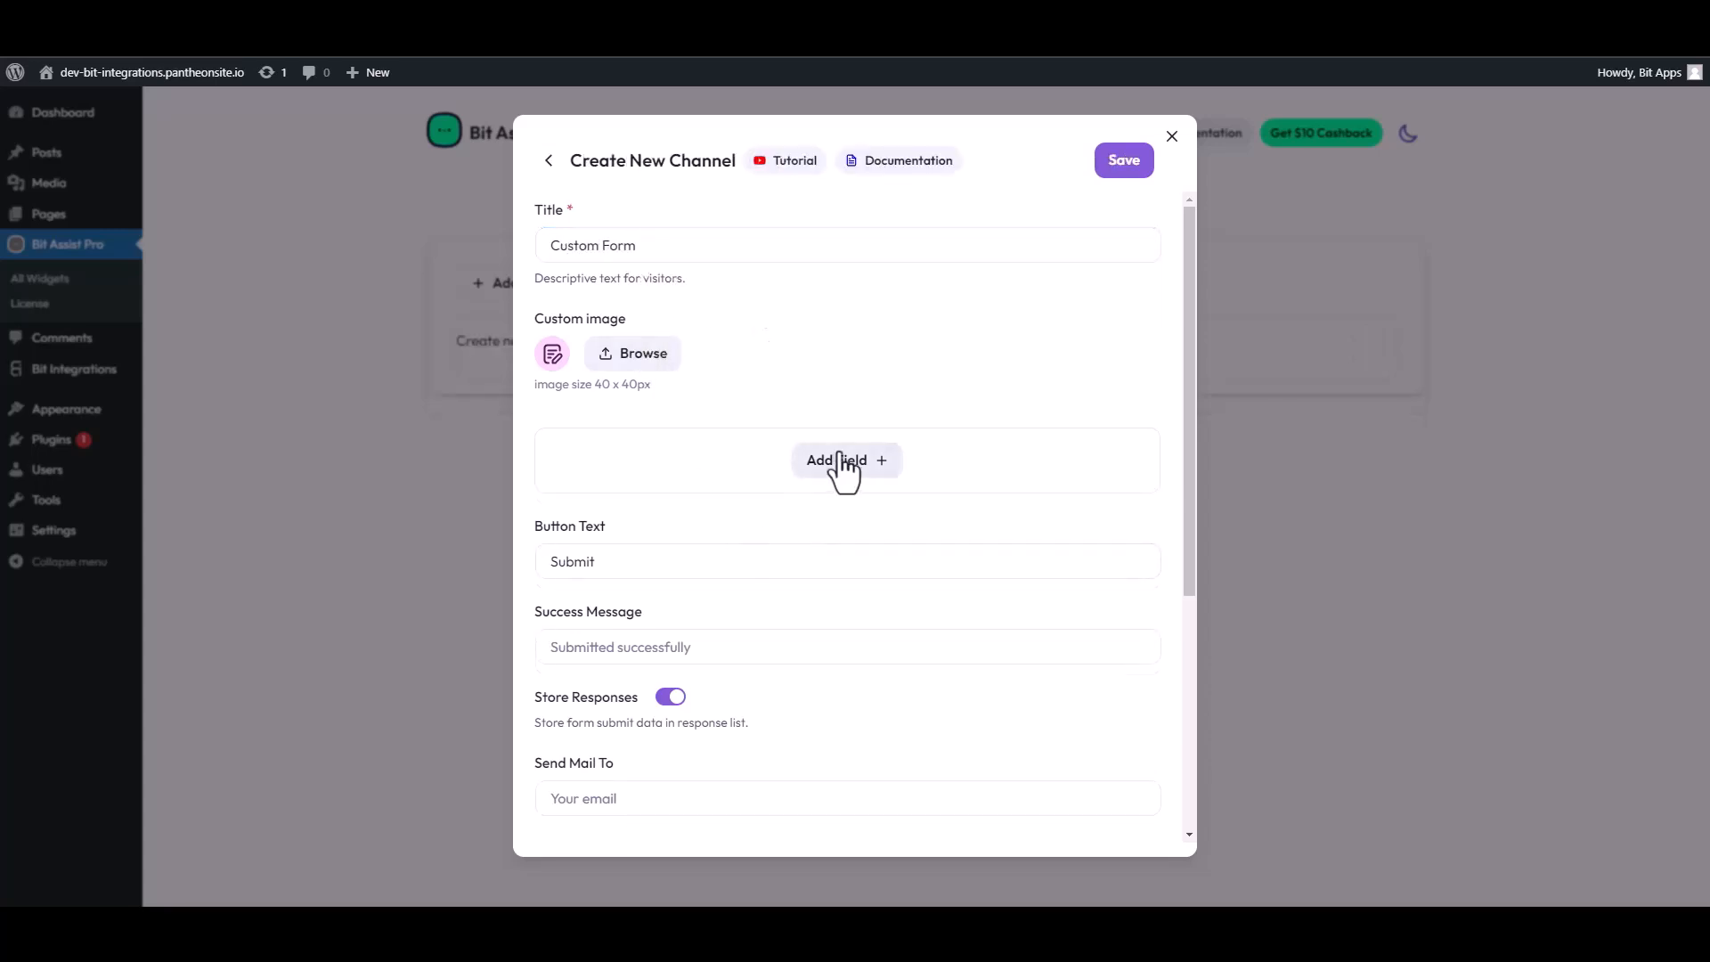
Add two text fields, an email field and a number field to the form.
left_click(844, 463)
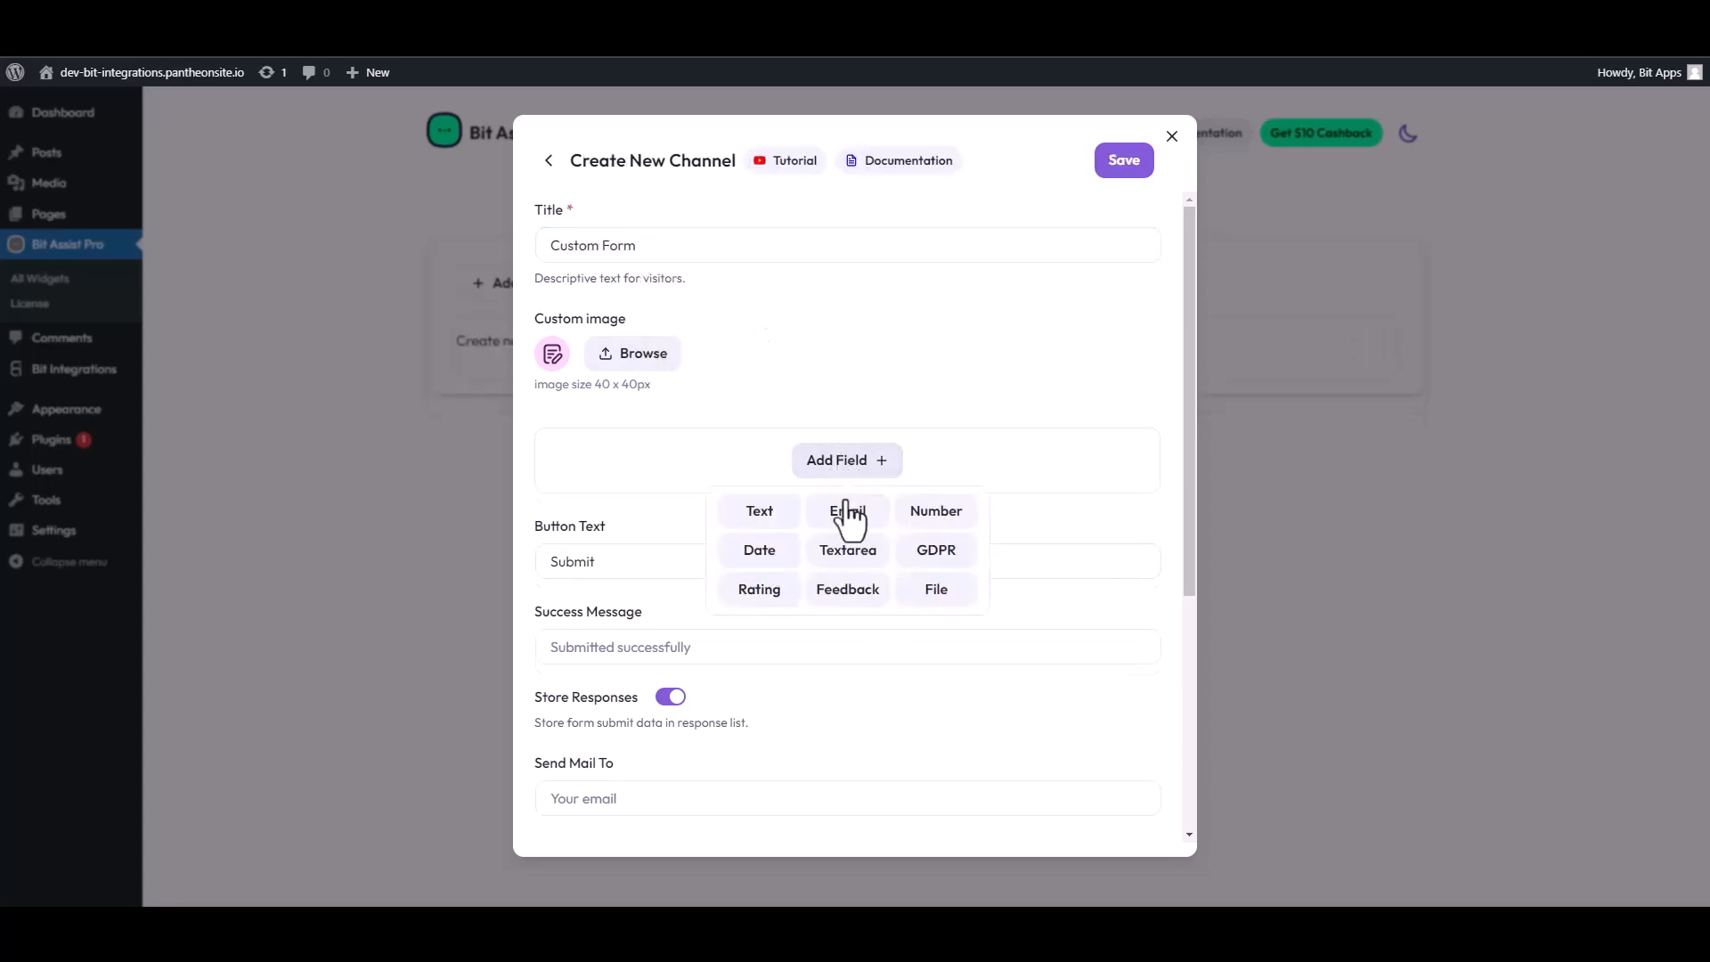
left_click(756, 507)
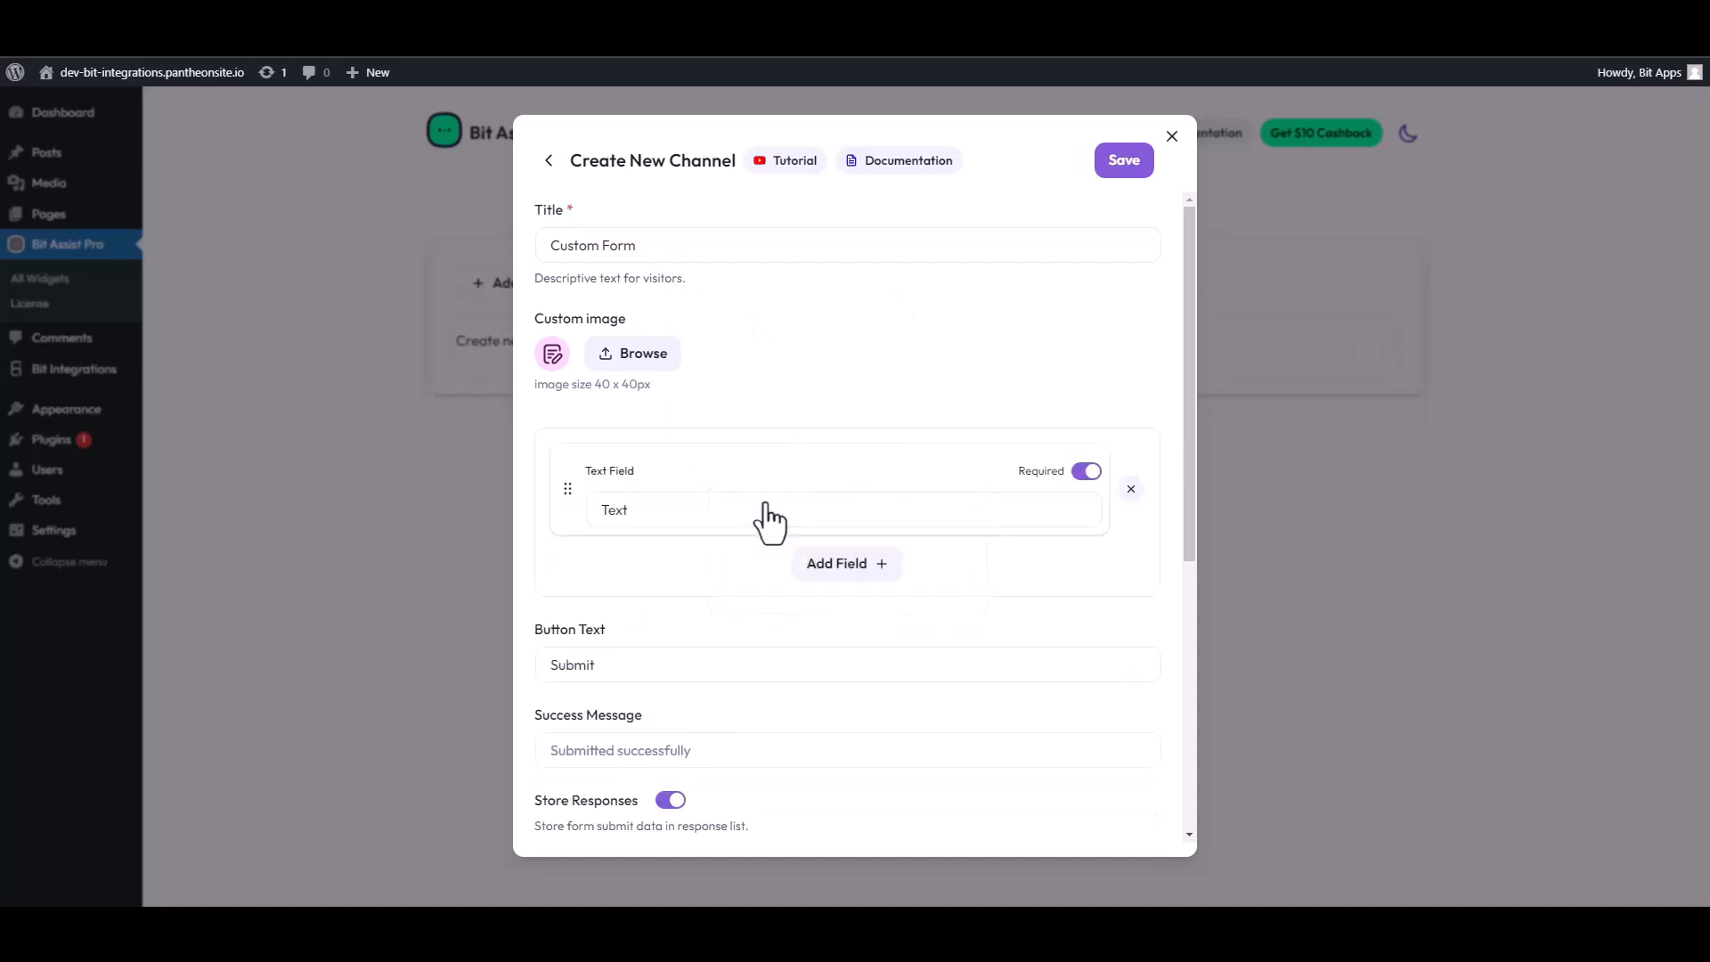
left_click(806, 564)
left_click(758, 613)
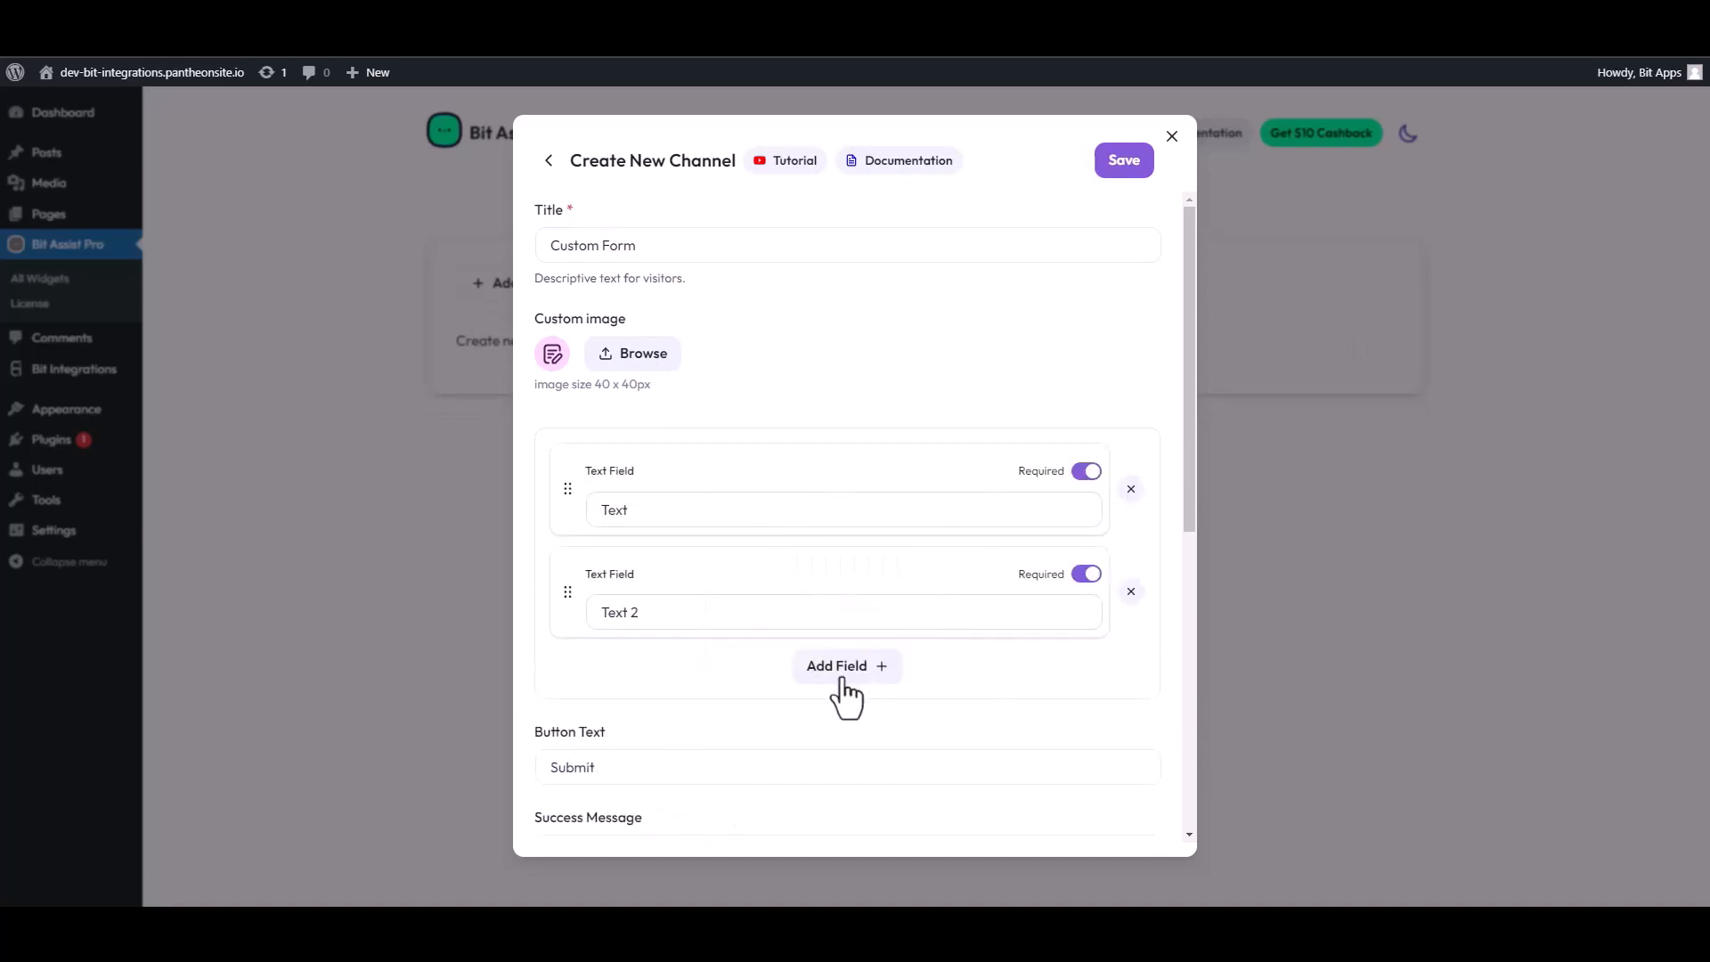
left_click(844, 668)
left_click(846, 725)
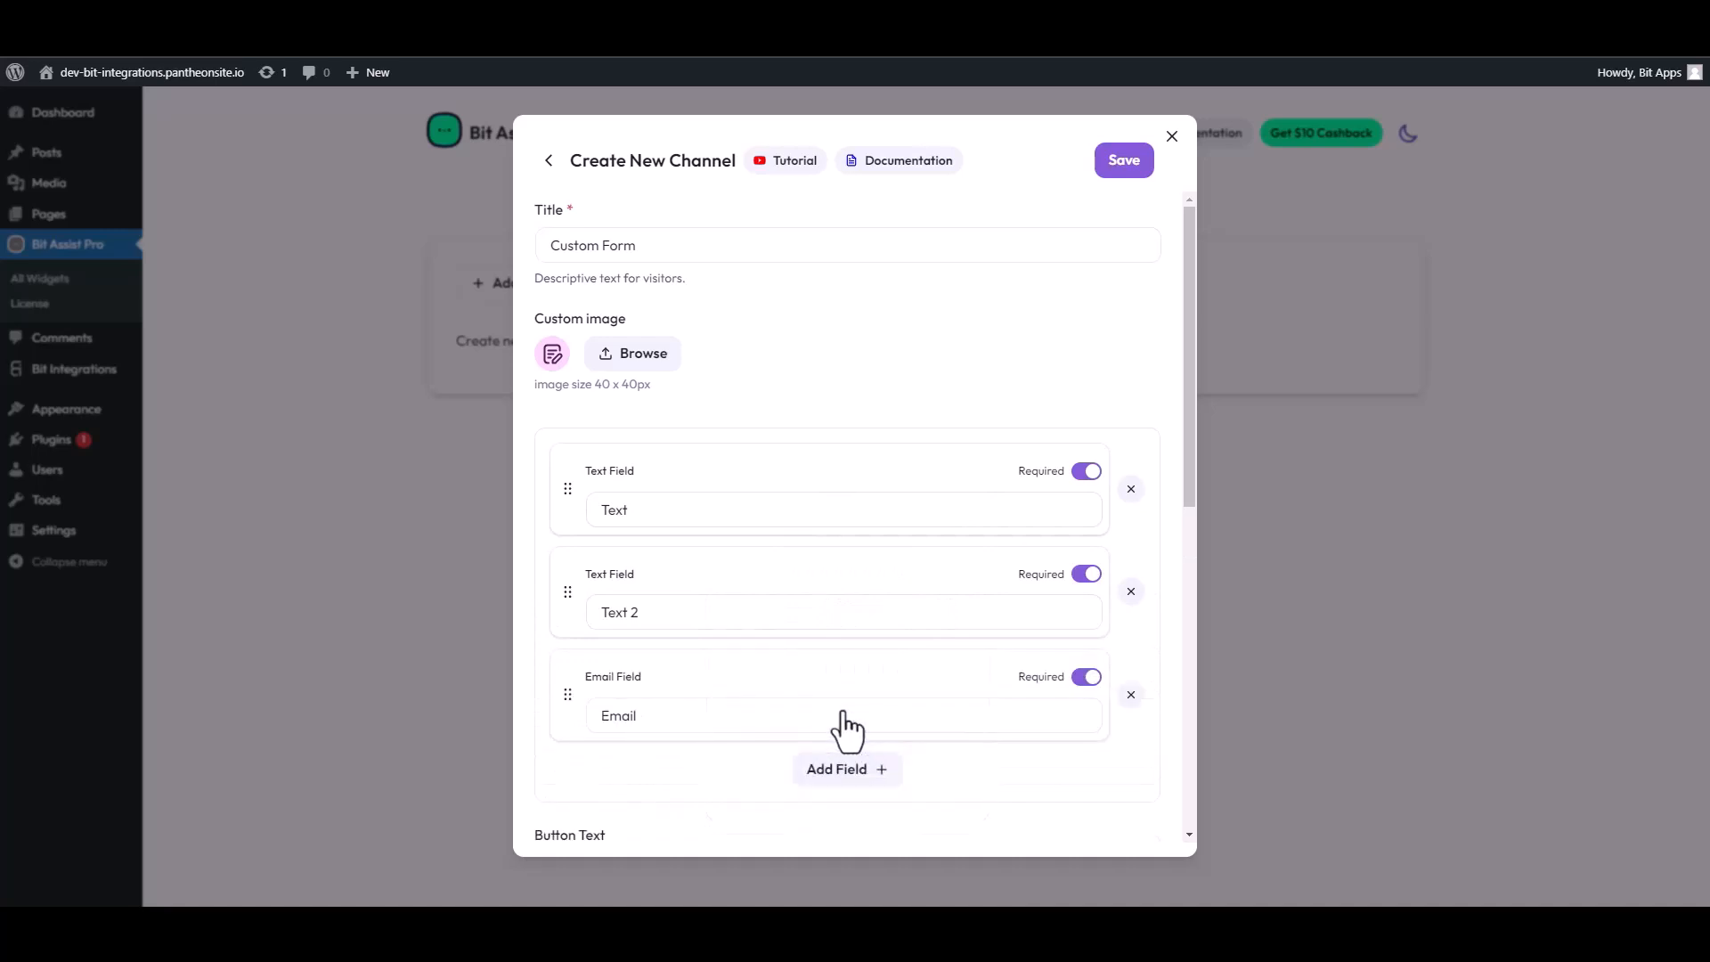
left_click(846, 770)
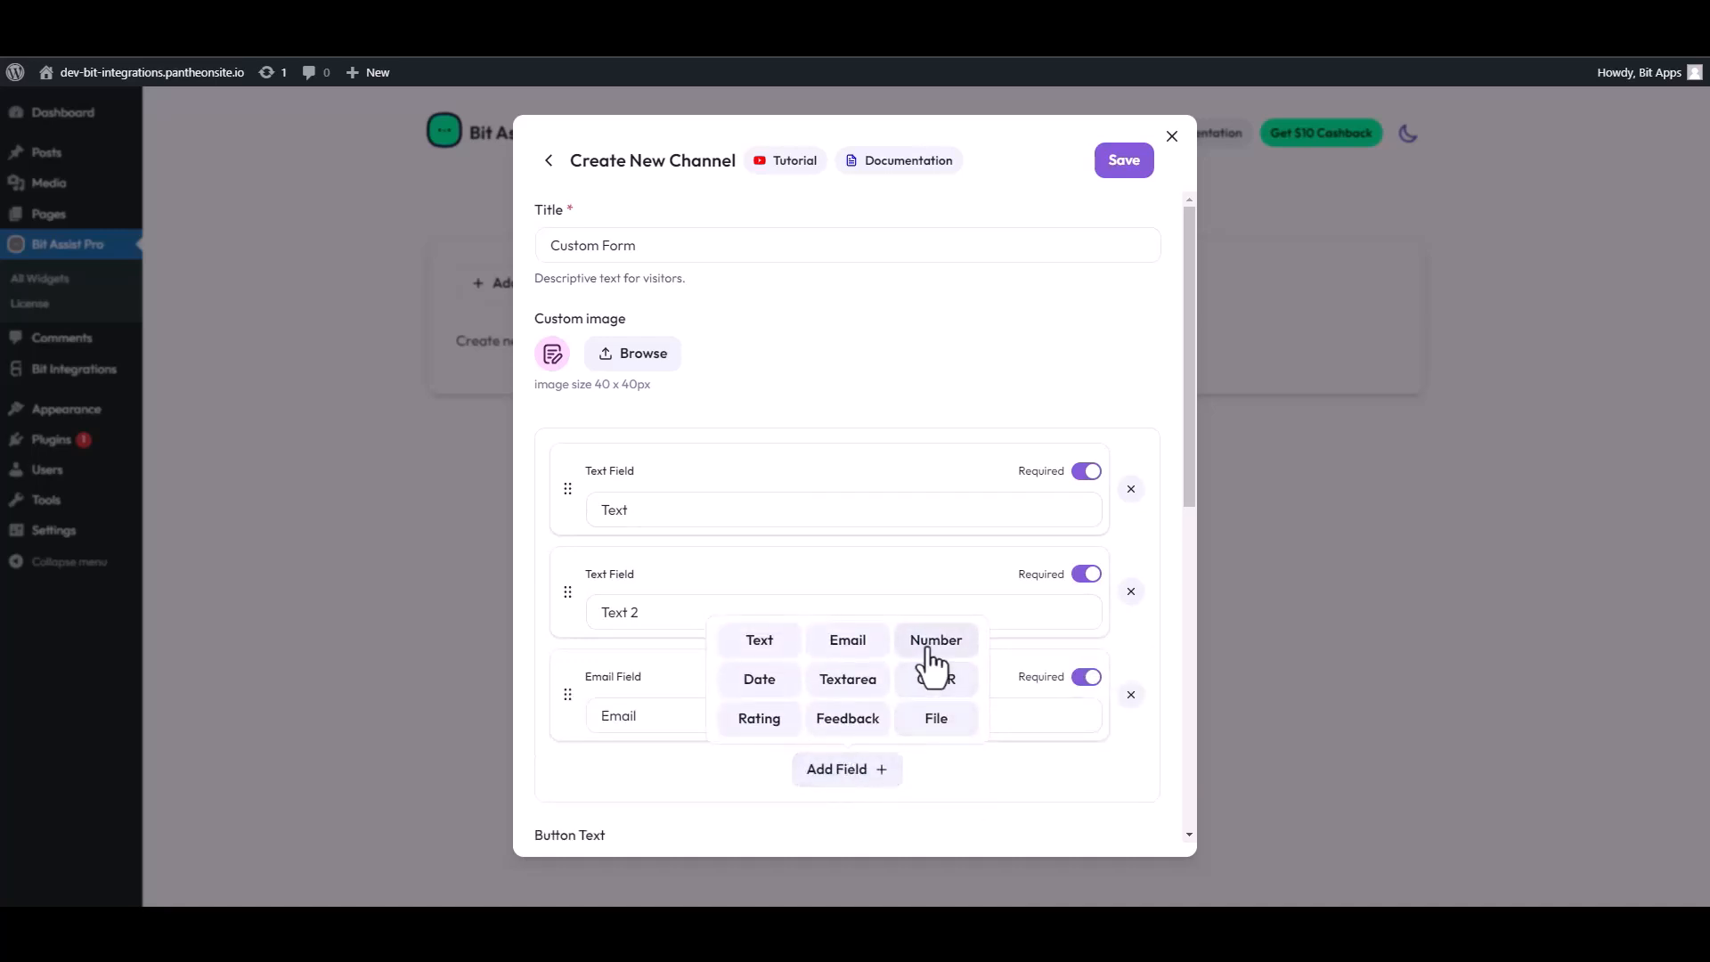
left_click(904, 648)
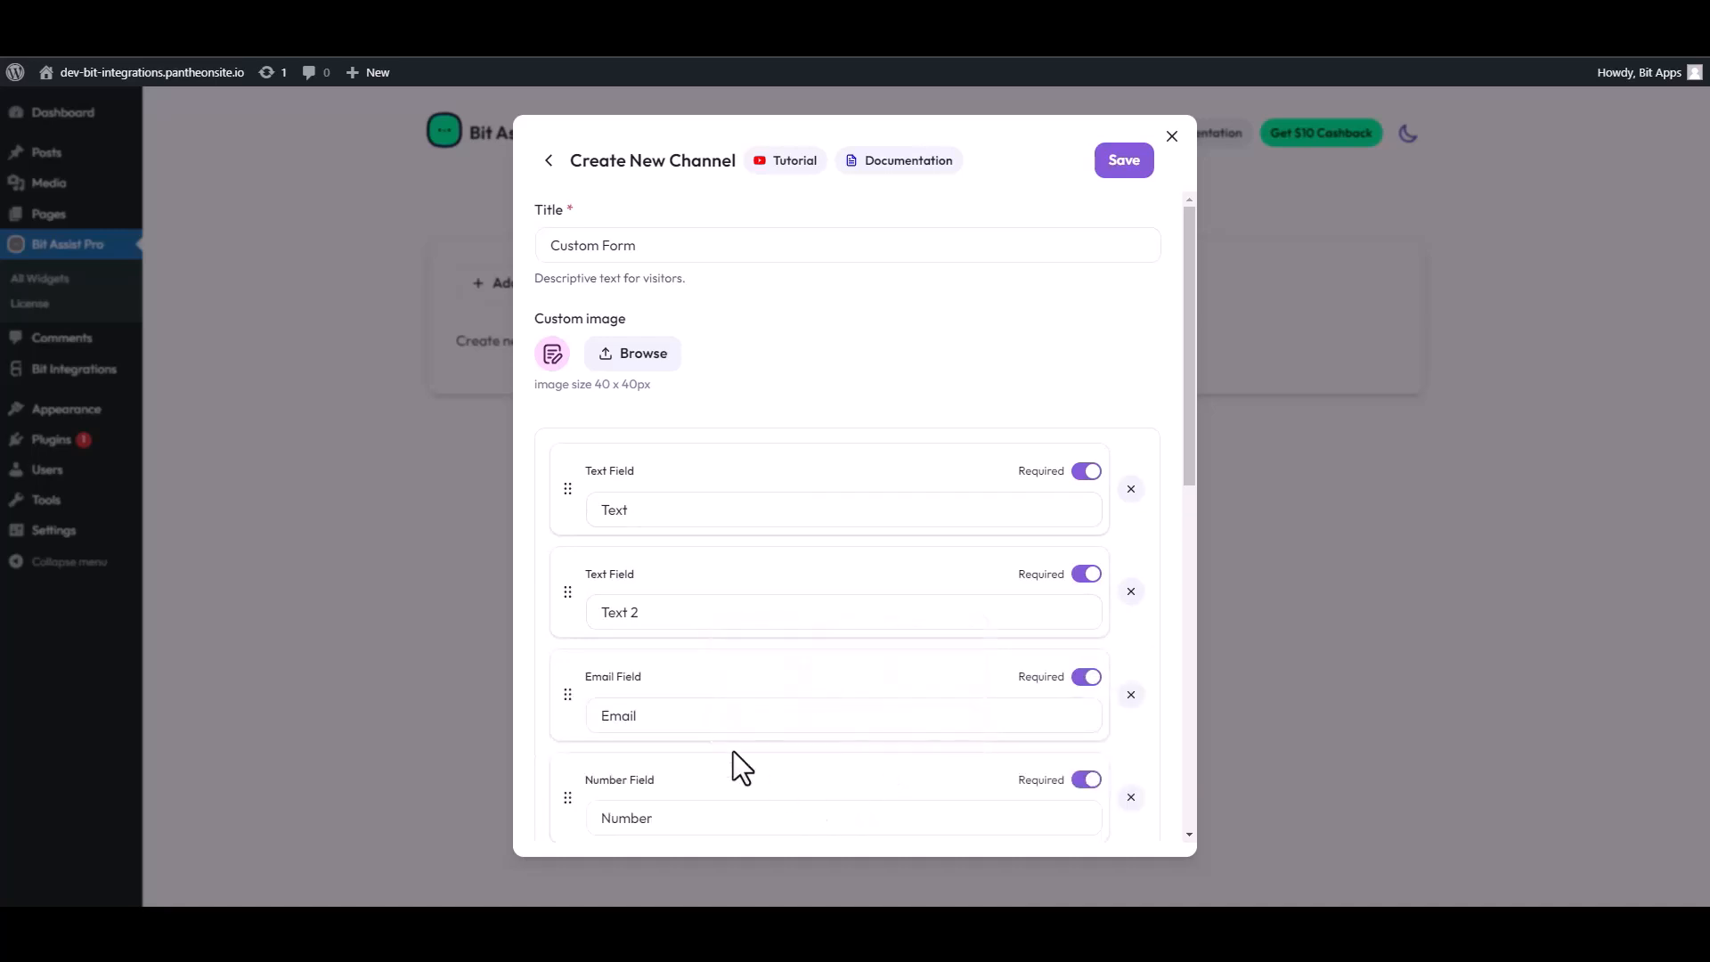
Label the two text fields First Name and Last Name.
triple_click(733, 509)
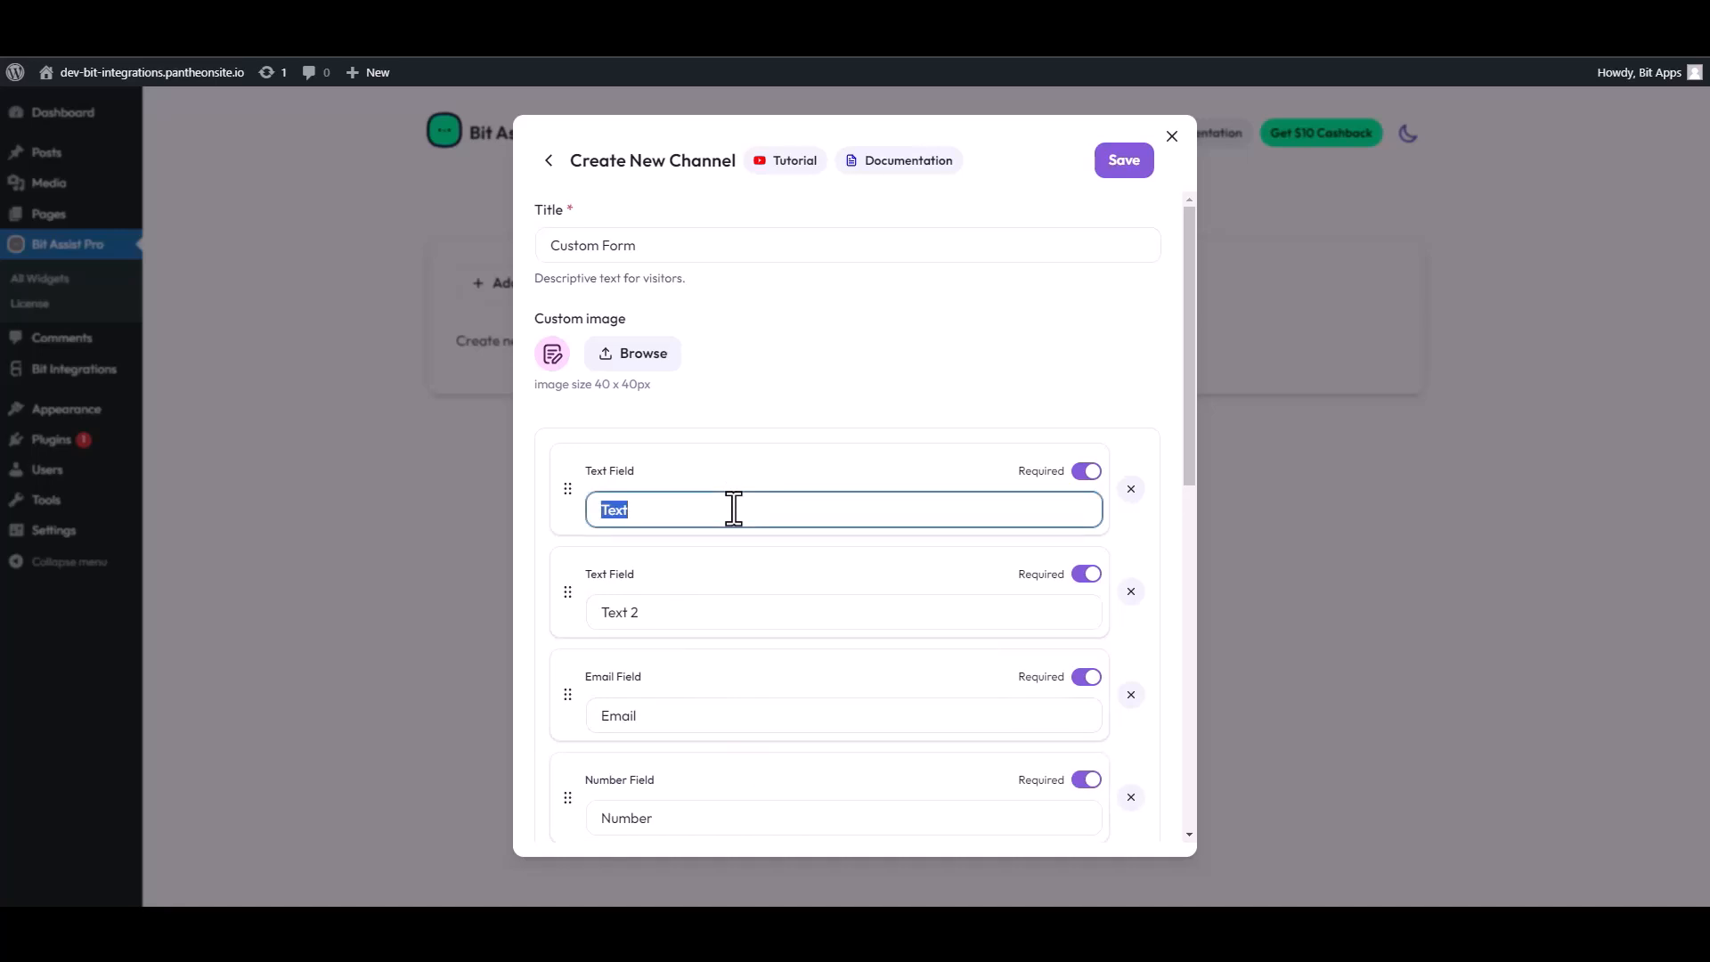
type("First Name")
left_click_drag(641, 613, 584, 614)
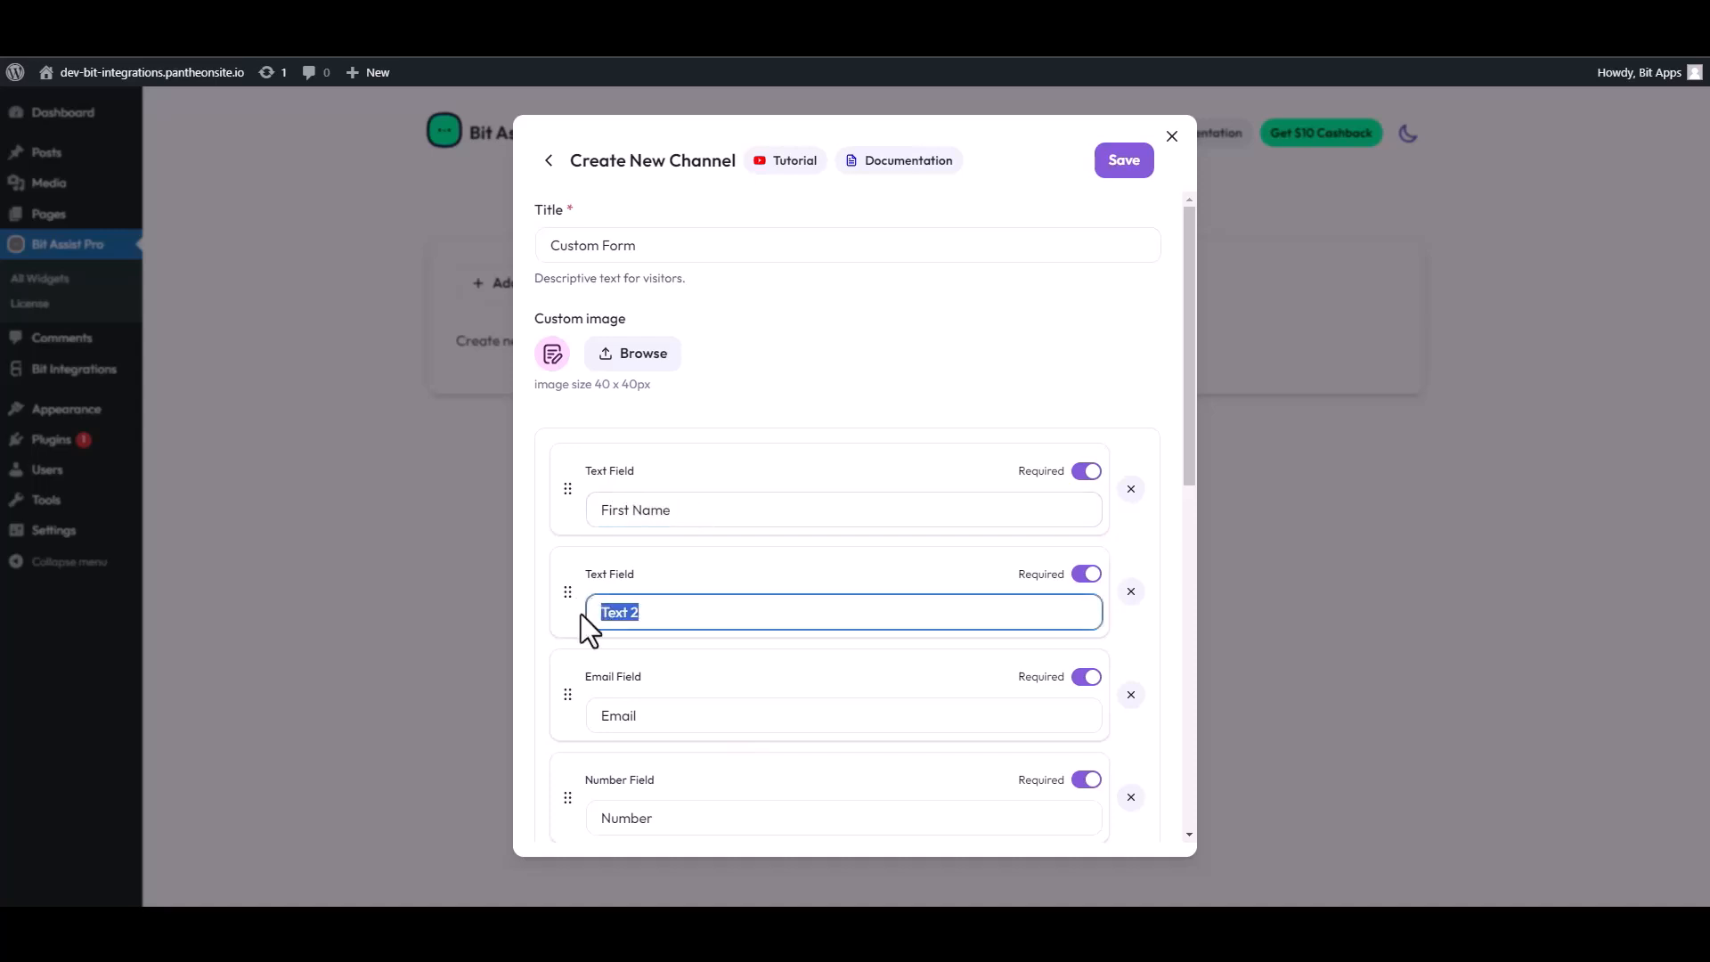
type("Last Name")
Paste the copied webhook URL into the channel's Webhook URL field and save the channel.
scroll(740, 685, "down", 4)
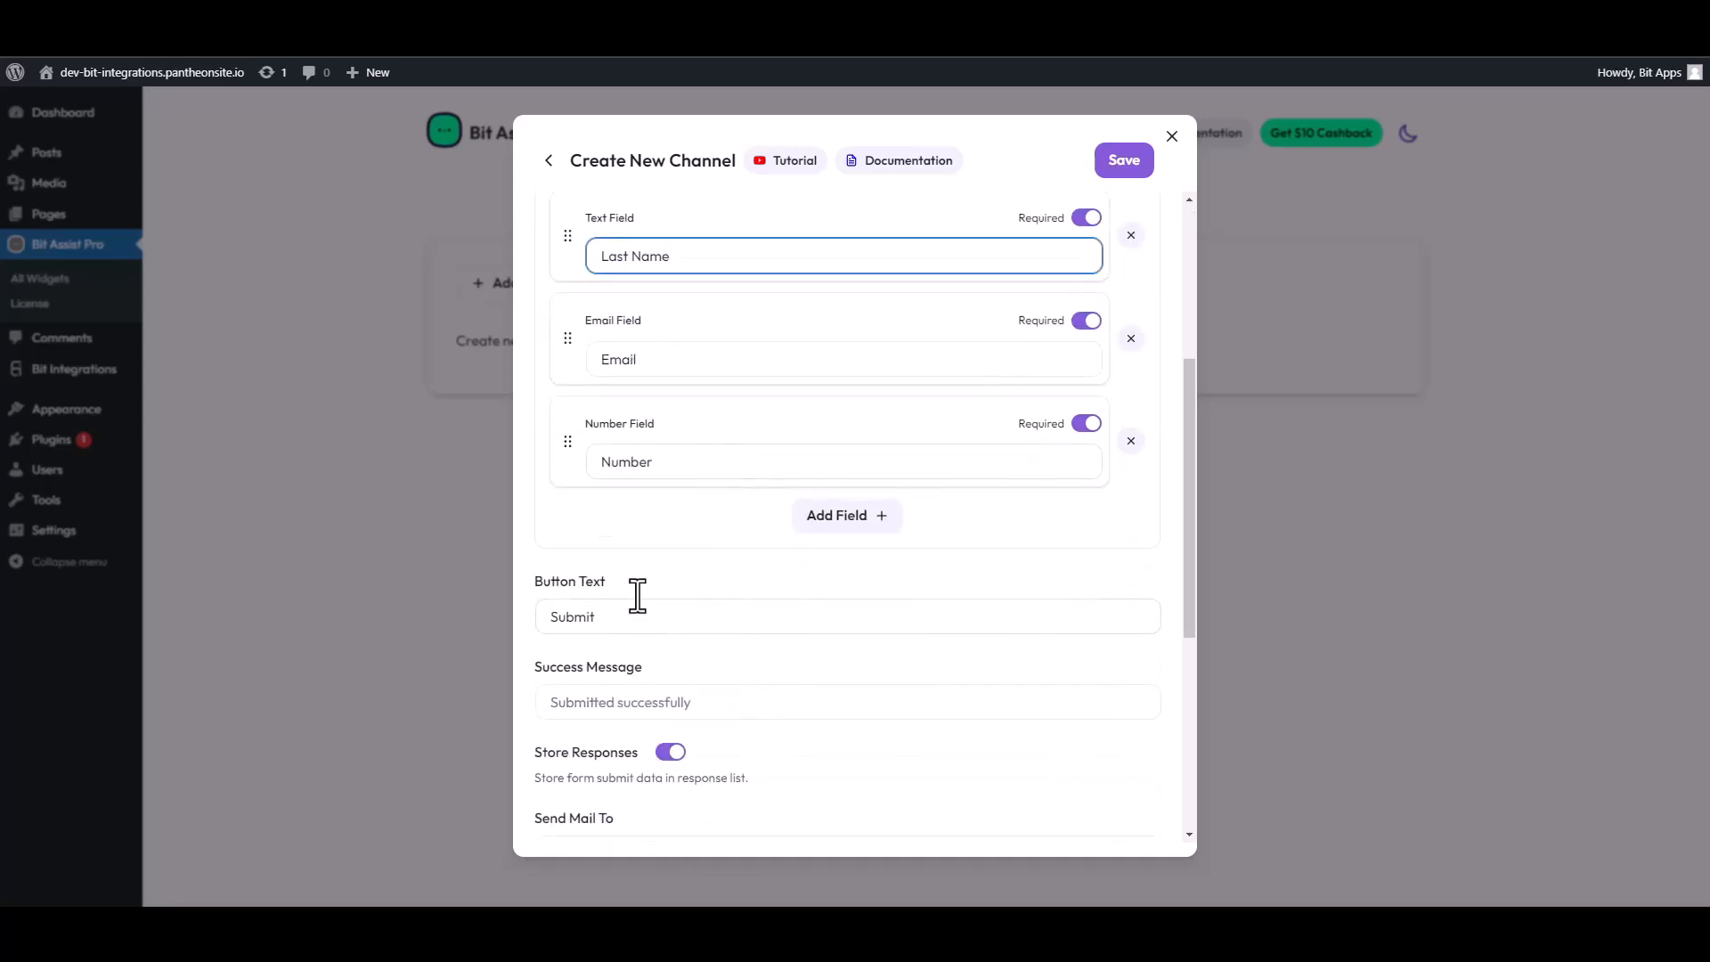
scroll(659, 579, "down", 4)
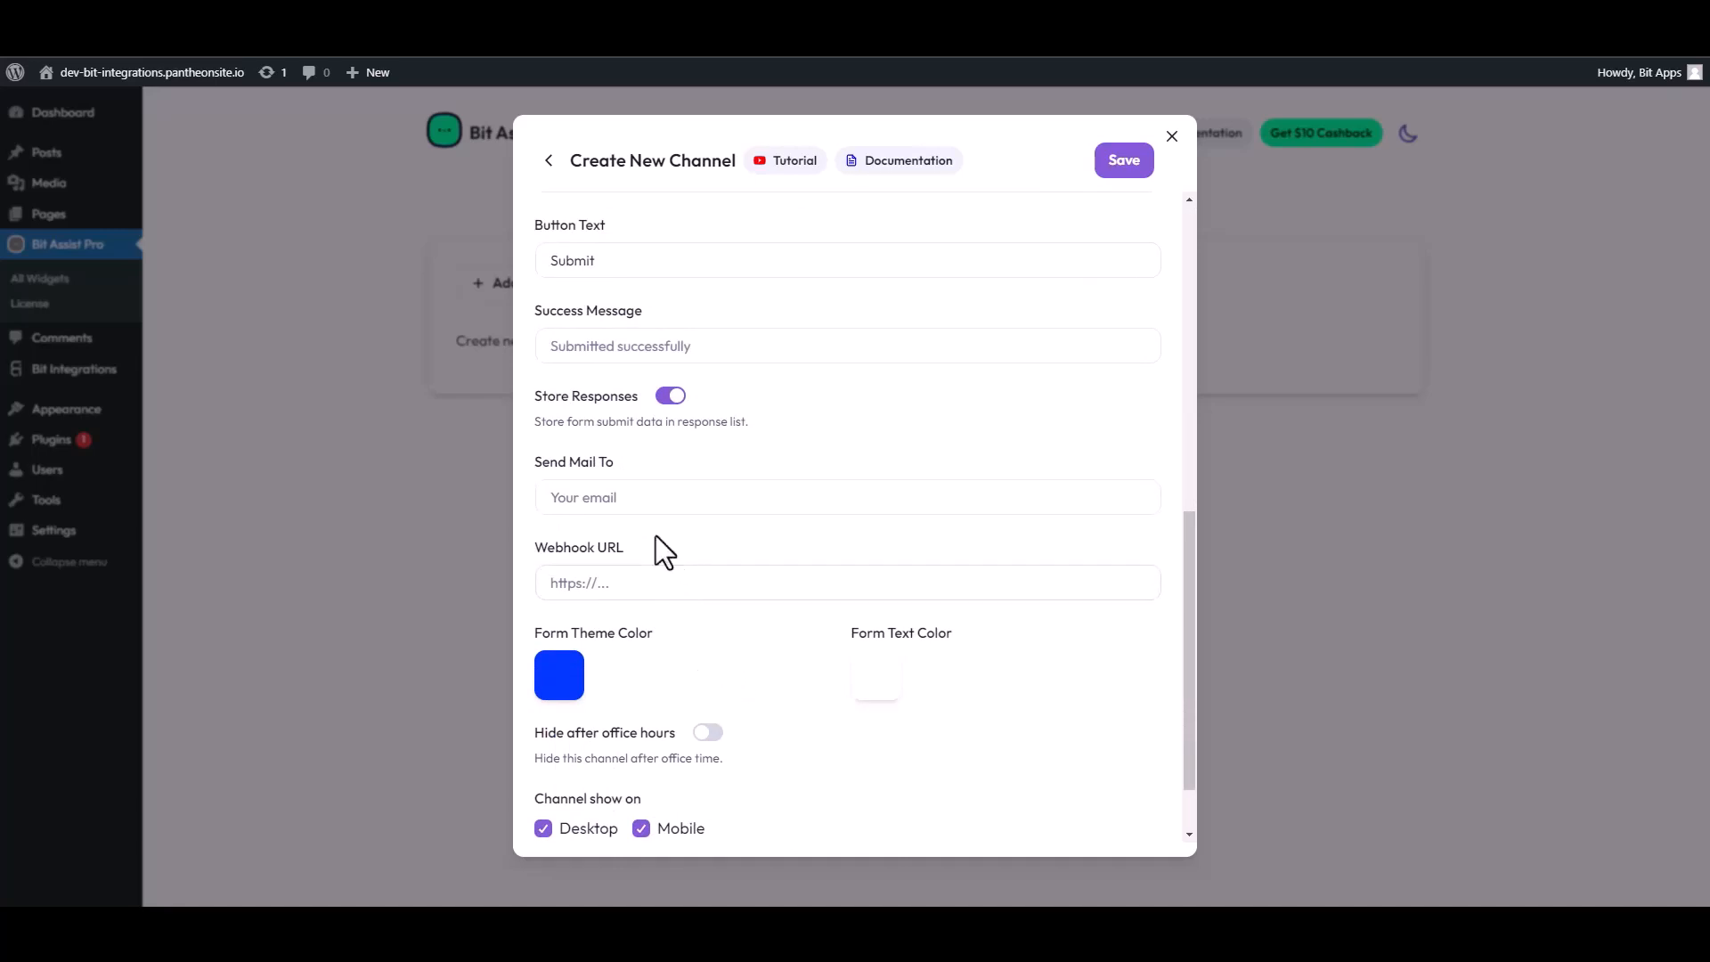
scroll(657, 535, "down", 1)
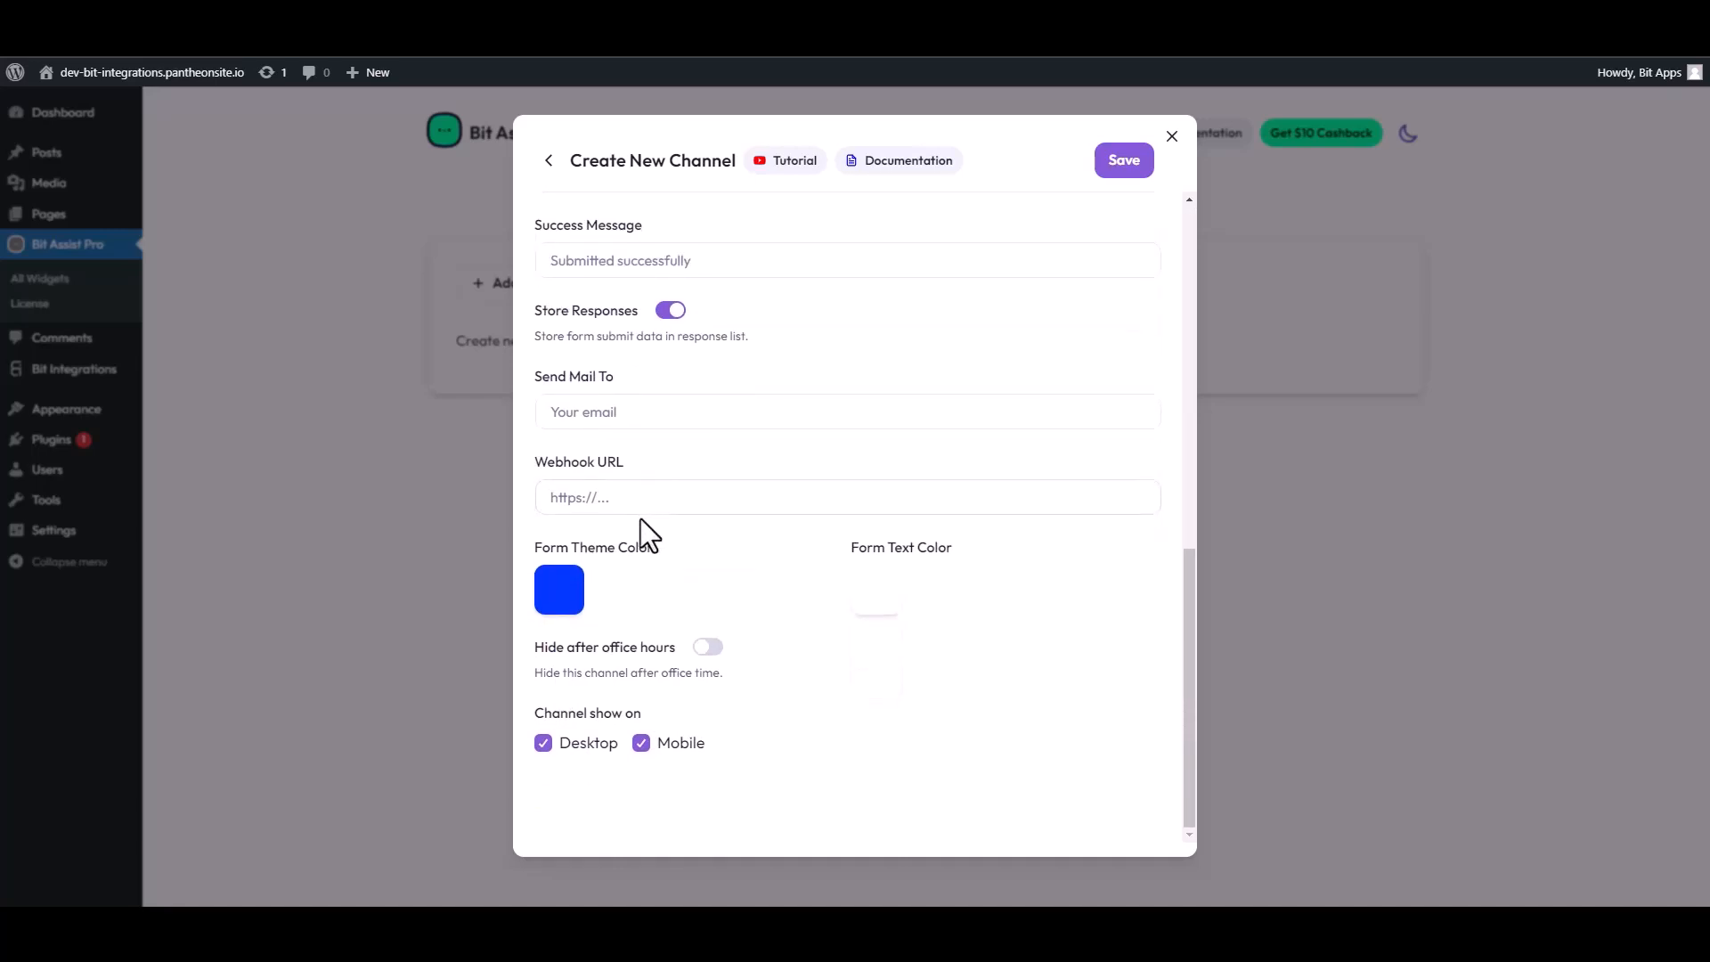
left_click(616, 498)
key("ctrl+v")
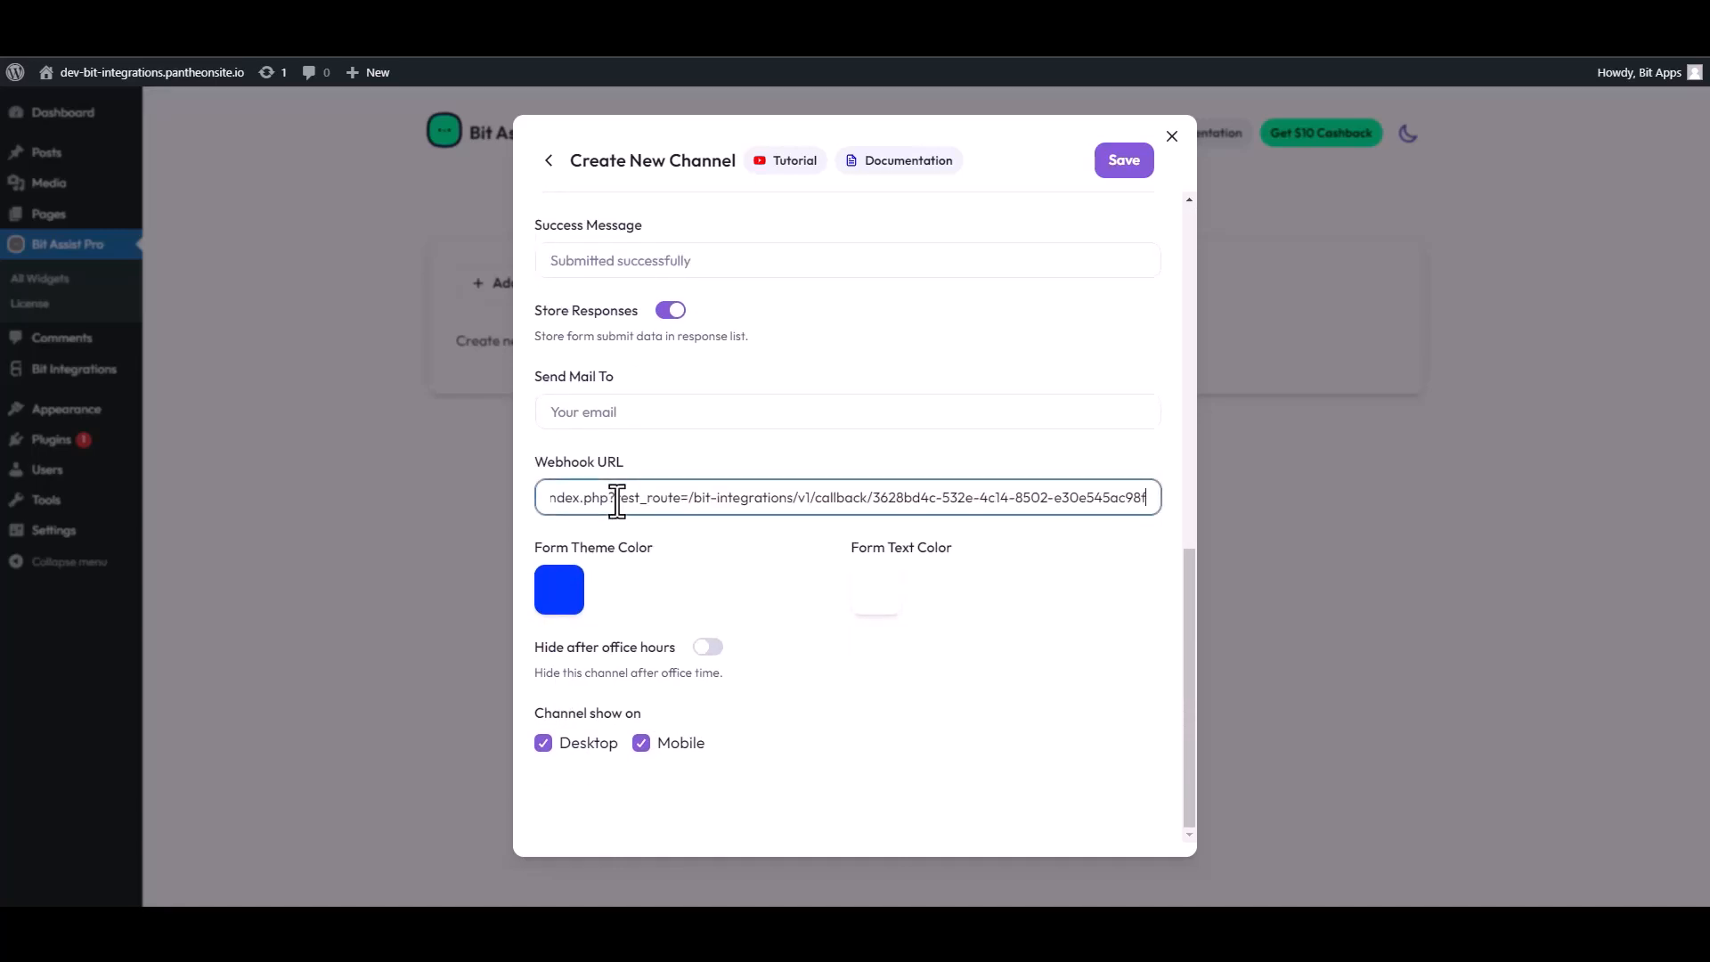
left_click(1125, 170)
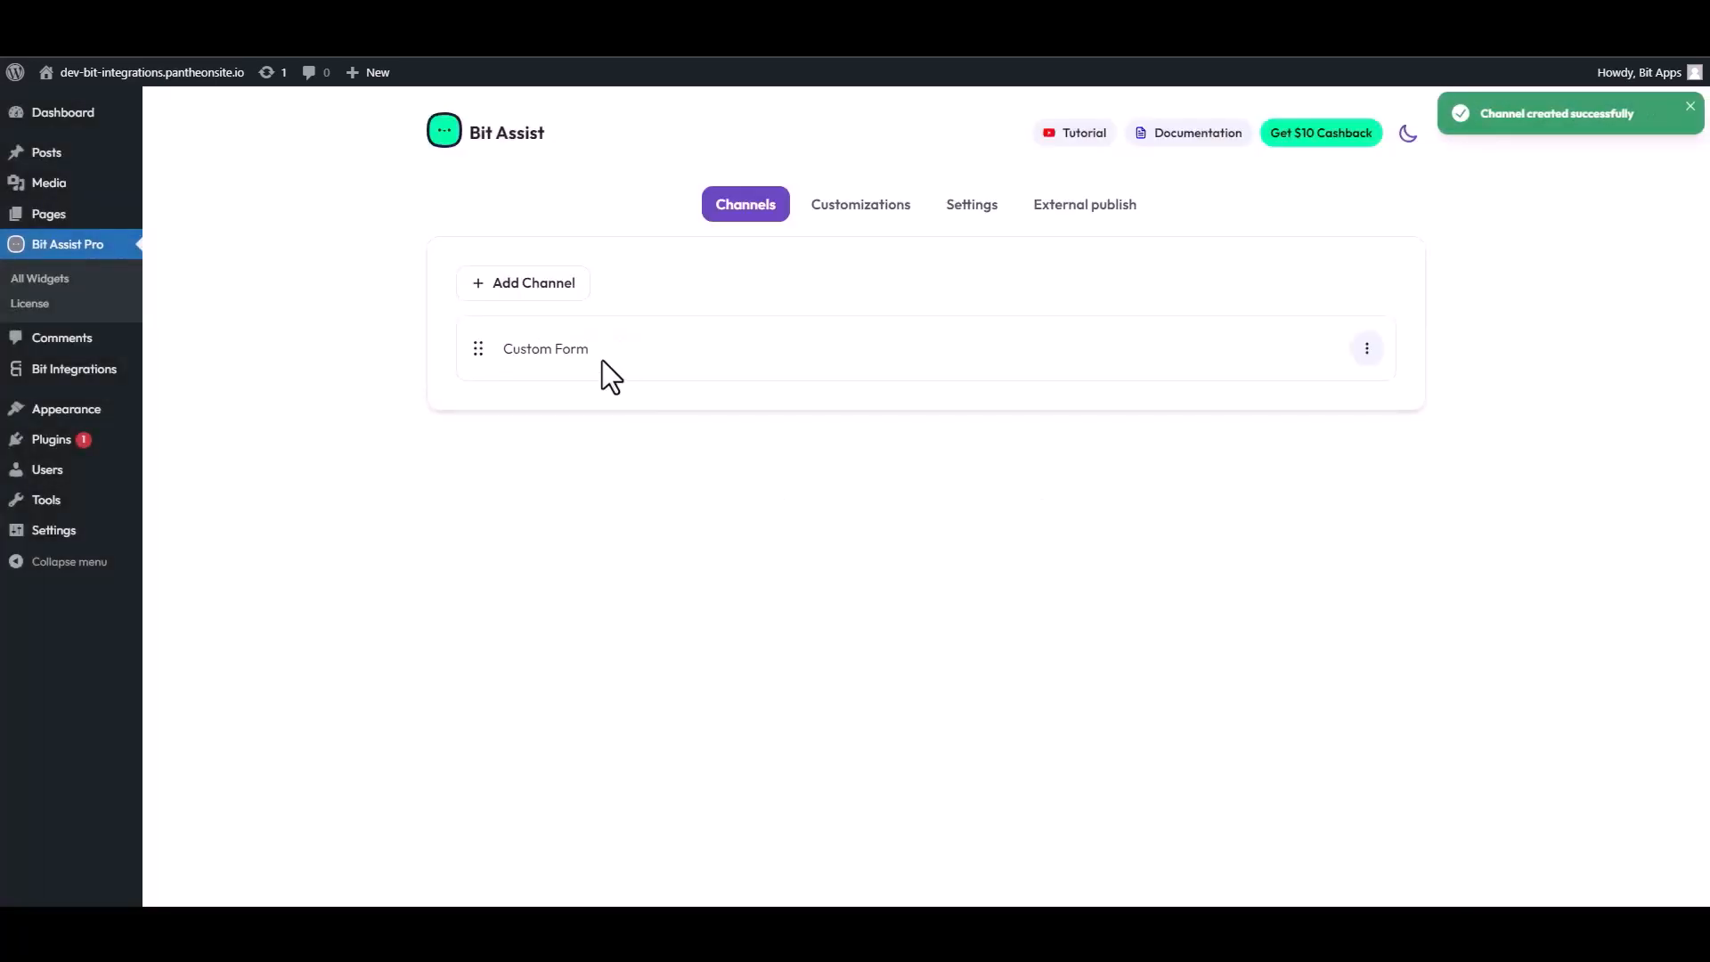
Visit the site front end and open the Contact Form from the Bit Assist widget.
left_click(152, 72)
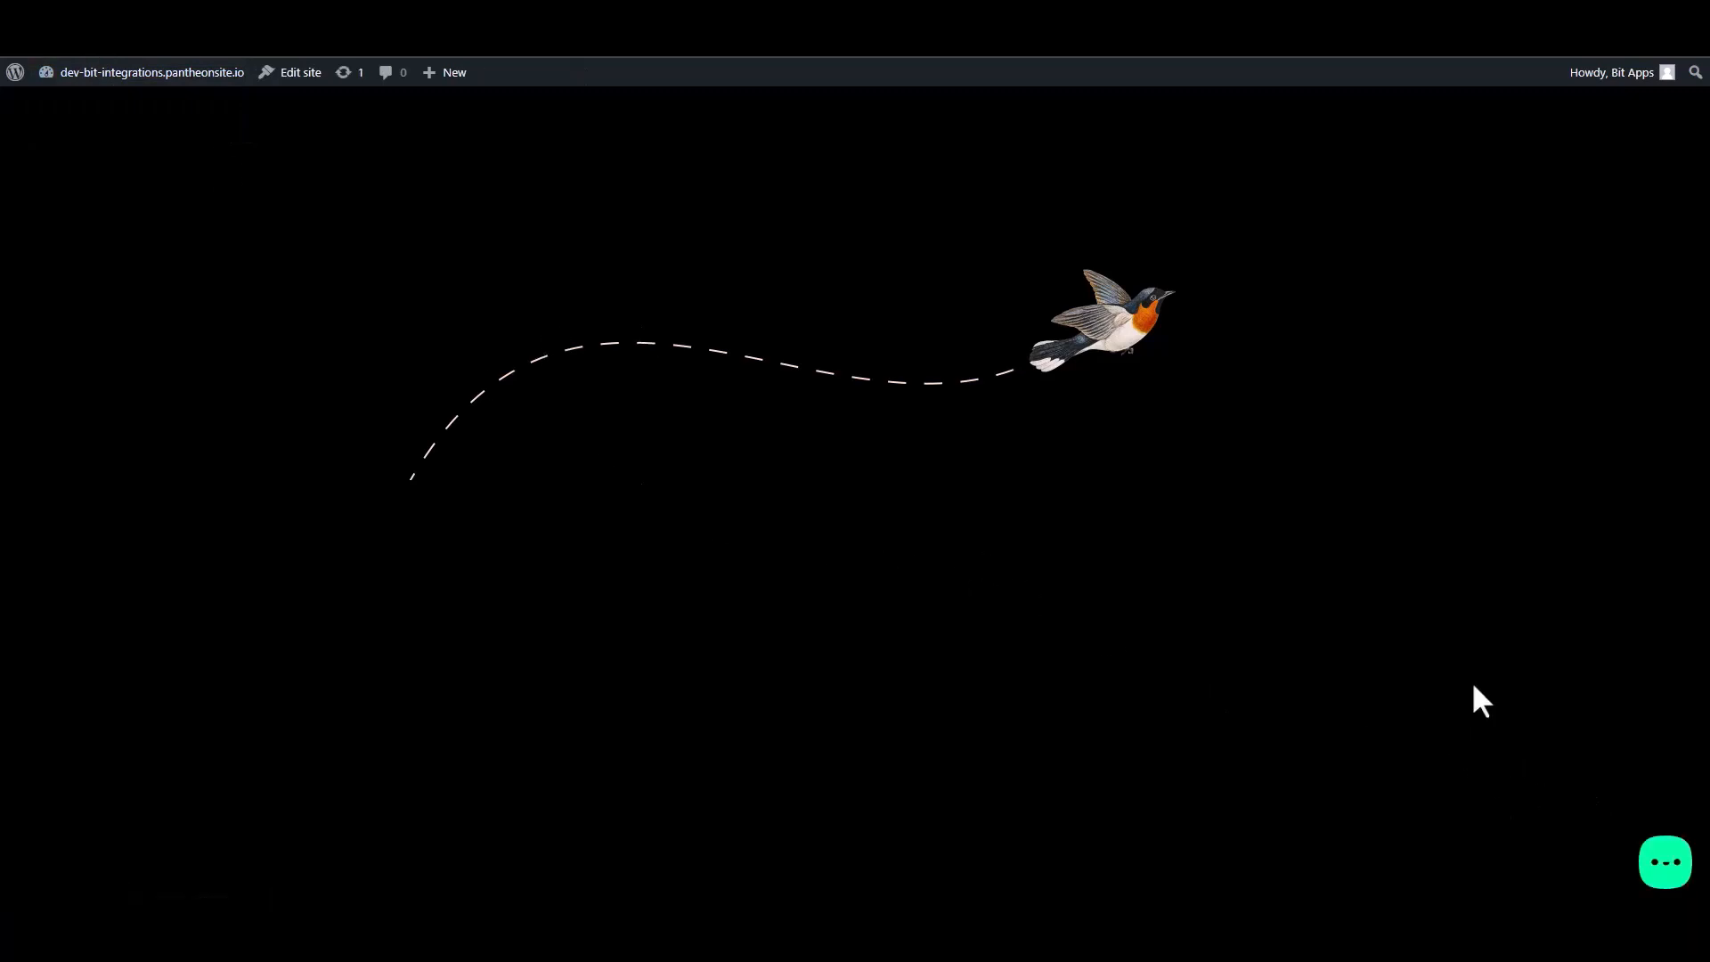
left_click(1665, 868)
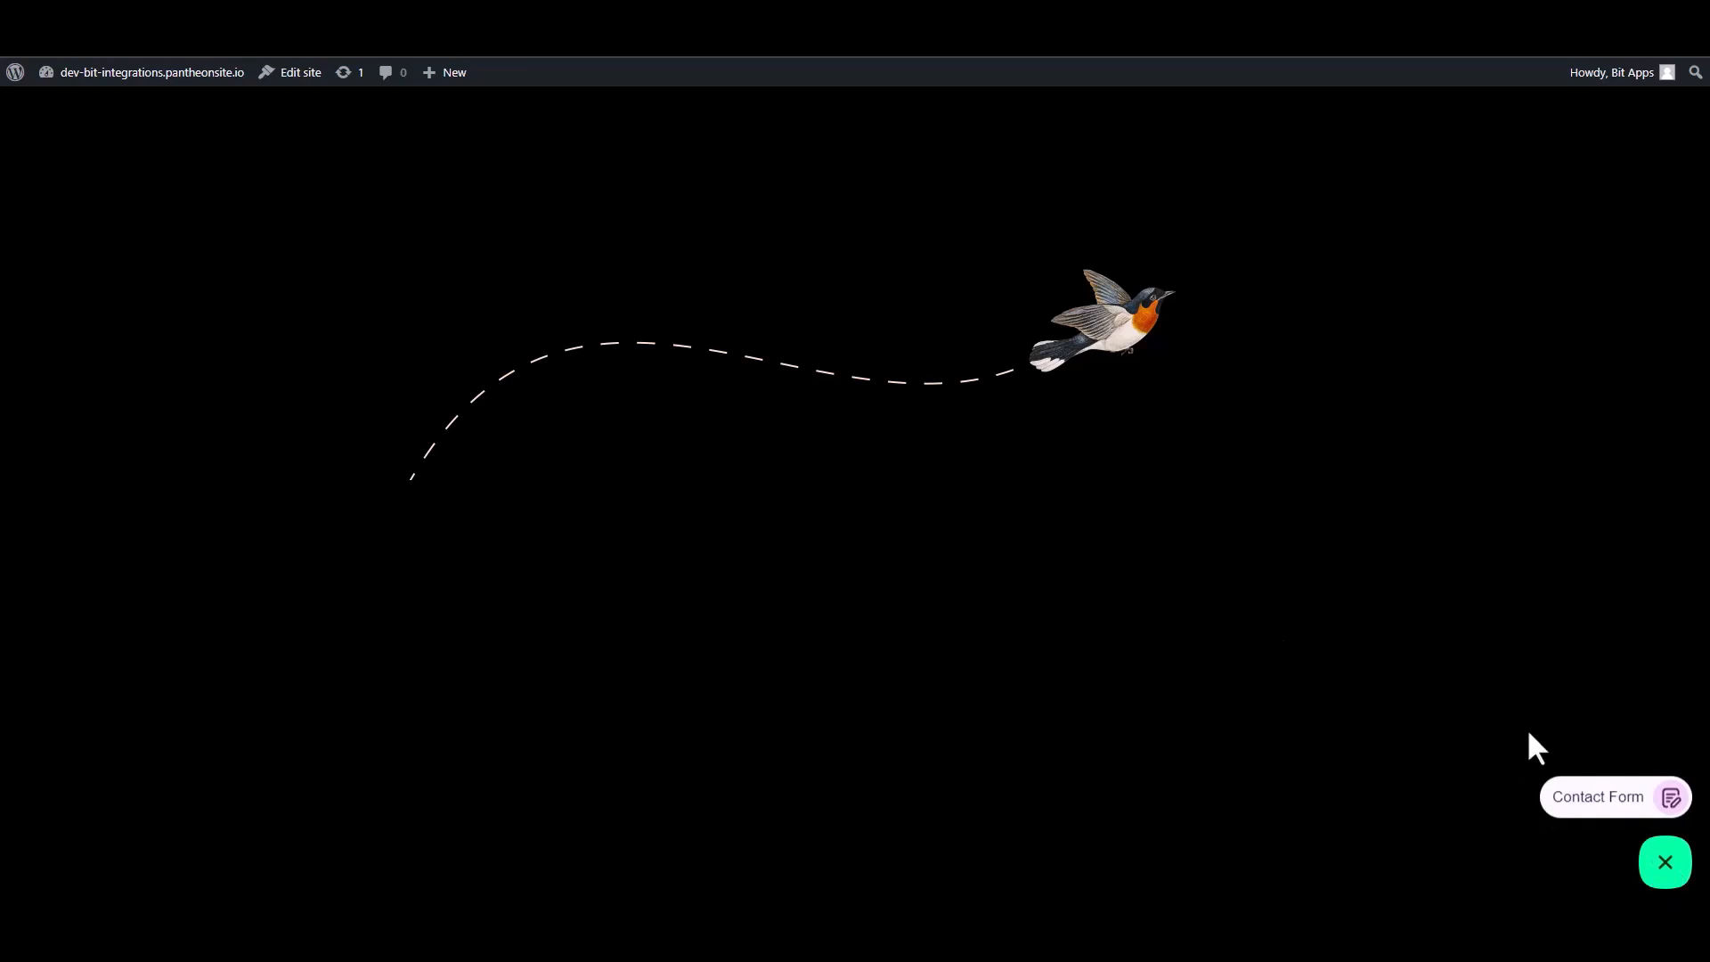
left_click(1598, 799)
Fill in the test form's first name as Name and last name as Name1.
left_click(1488, 609)
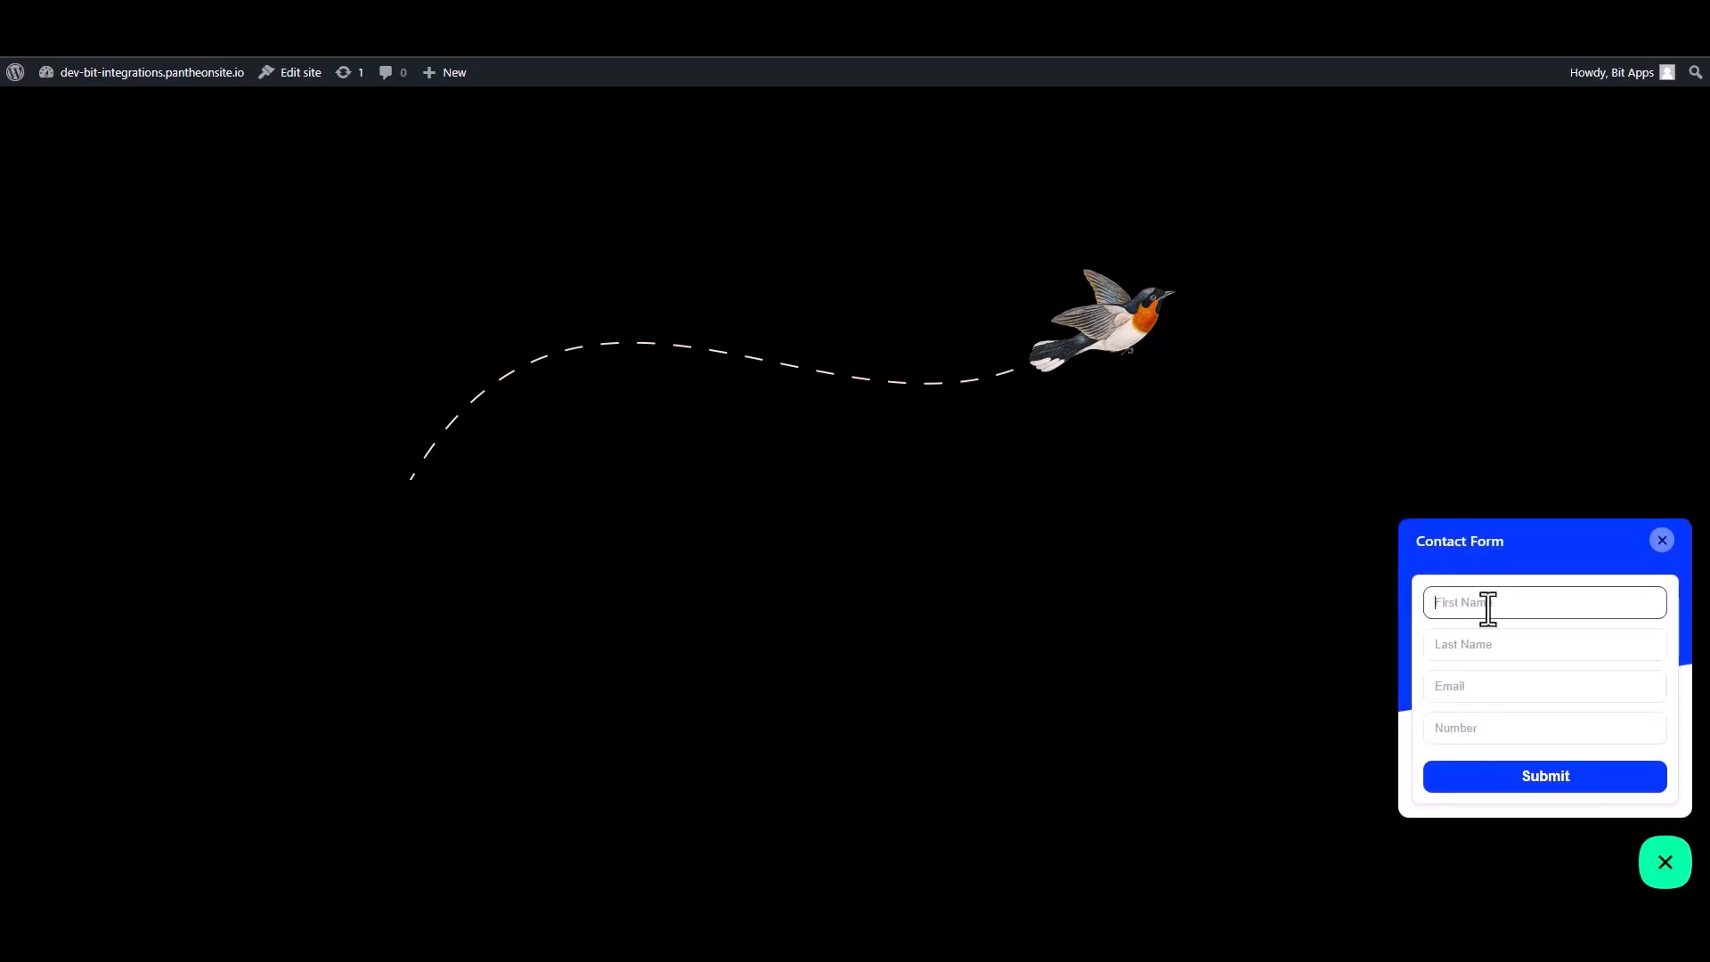
type("Name")
key("ctrl+a")
left_click(1488, 608)
left_click(1456, 647)
type("Nam")
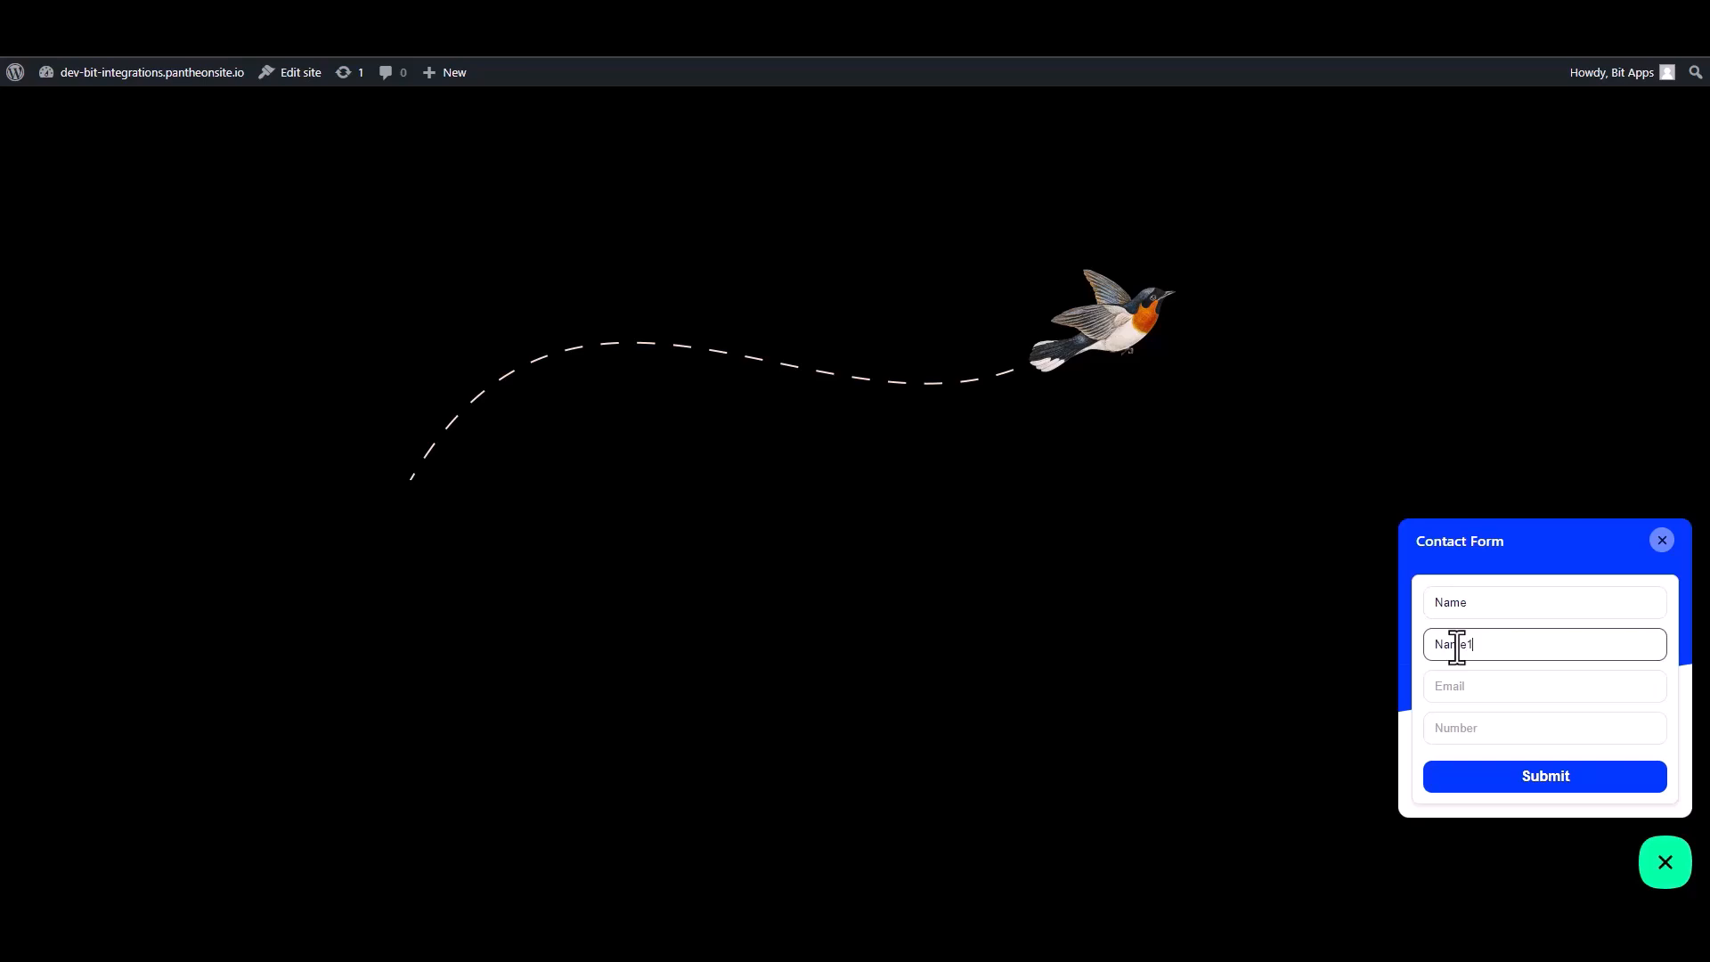
Enter a test e-mail address and a number in the form, then submit it.
left_click(1473, 695)
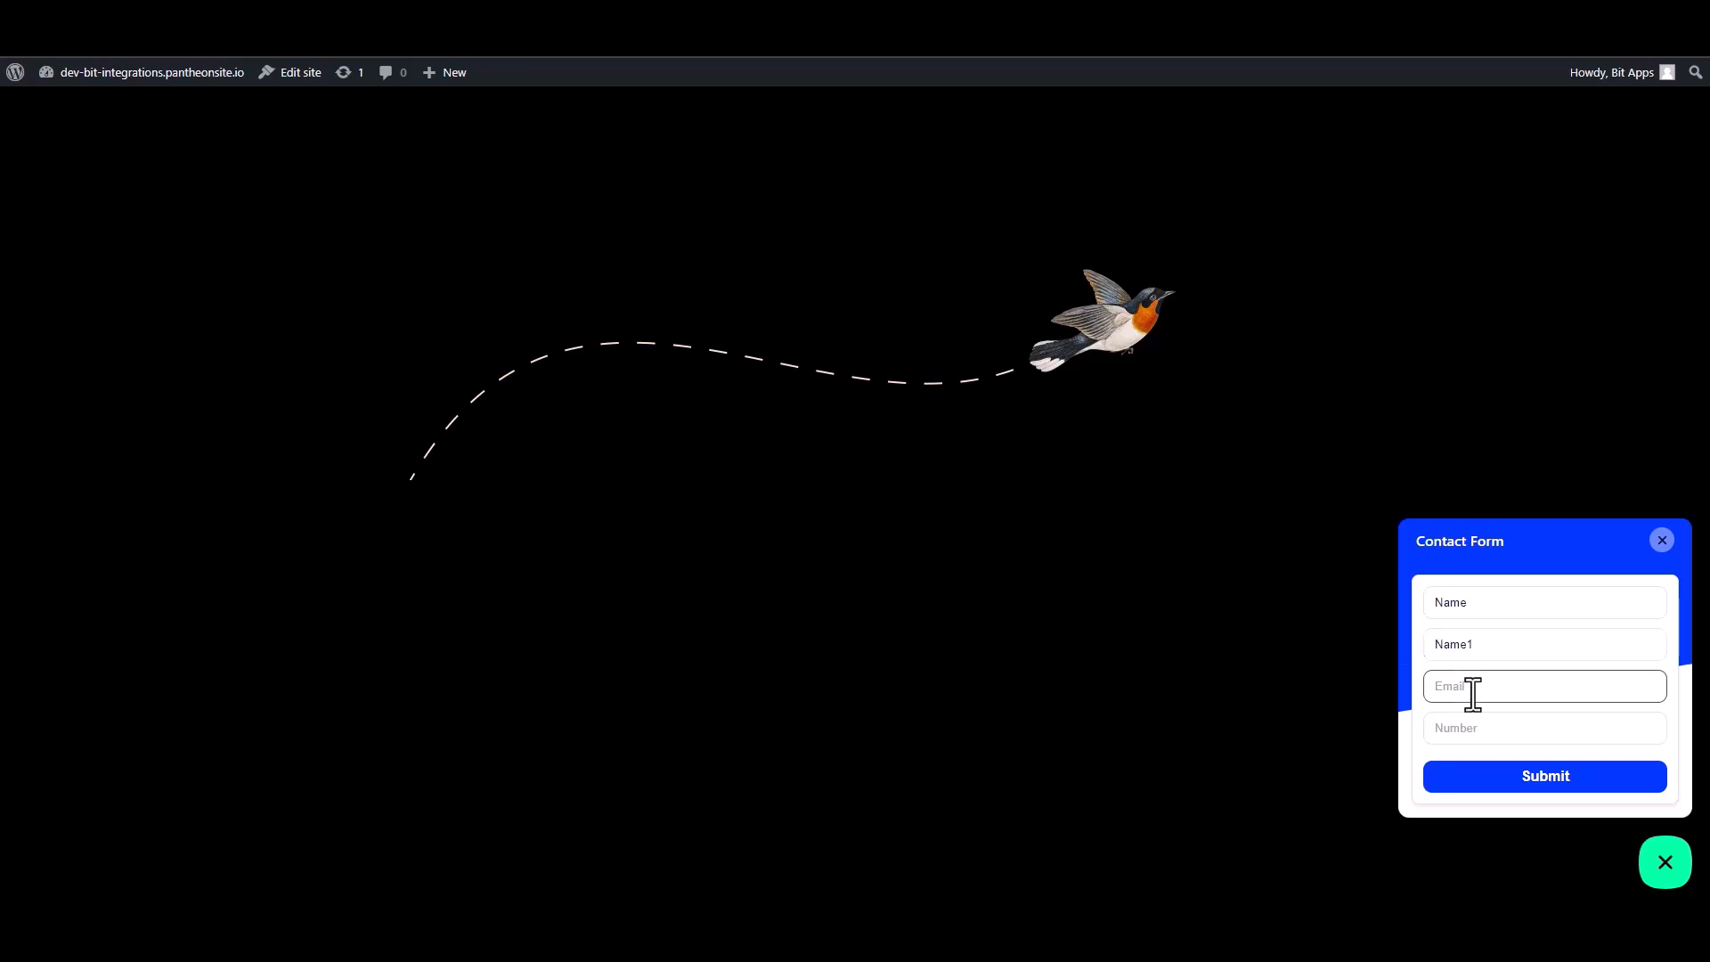
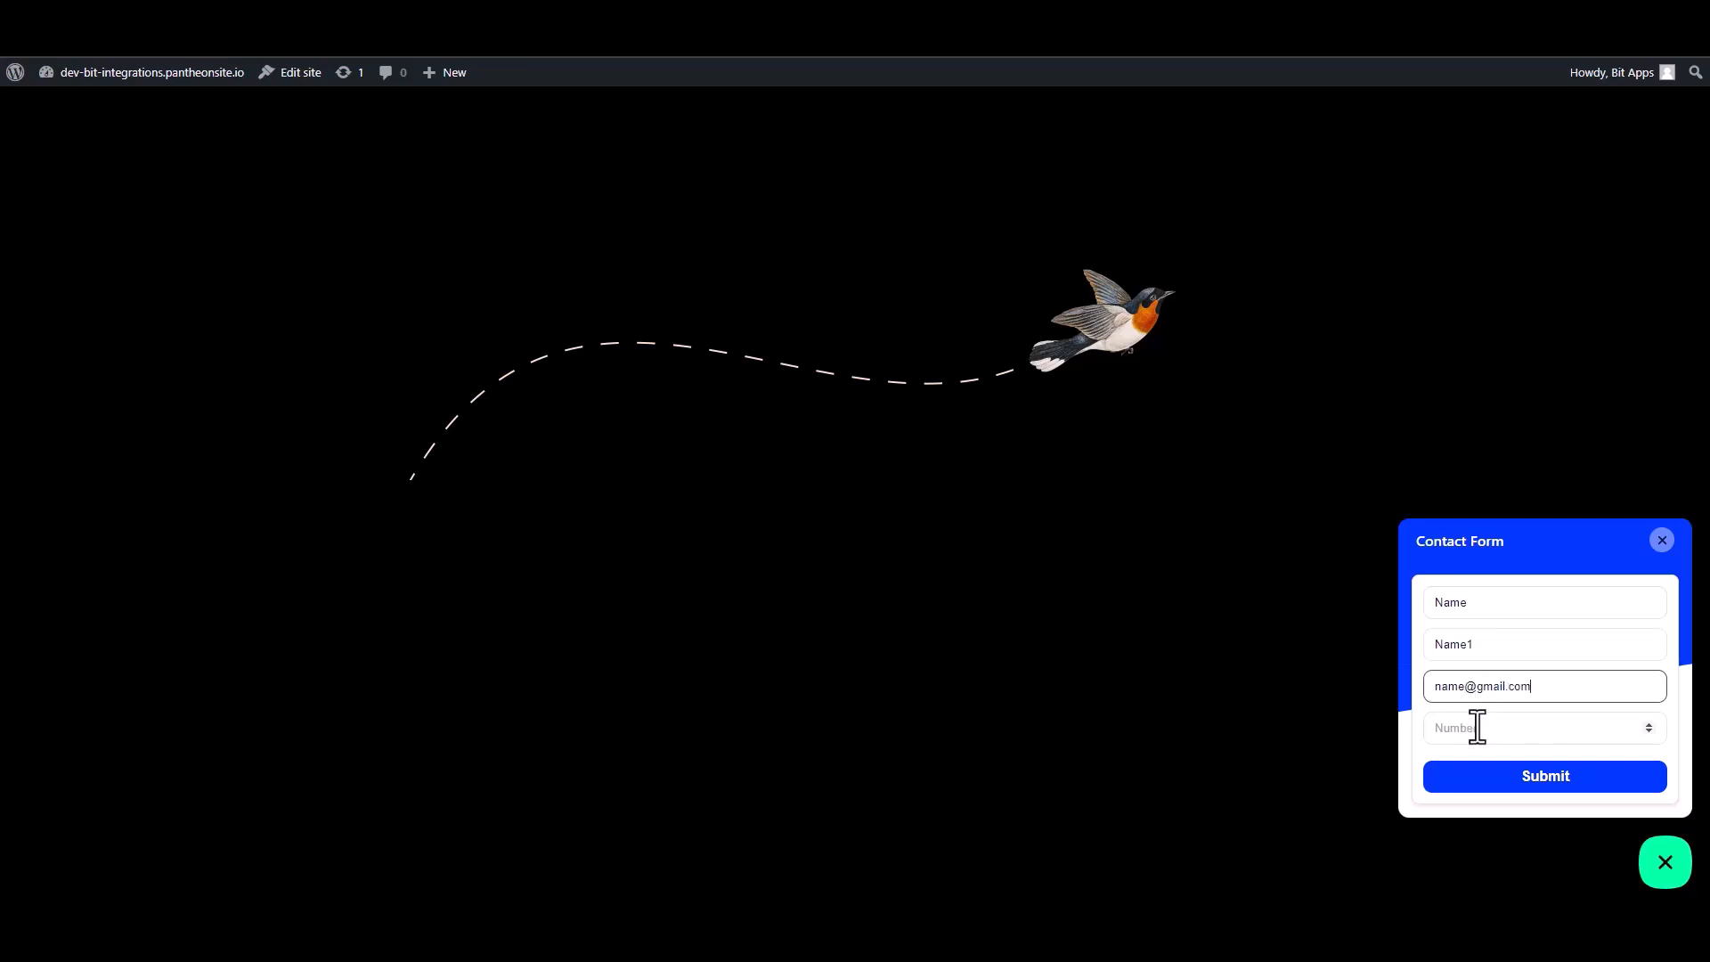
left_click(1528, 737)
type("0000000")
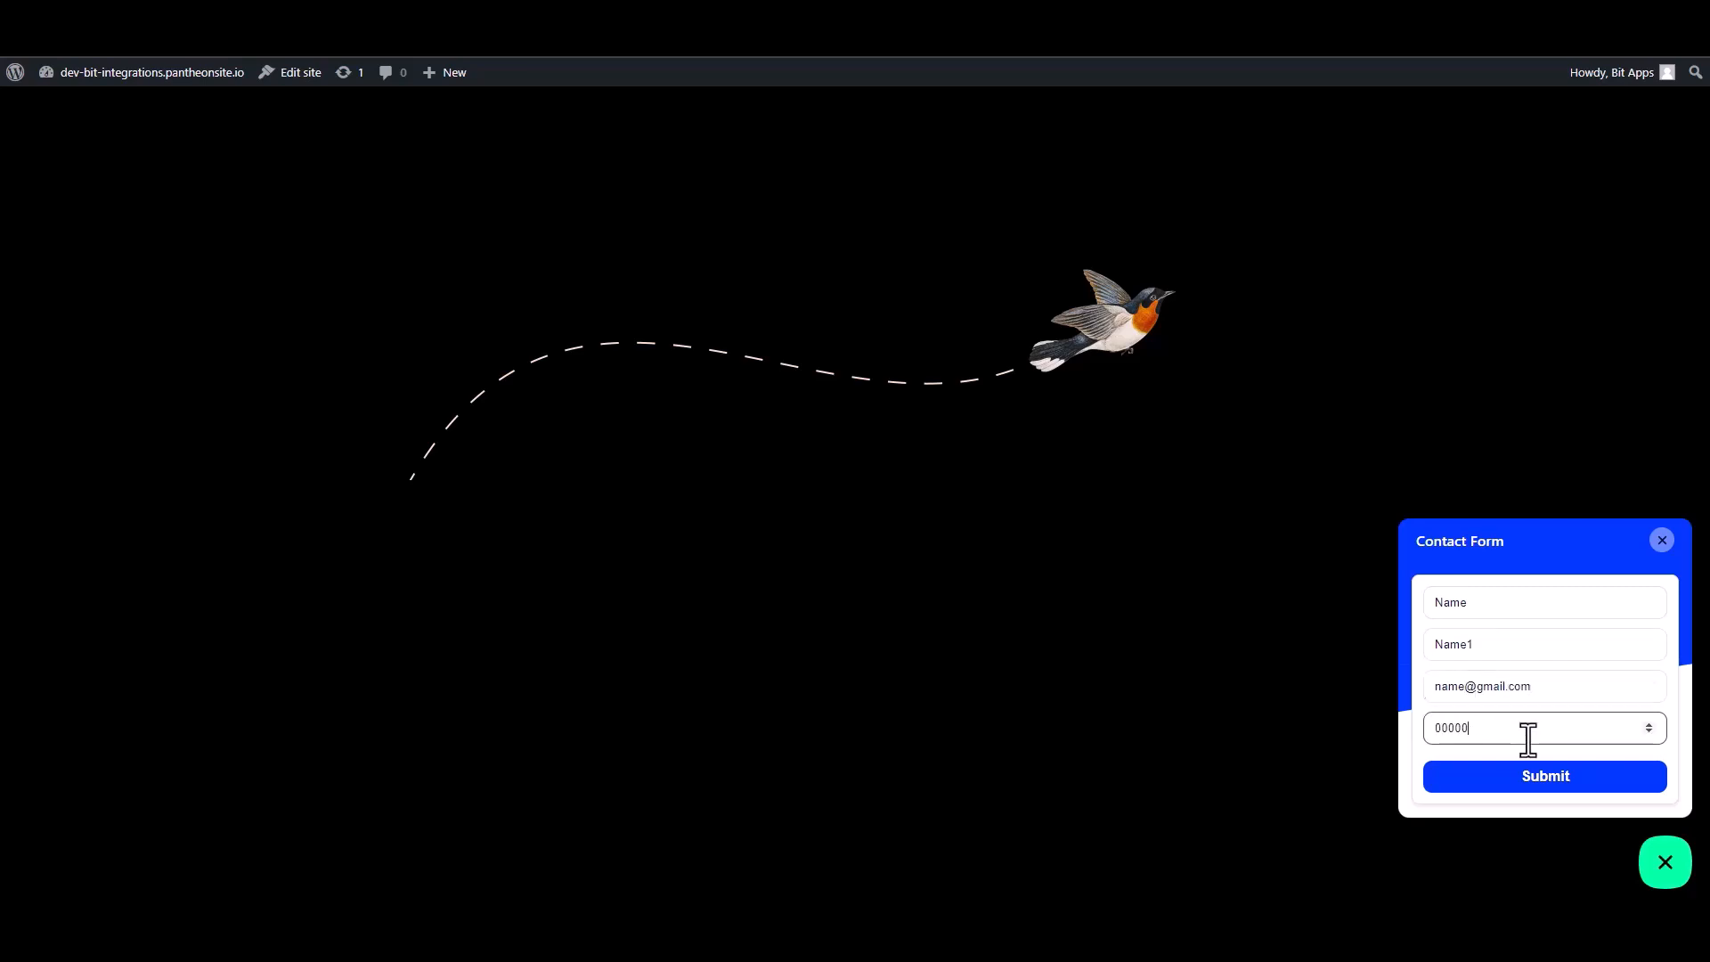
left_click(1547, 783)
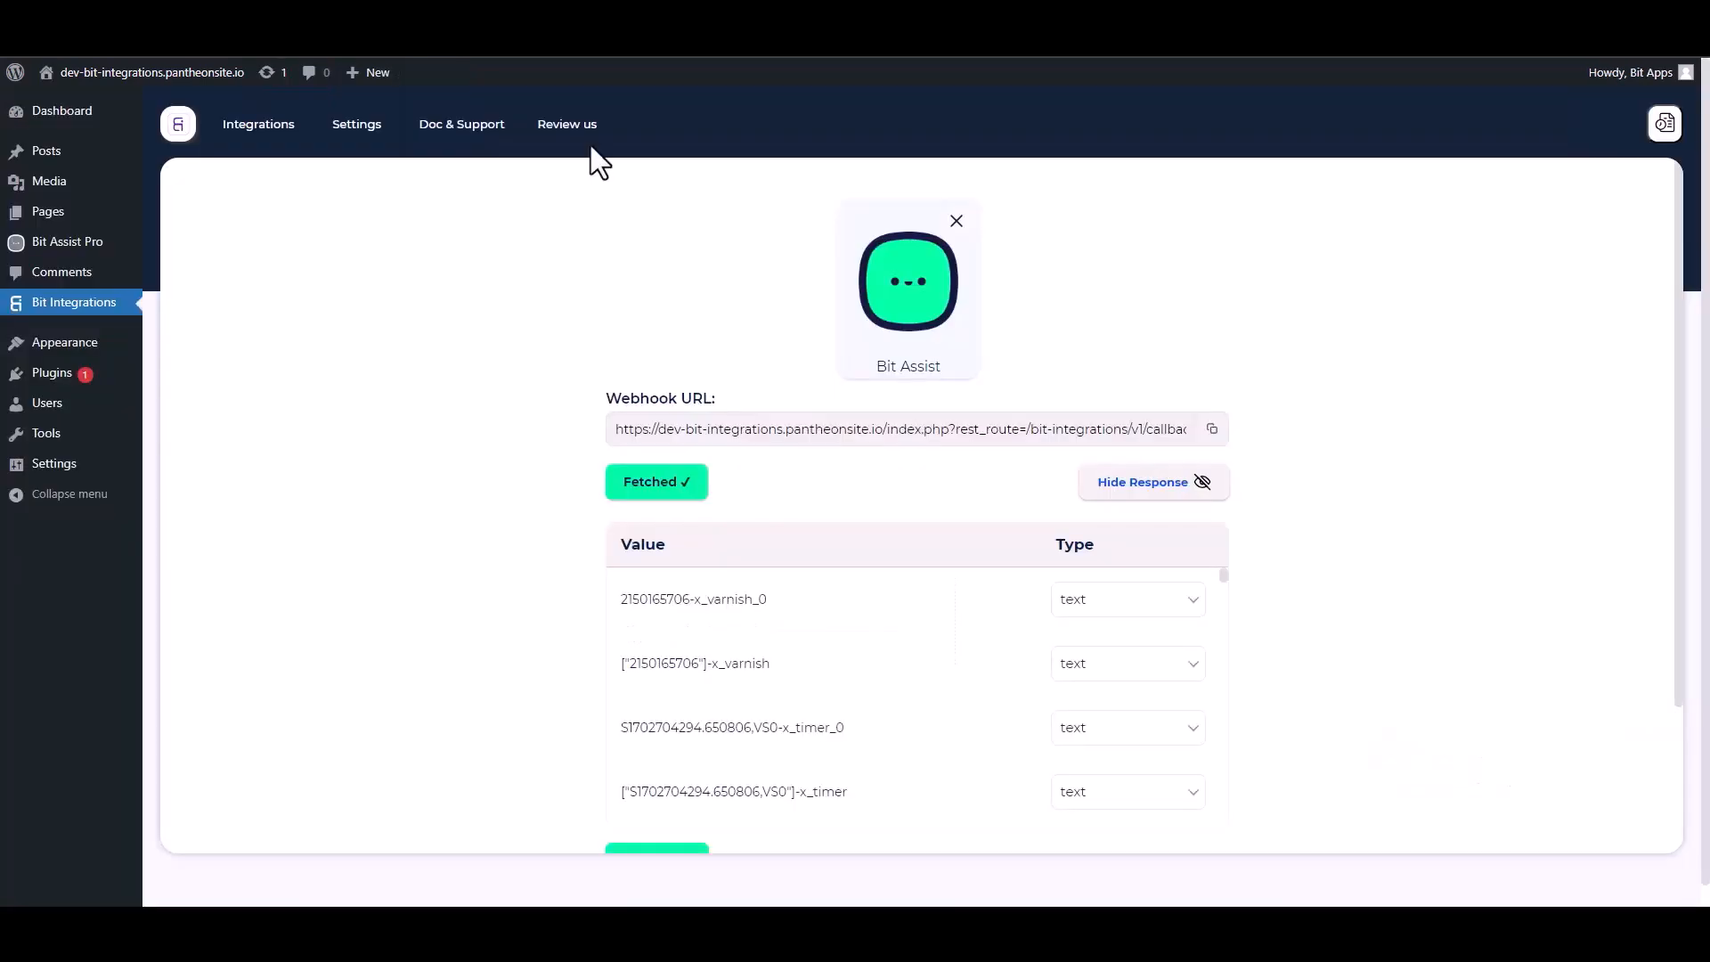
Review the fetched webhook response fields and proceed to set an action for the integration.
scroll(791, 588, "down", 10)
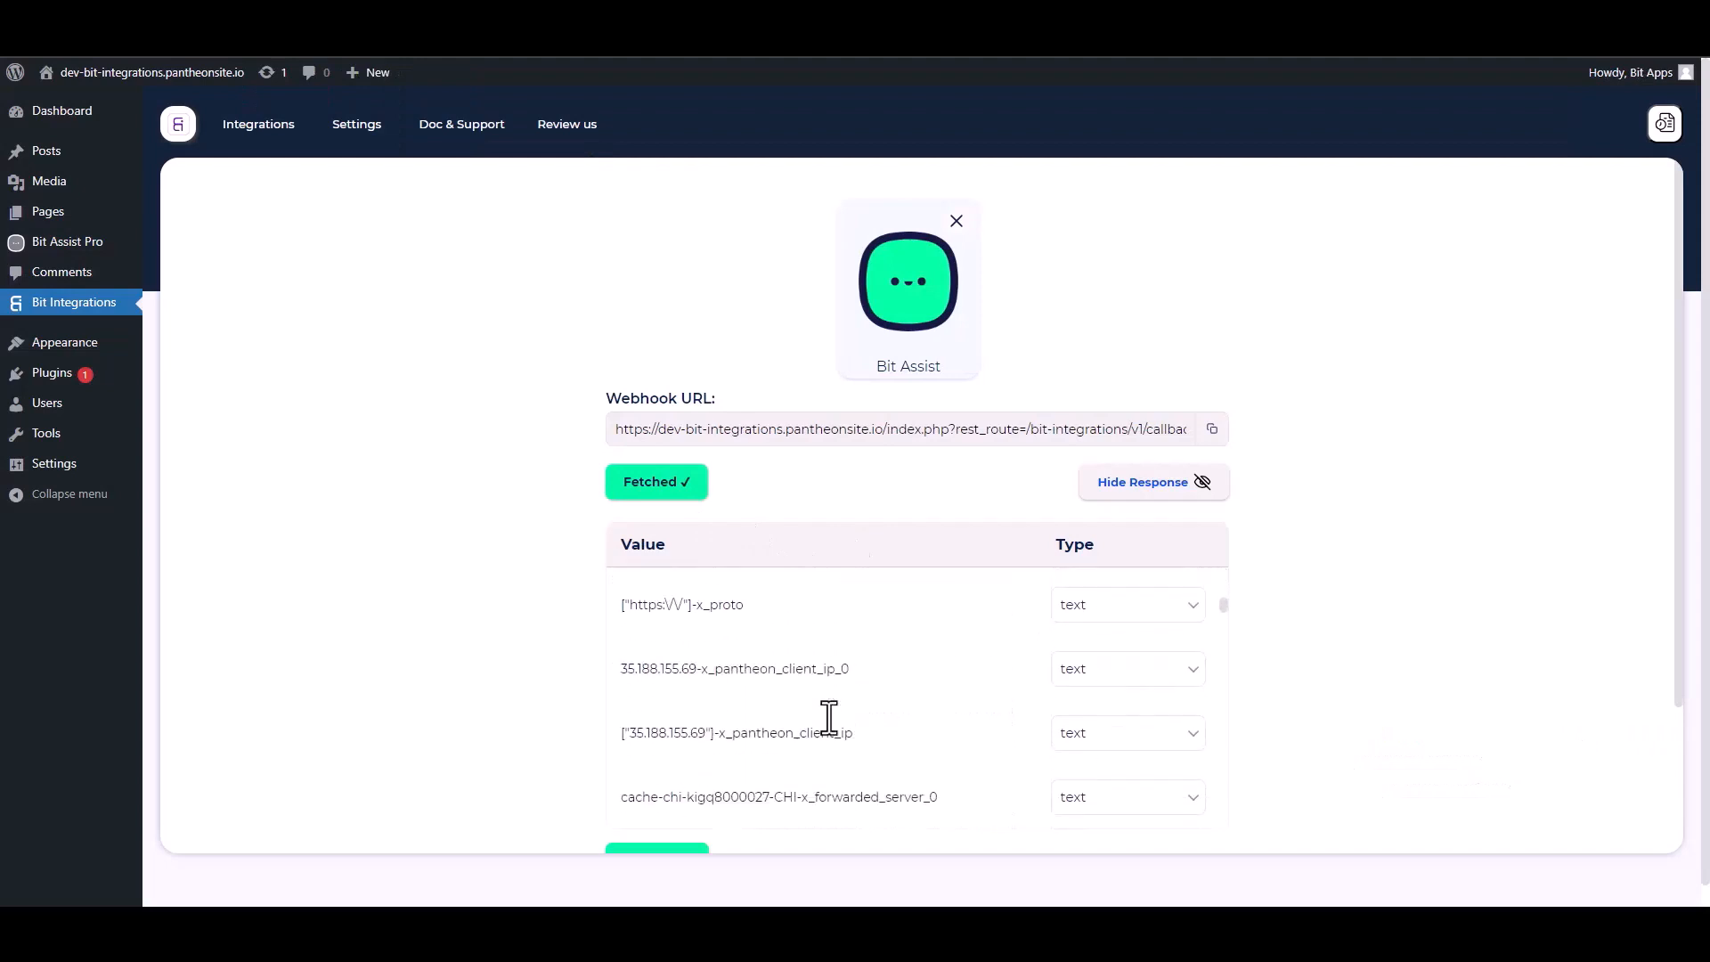
scroll(1412, 606, "down", 1)
scroll(1412, 605, "down", 2)
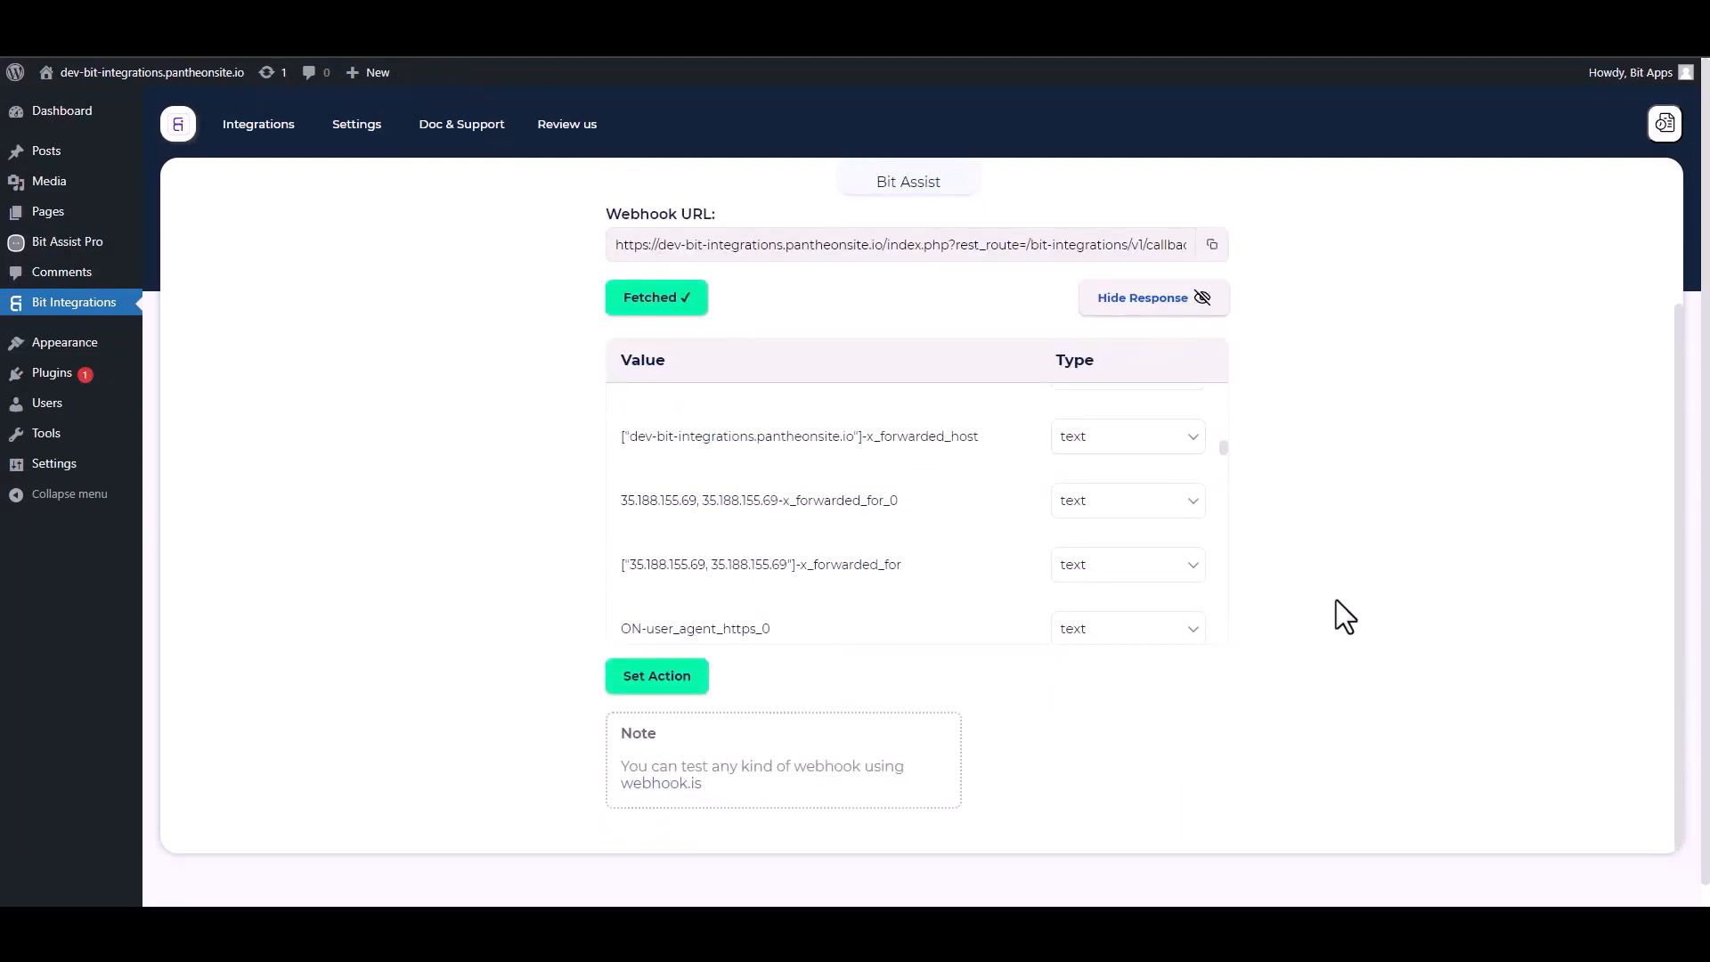
scroll(1403, 622, "down", 1)
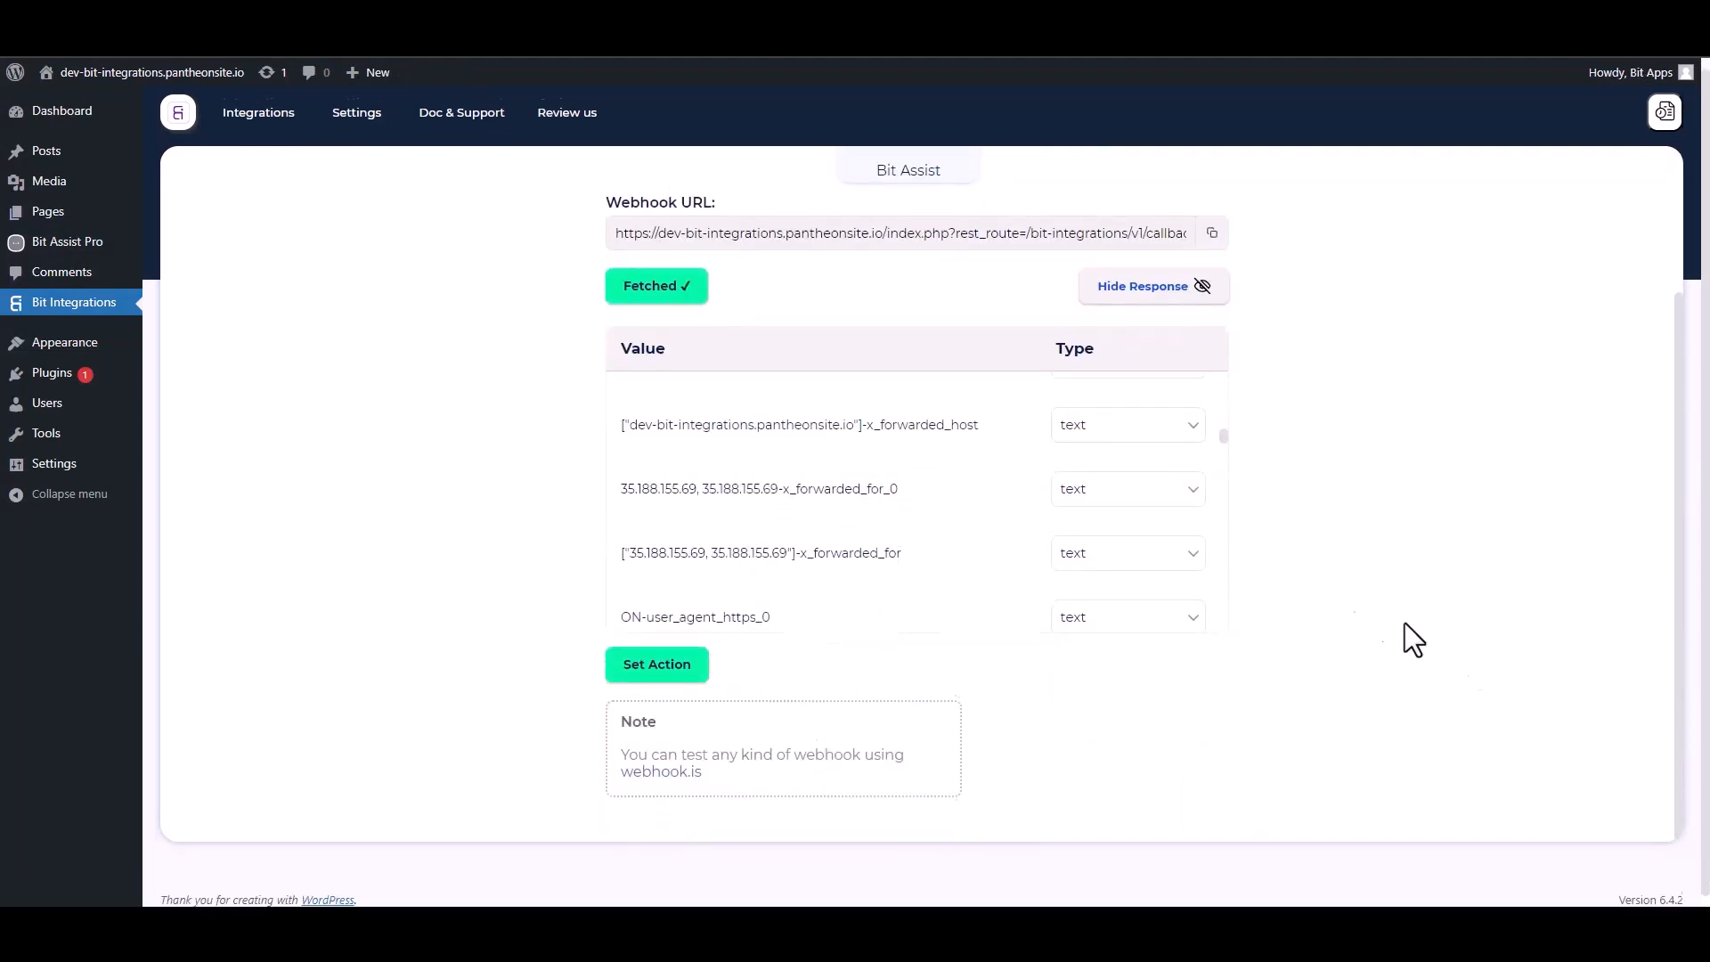
left_click(668, 659)
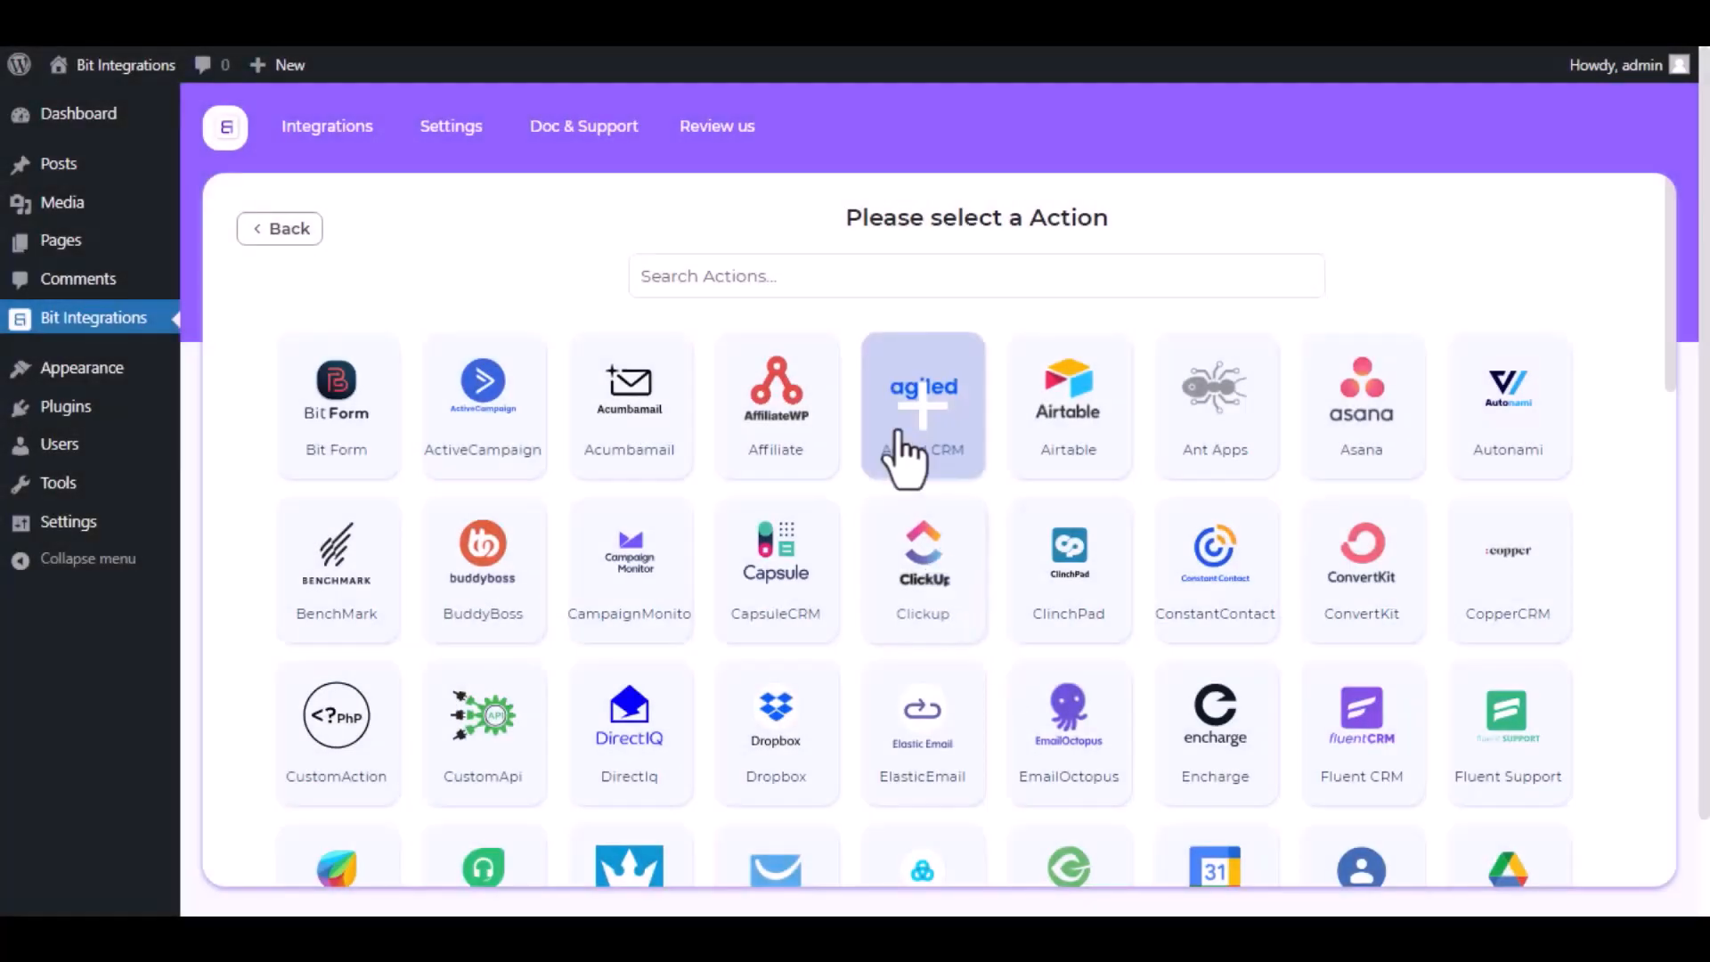
Search the action list for SendFox and select it as the integration action.
left_click(878, 277)
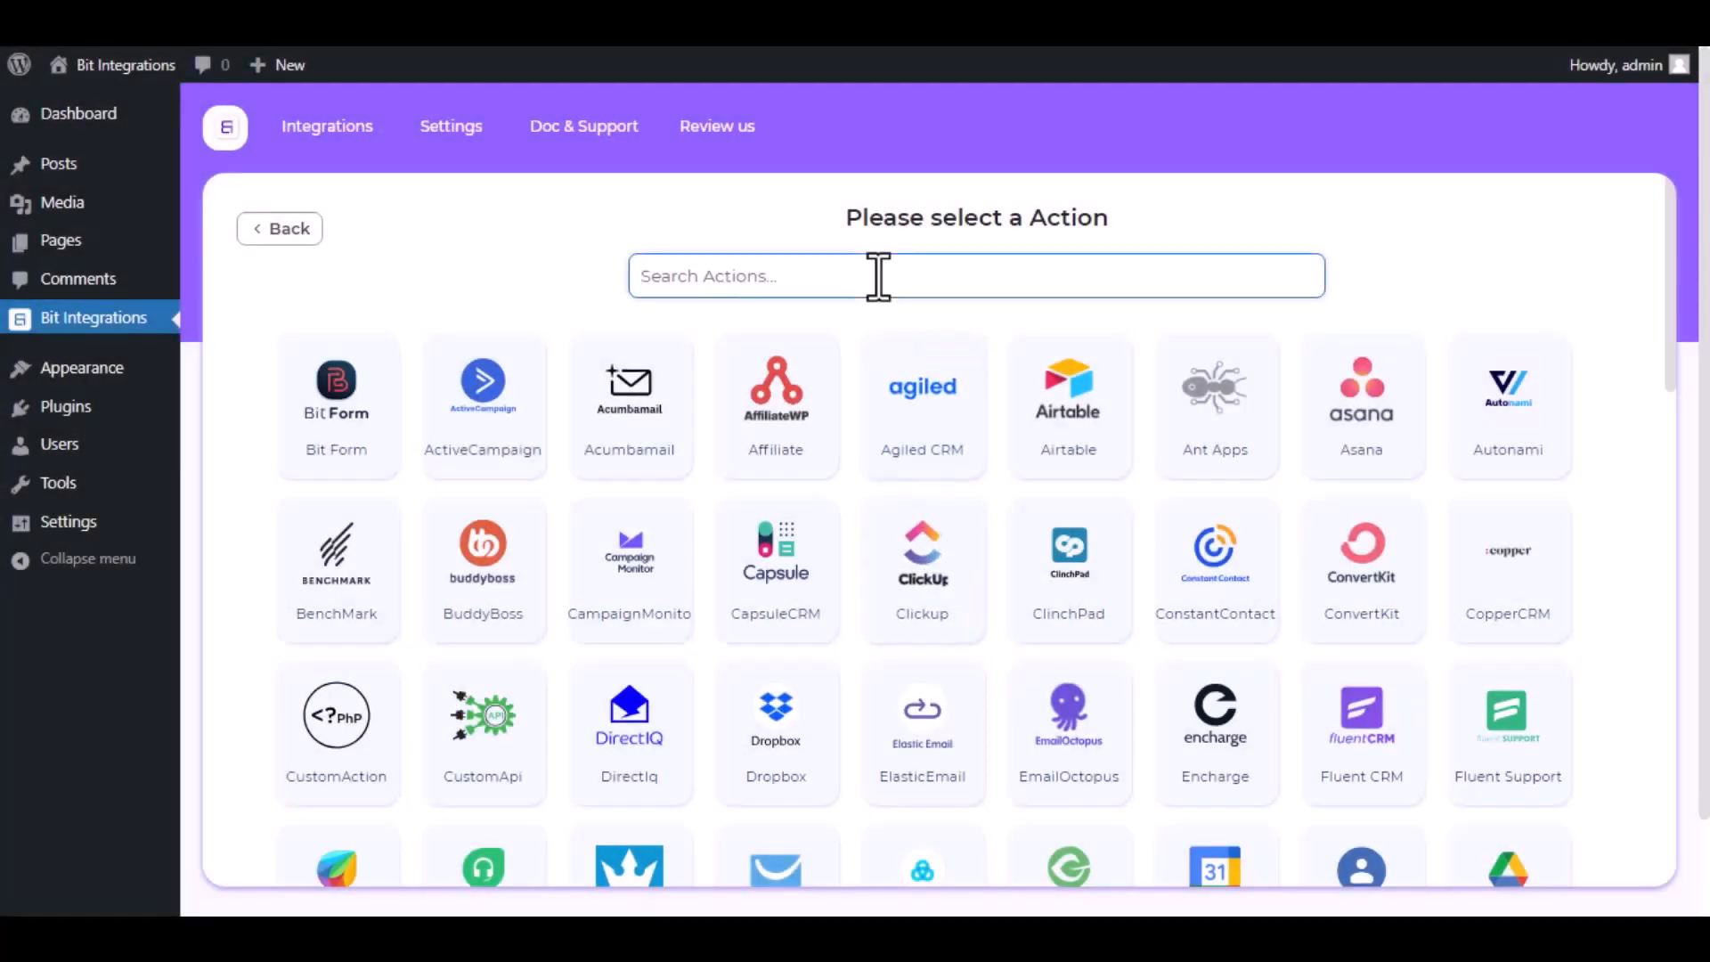
type("Send")
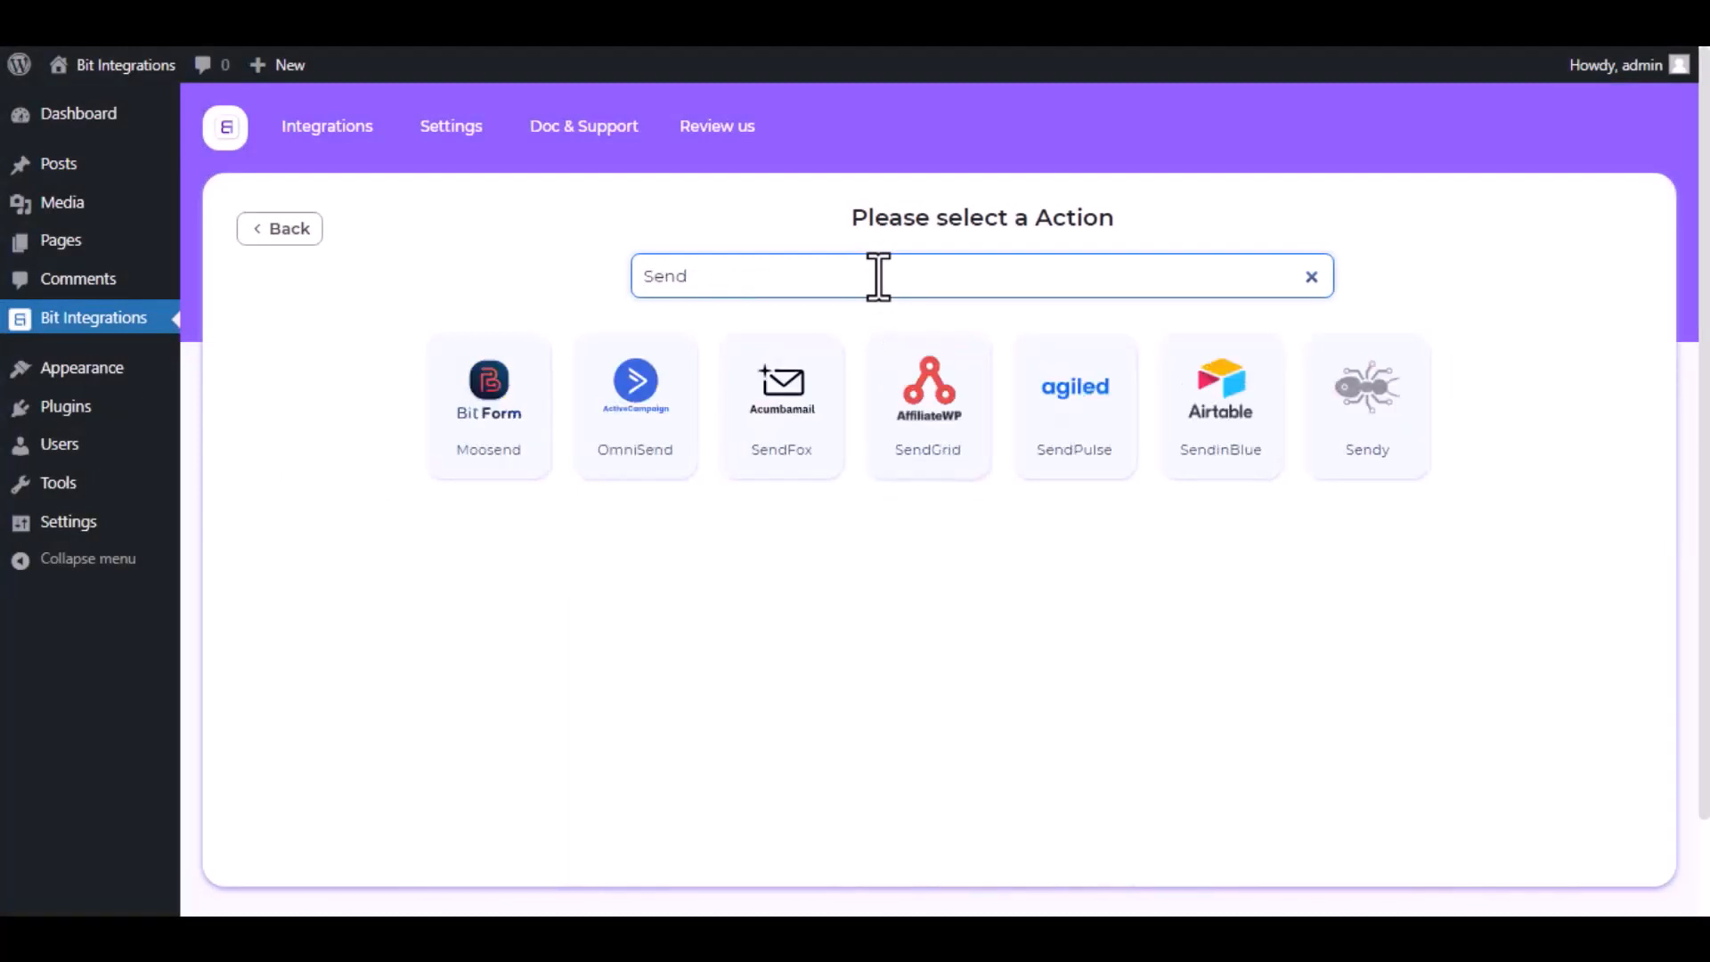
type("Fo")
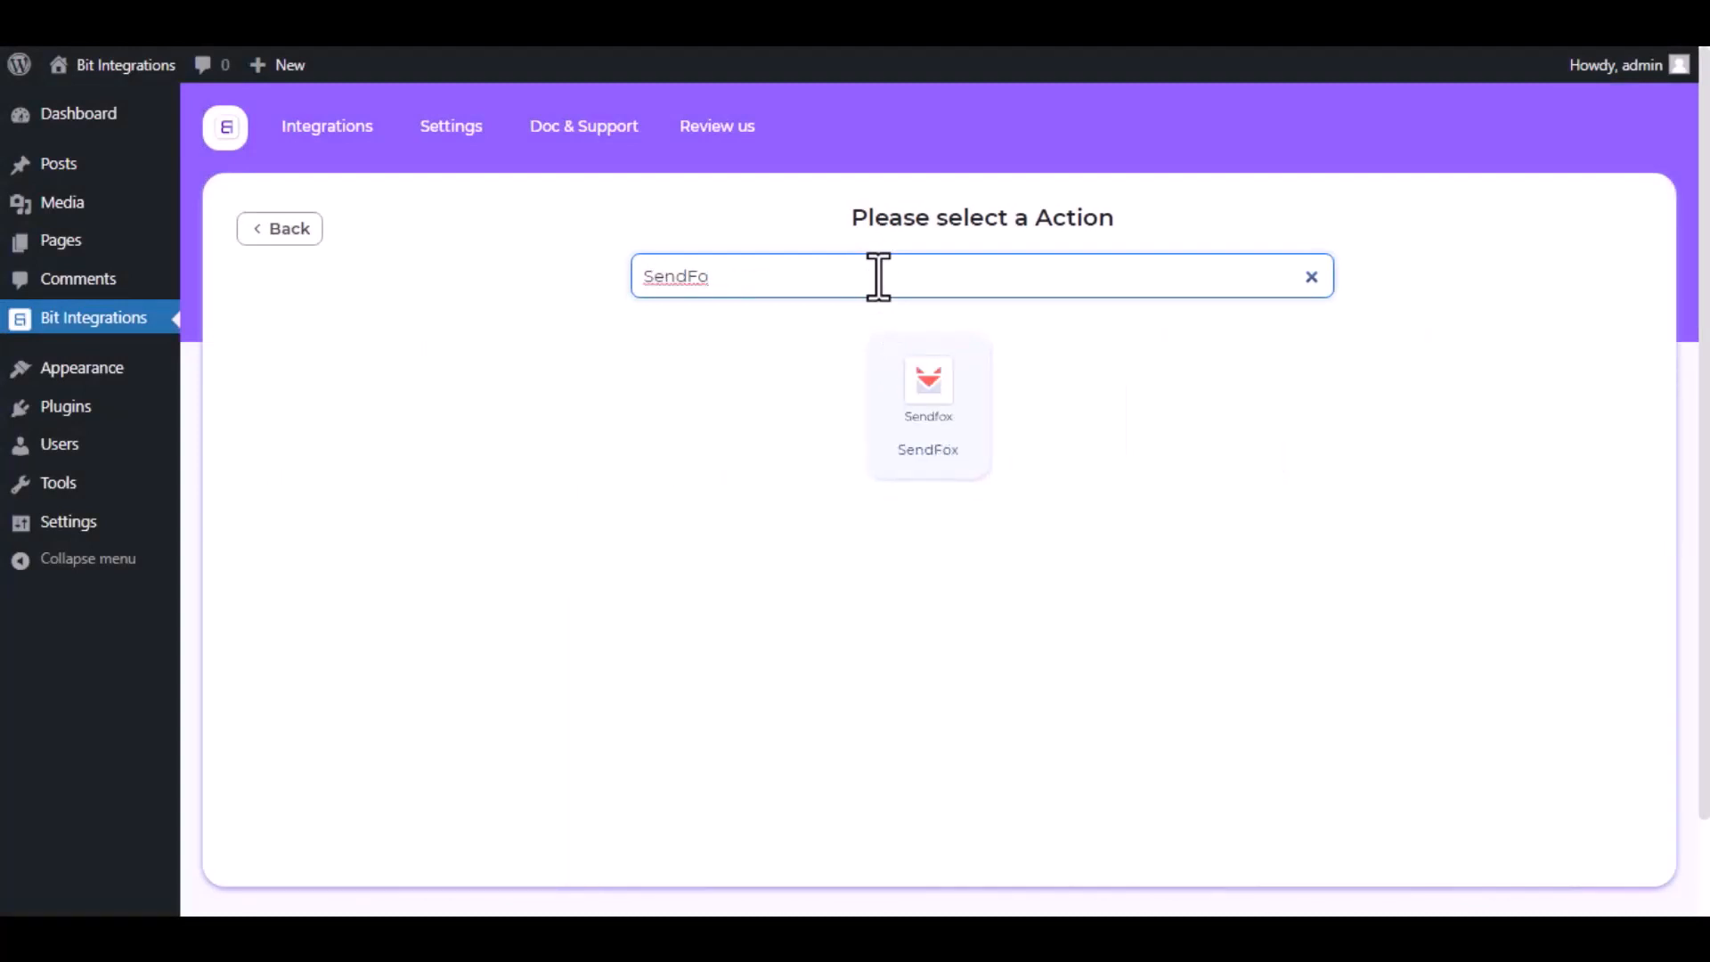
left_click(950, 447)
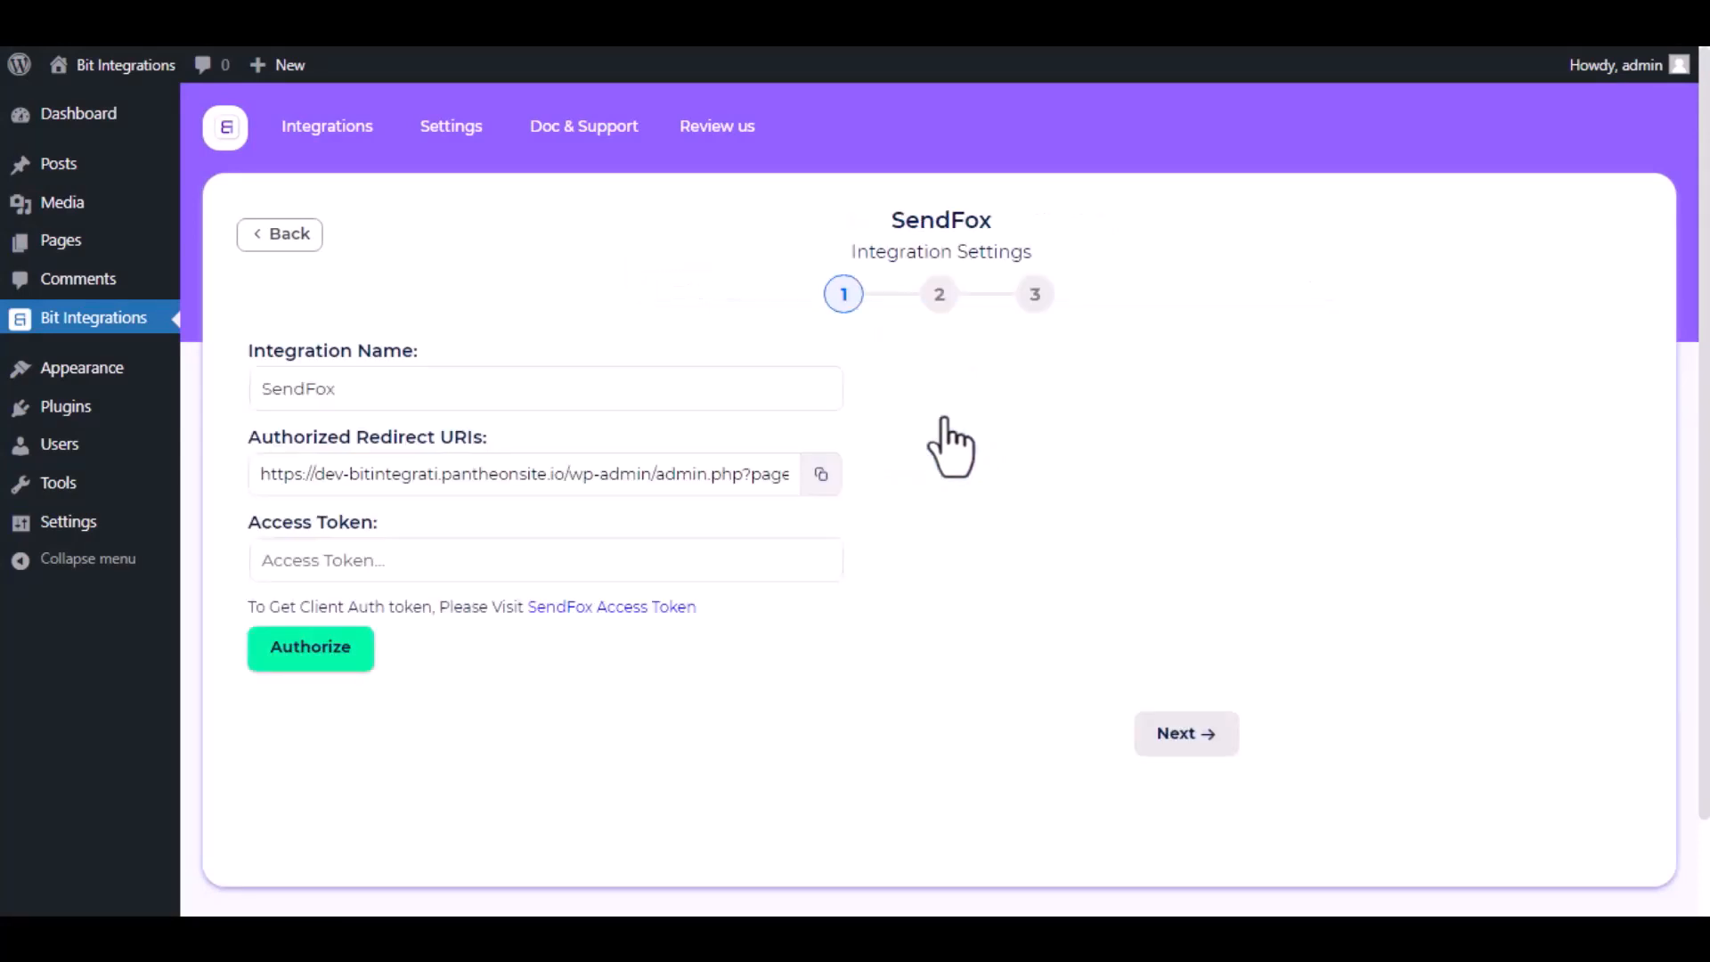
left_click_drag(434, 388, 254, 392)
left_click(219, 404)
left_click_drag(243, 607, 723, 605)
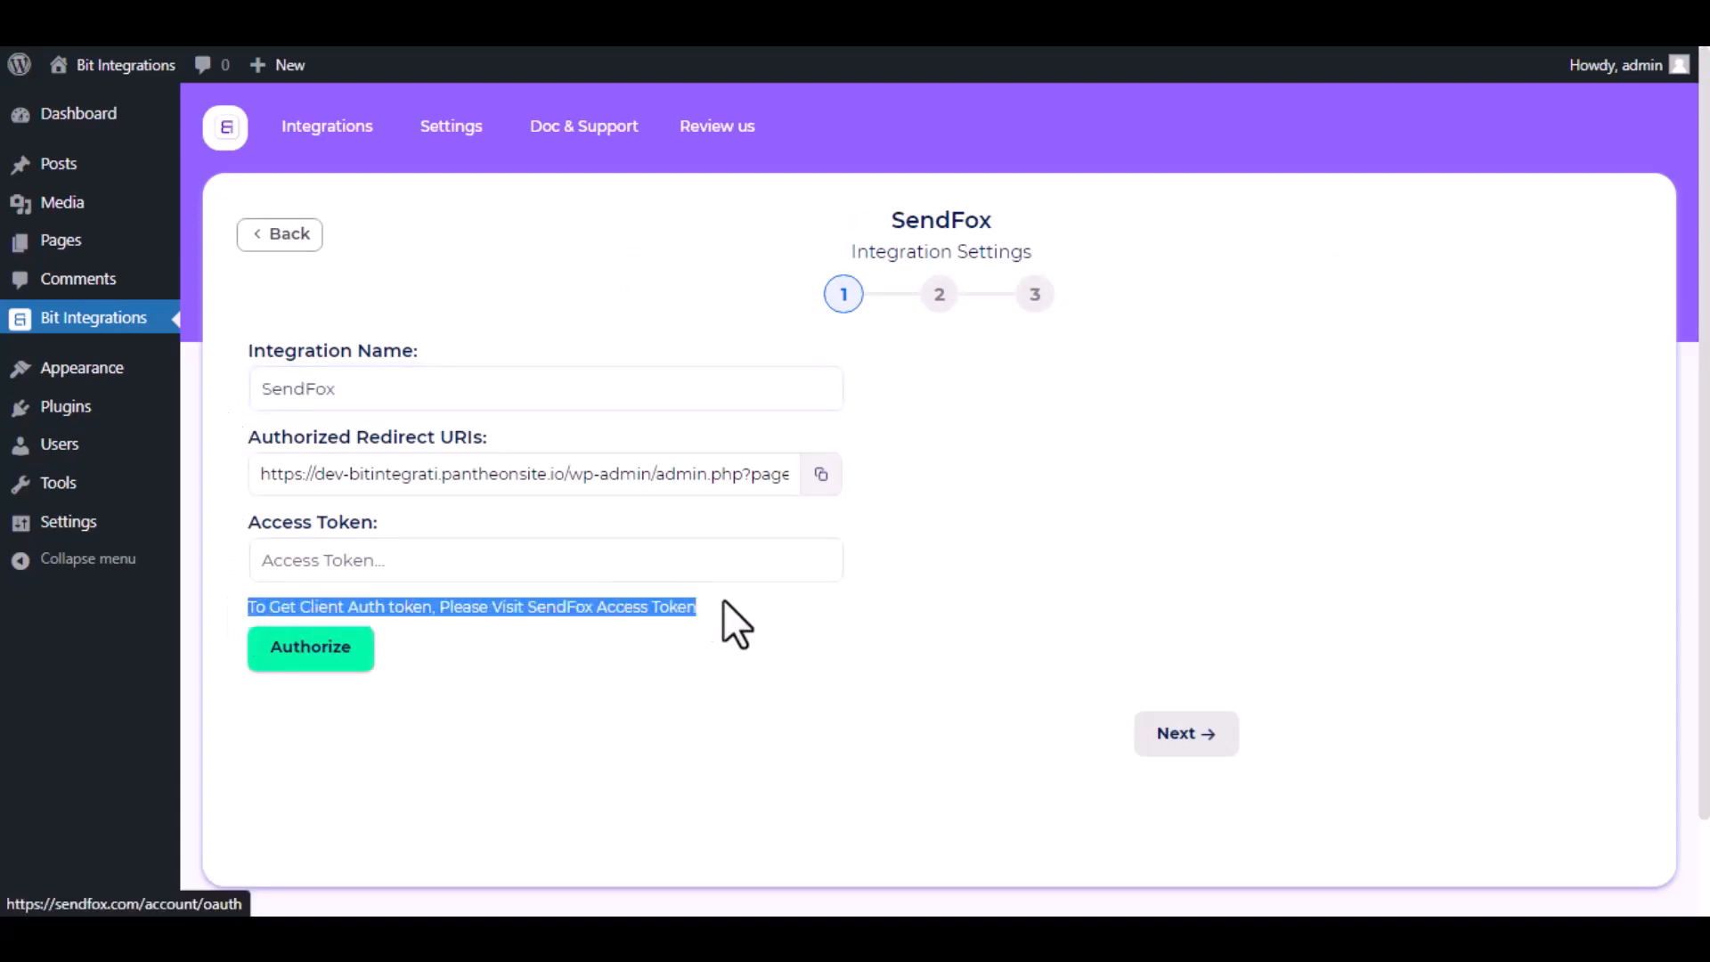
Open the SendFox access token page and create a new personal access token named Bit Integrations.
left_click(574, 675)
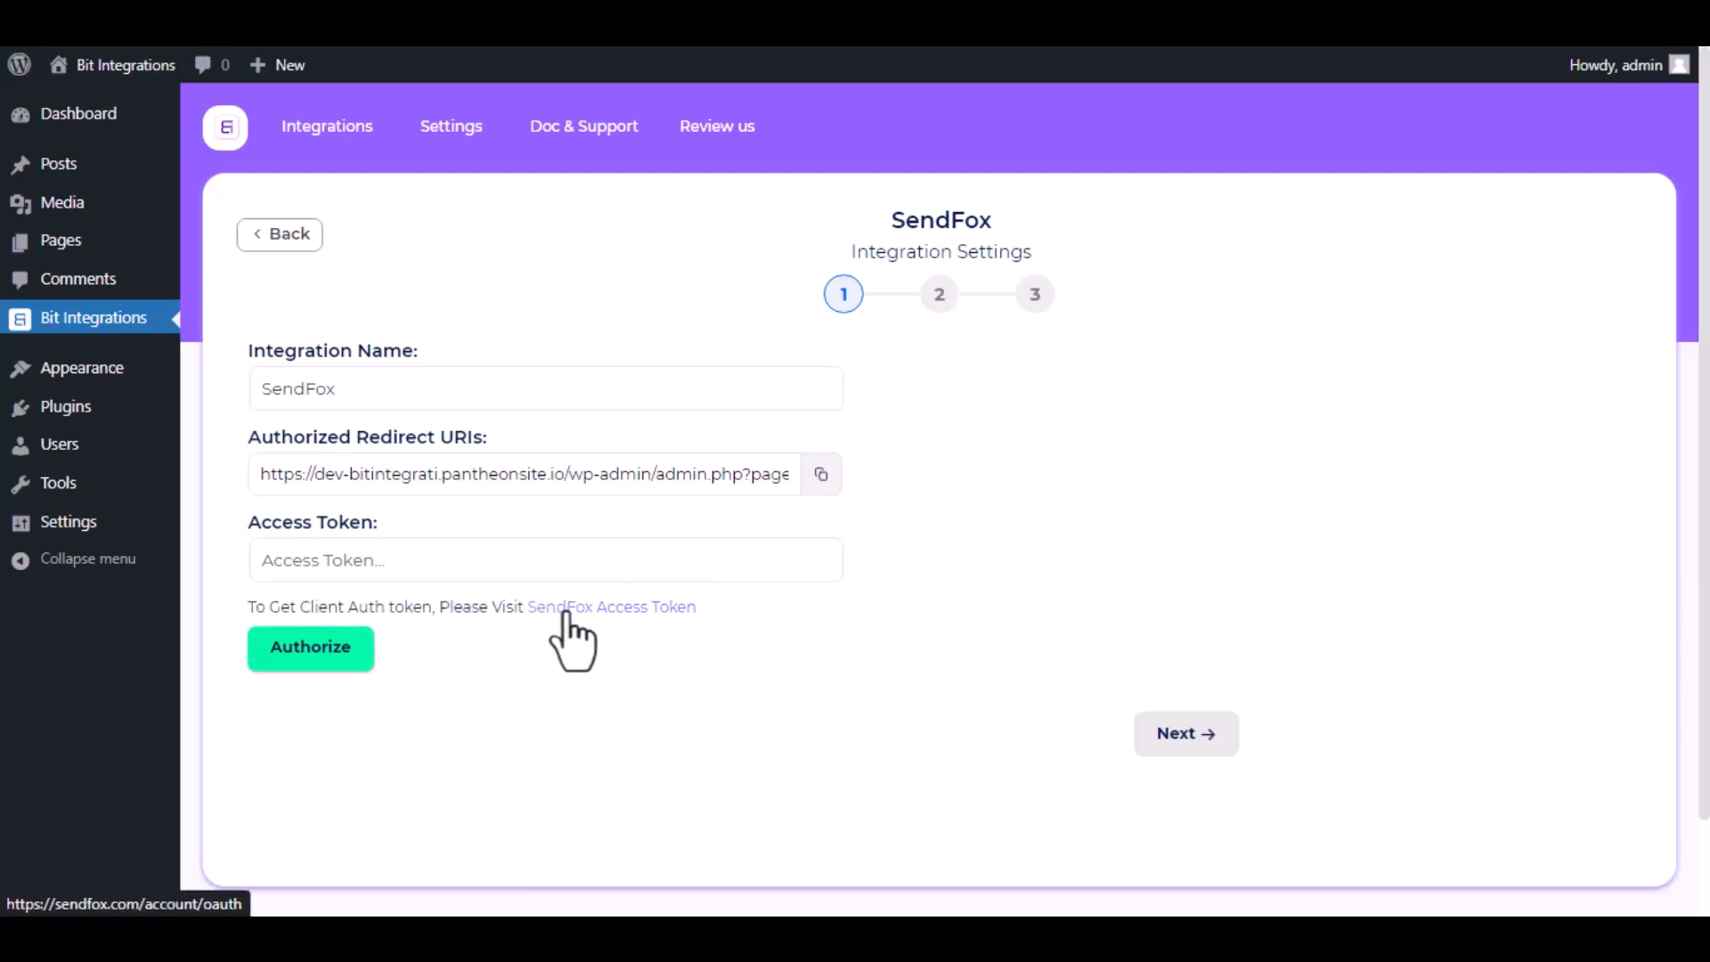
left_click(565, 614)
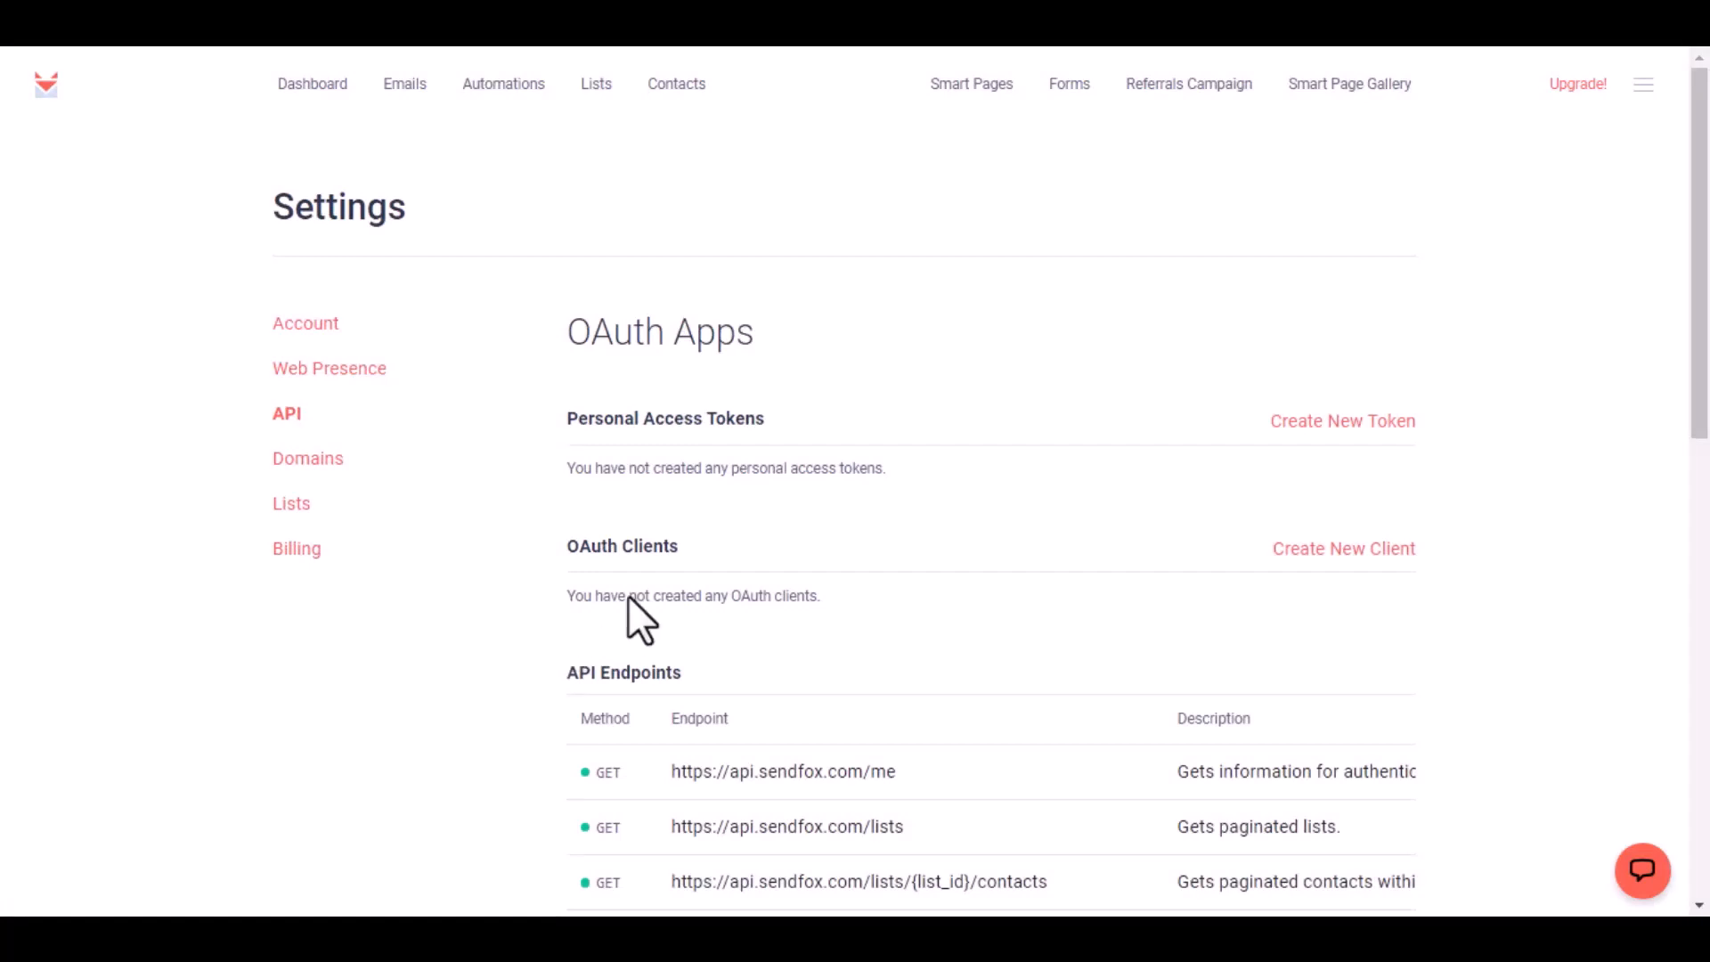
left_click(1307, 422)
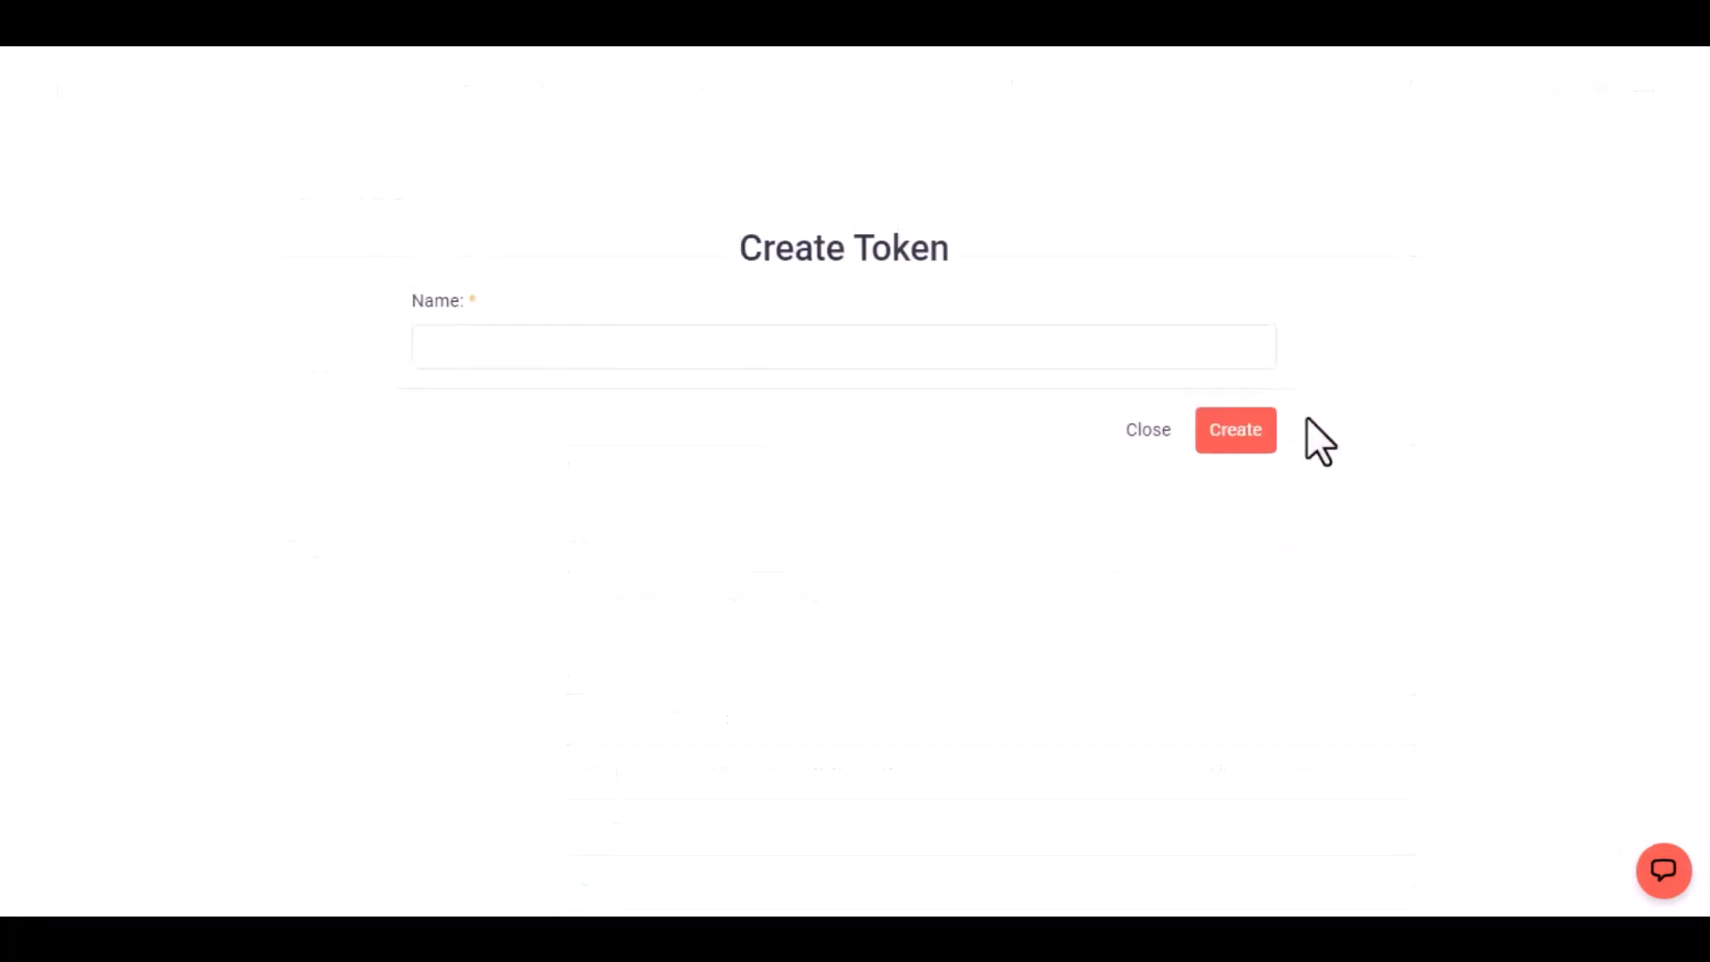
left_click(994, 355)
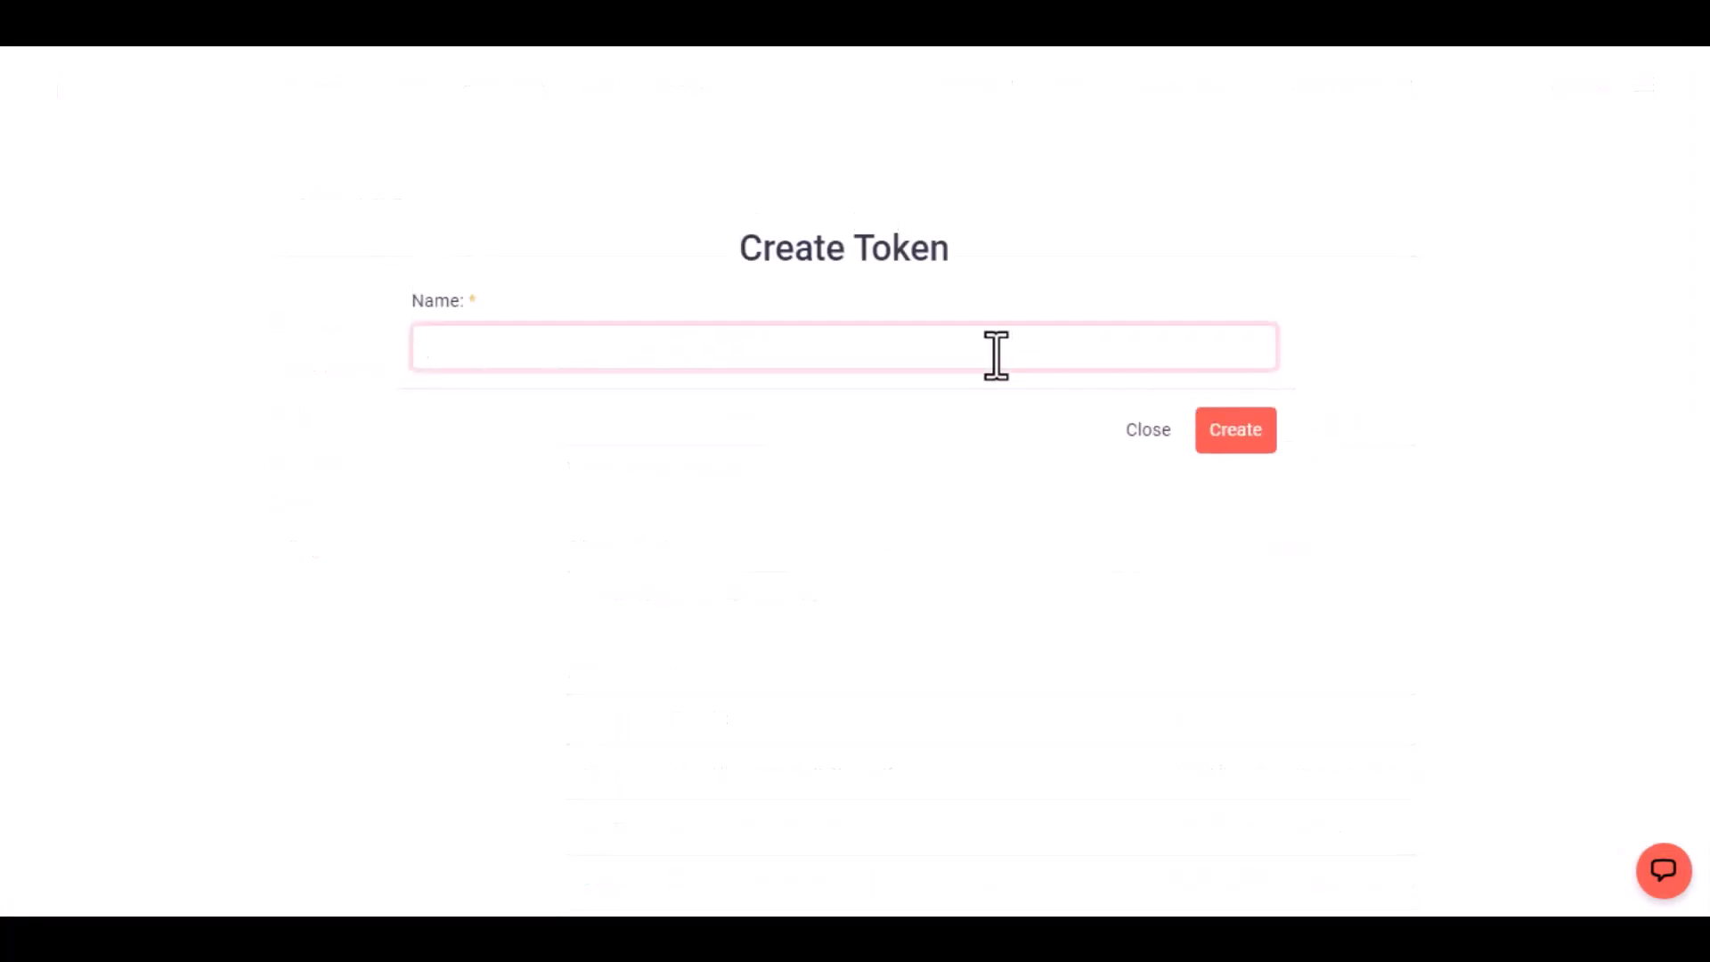
type("Bit Integrations")
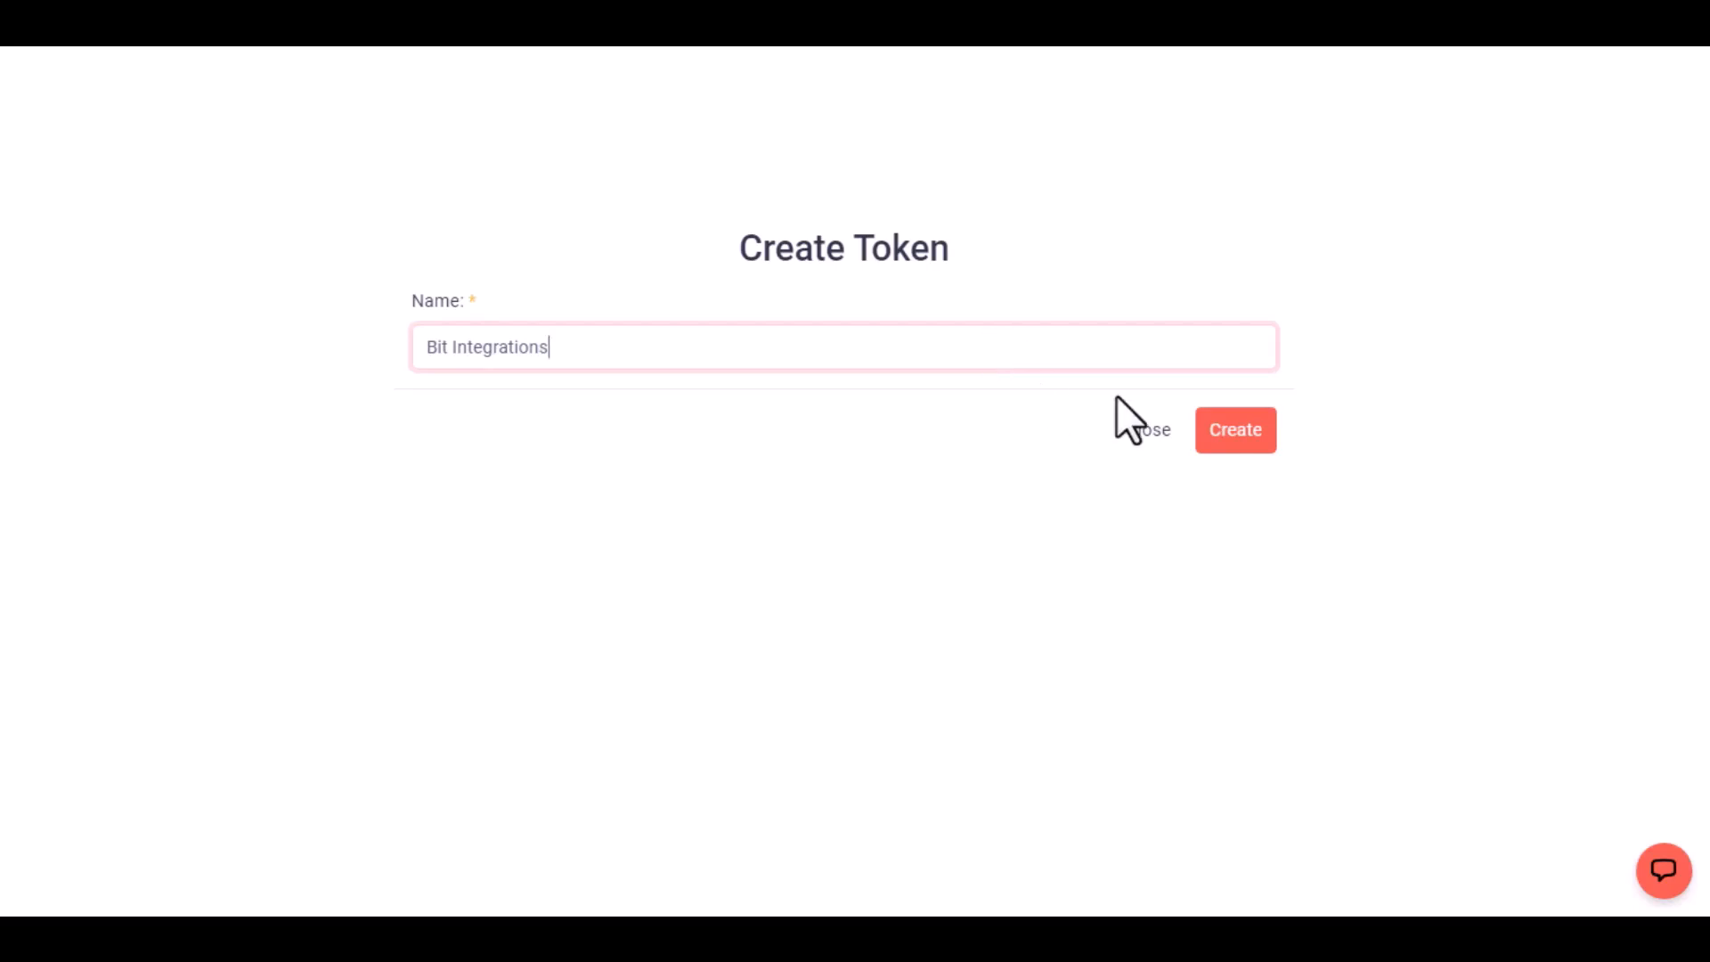
left_click(1222, 436)
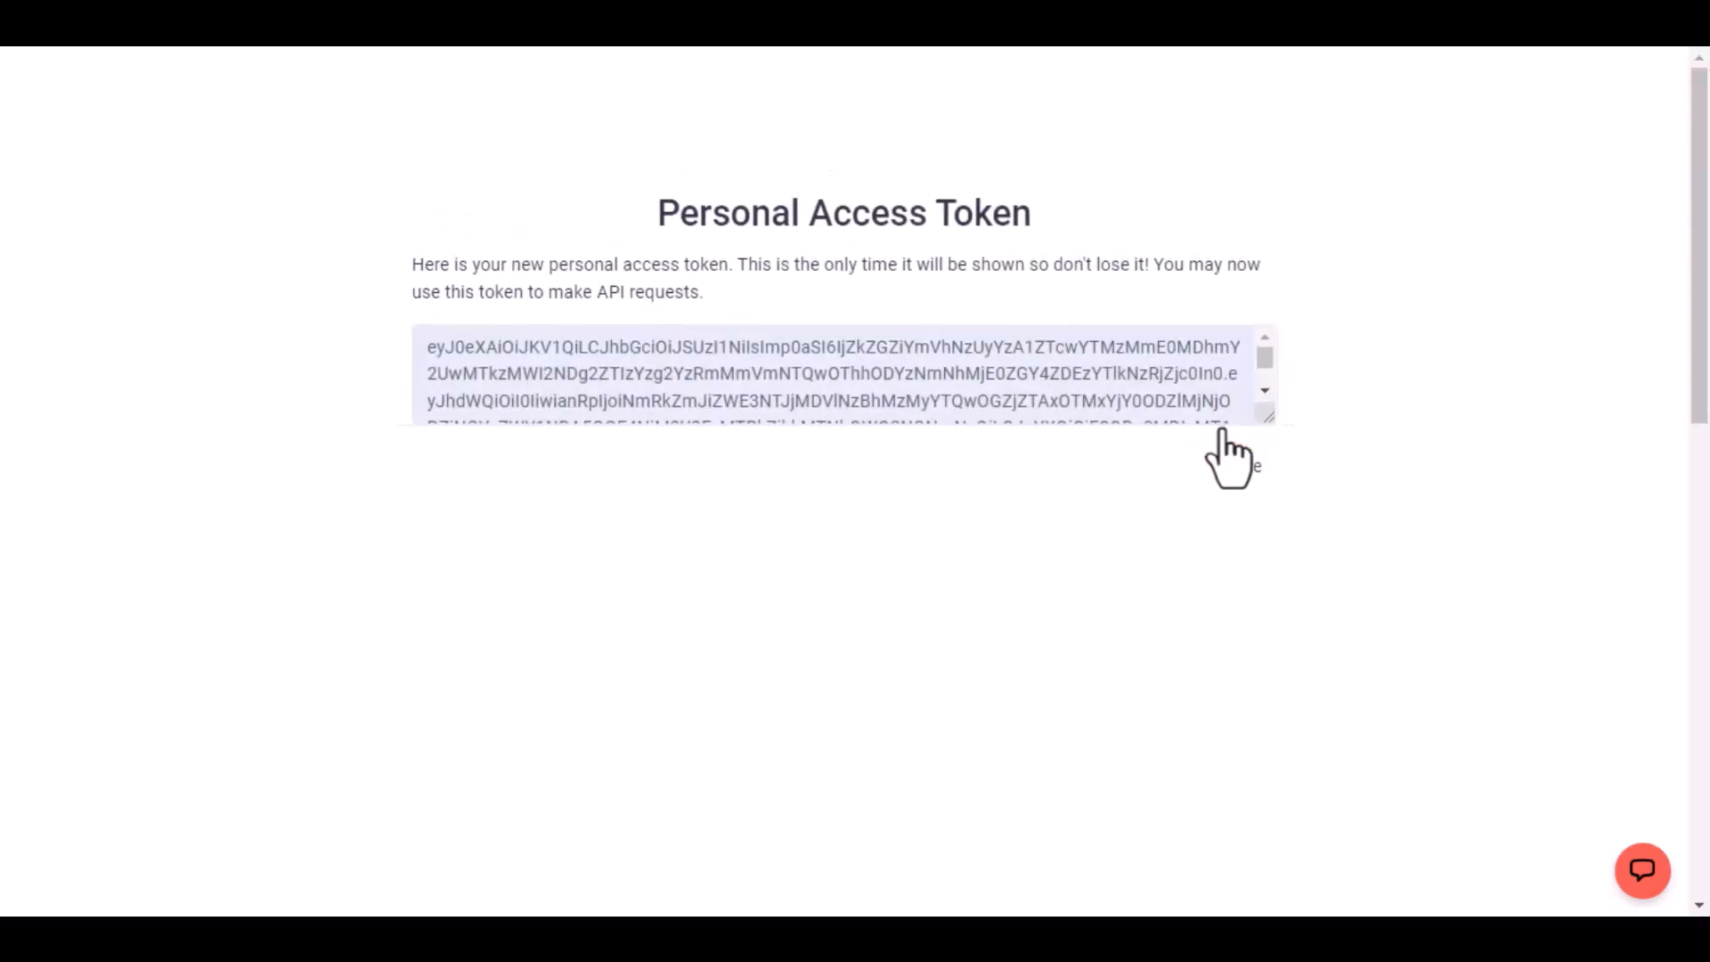
Copy the new personal access token, paste it into the Access Token field and authorize the connection.
left_click(1017, 392)
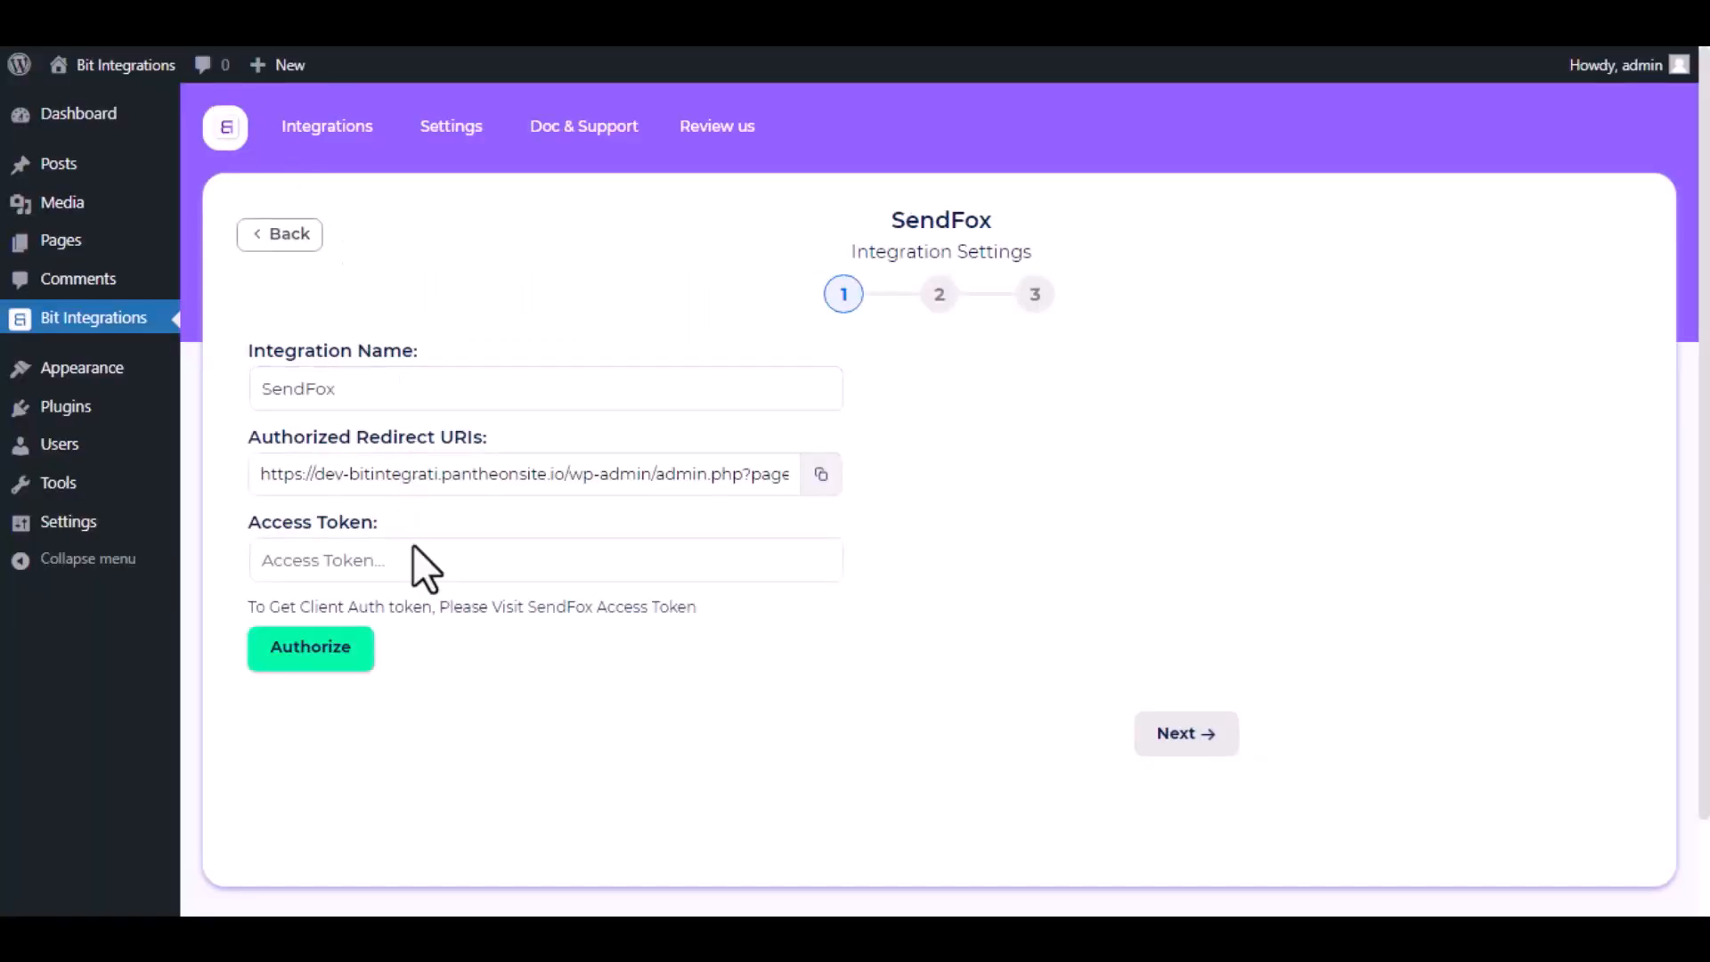
left_click(424, 561)
key("ctrl+v")
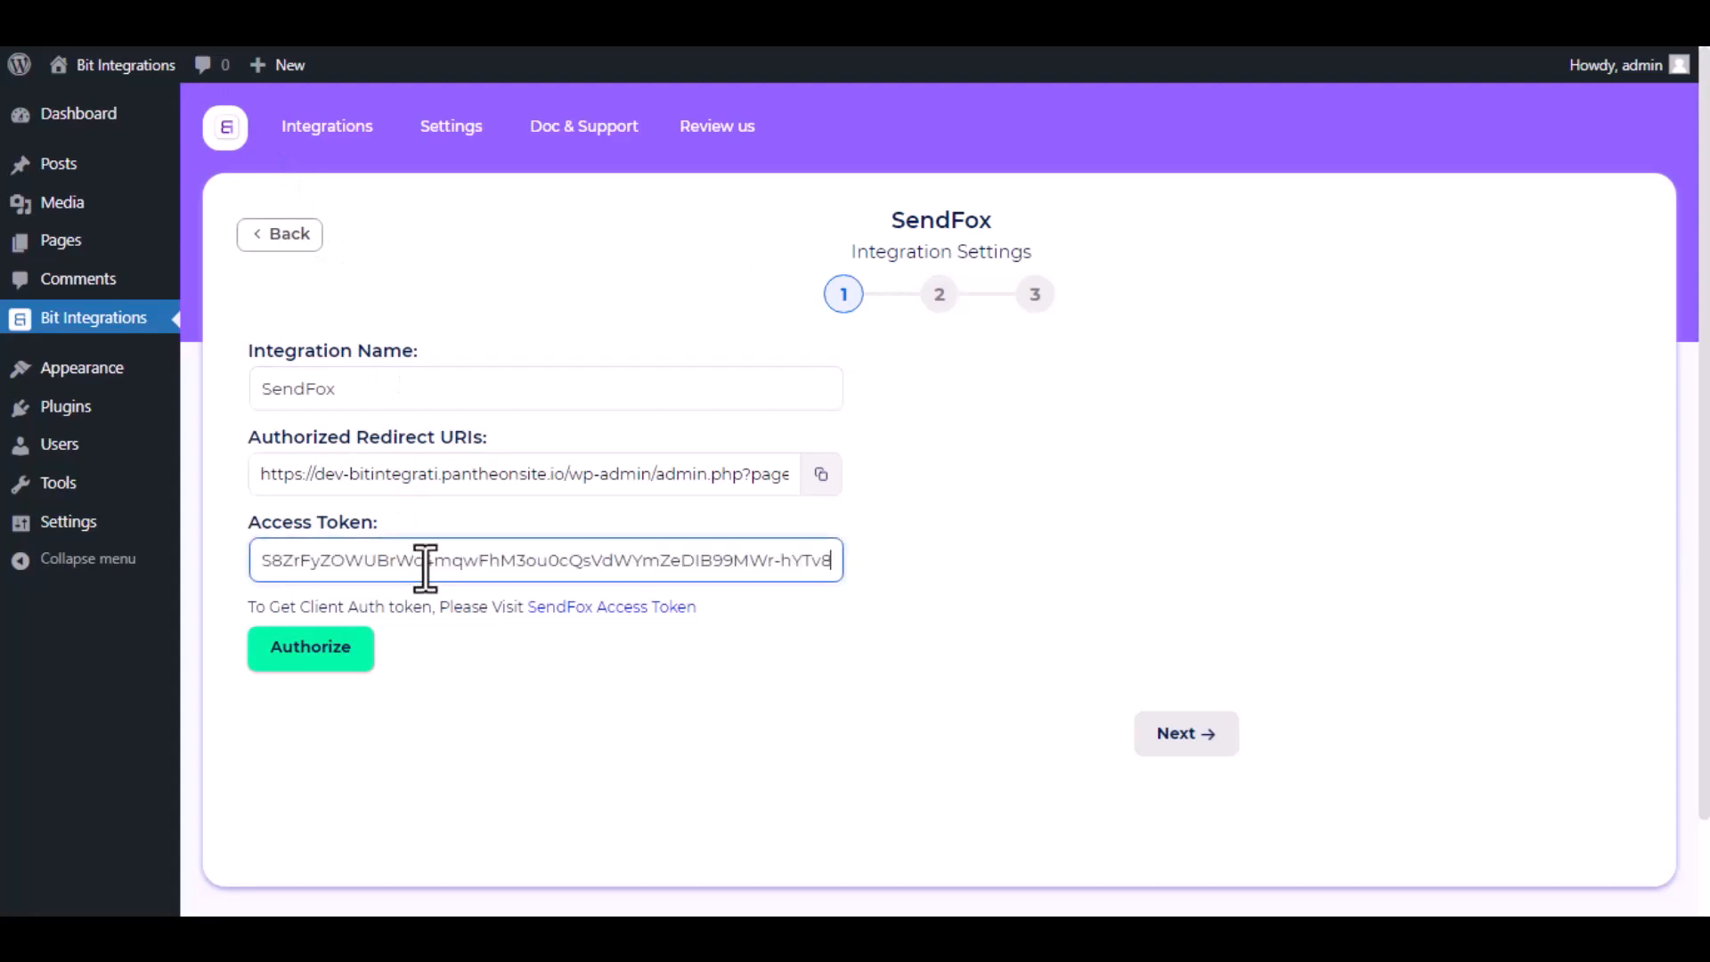
left_click(329, 672)
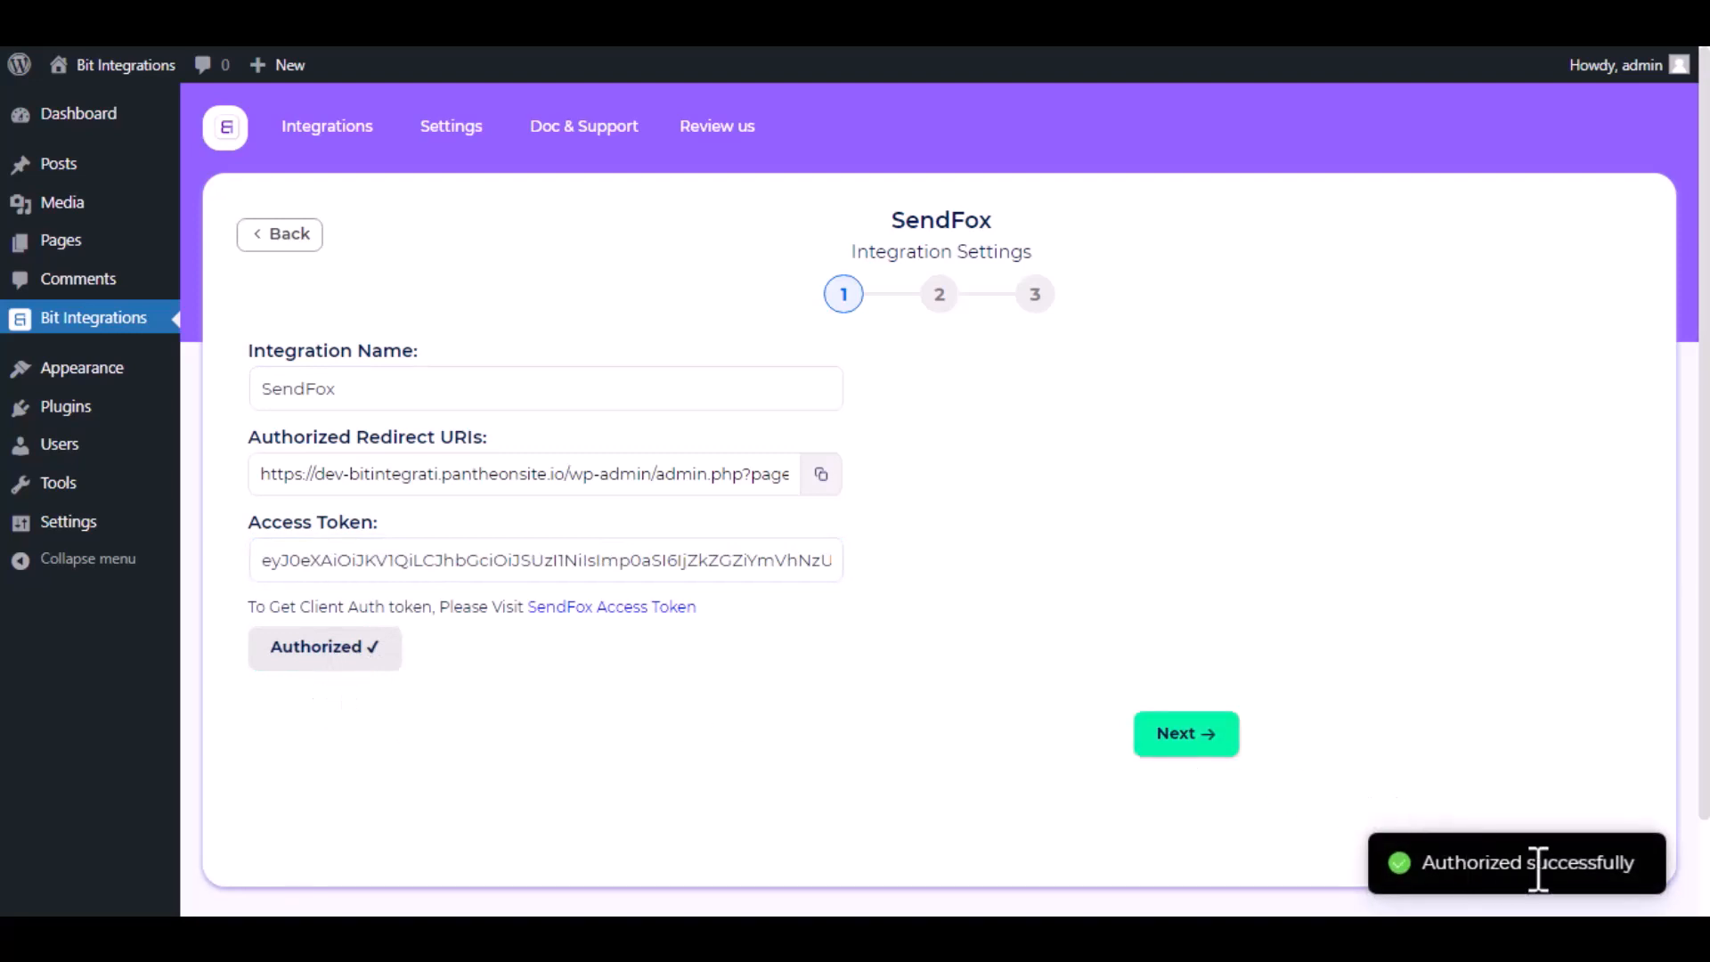
Proceed to the next stage and choose Create Contact as the action with the Bit list.
left_click(1191, 734)
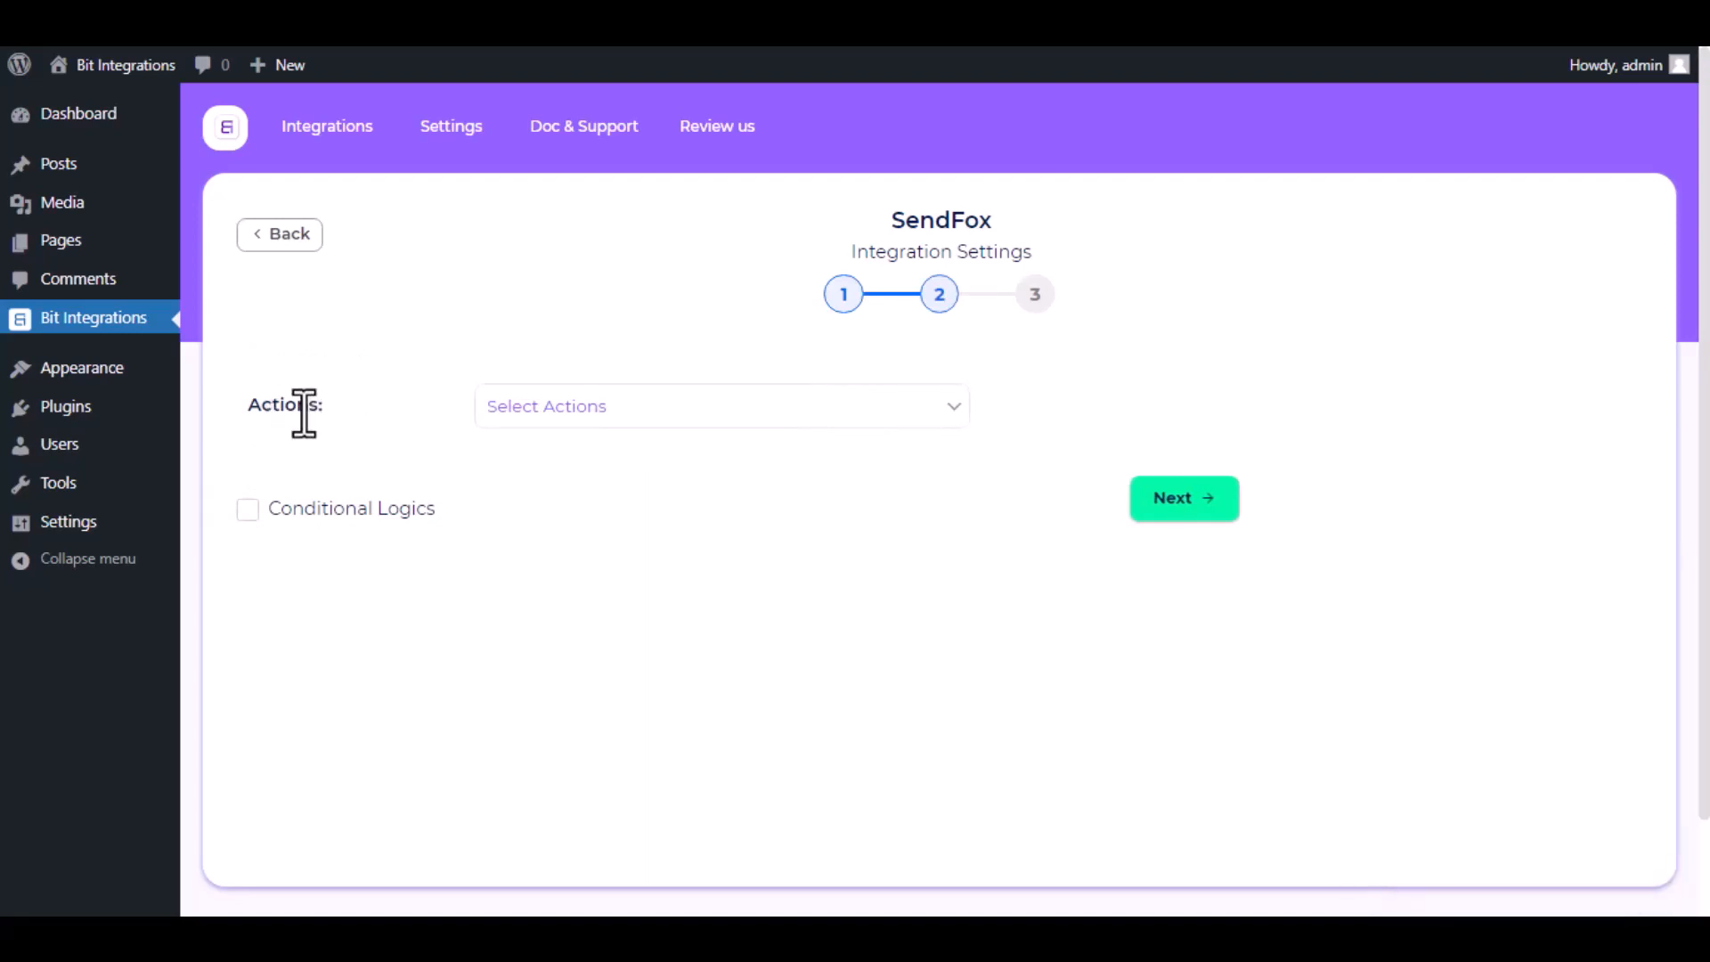
left_click(622, 416)
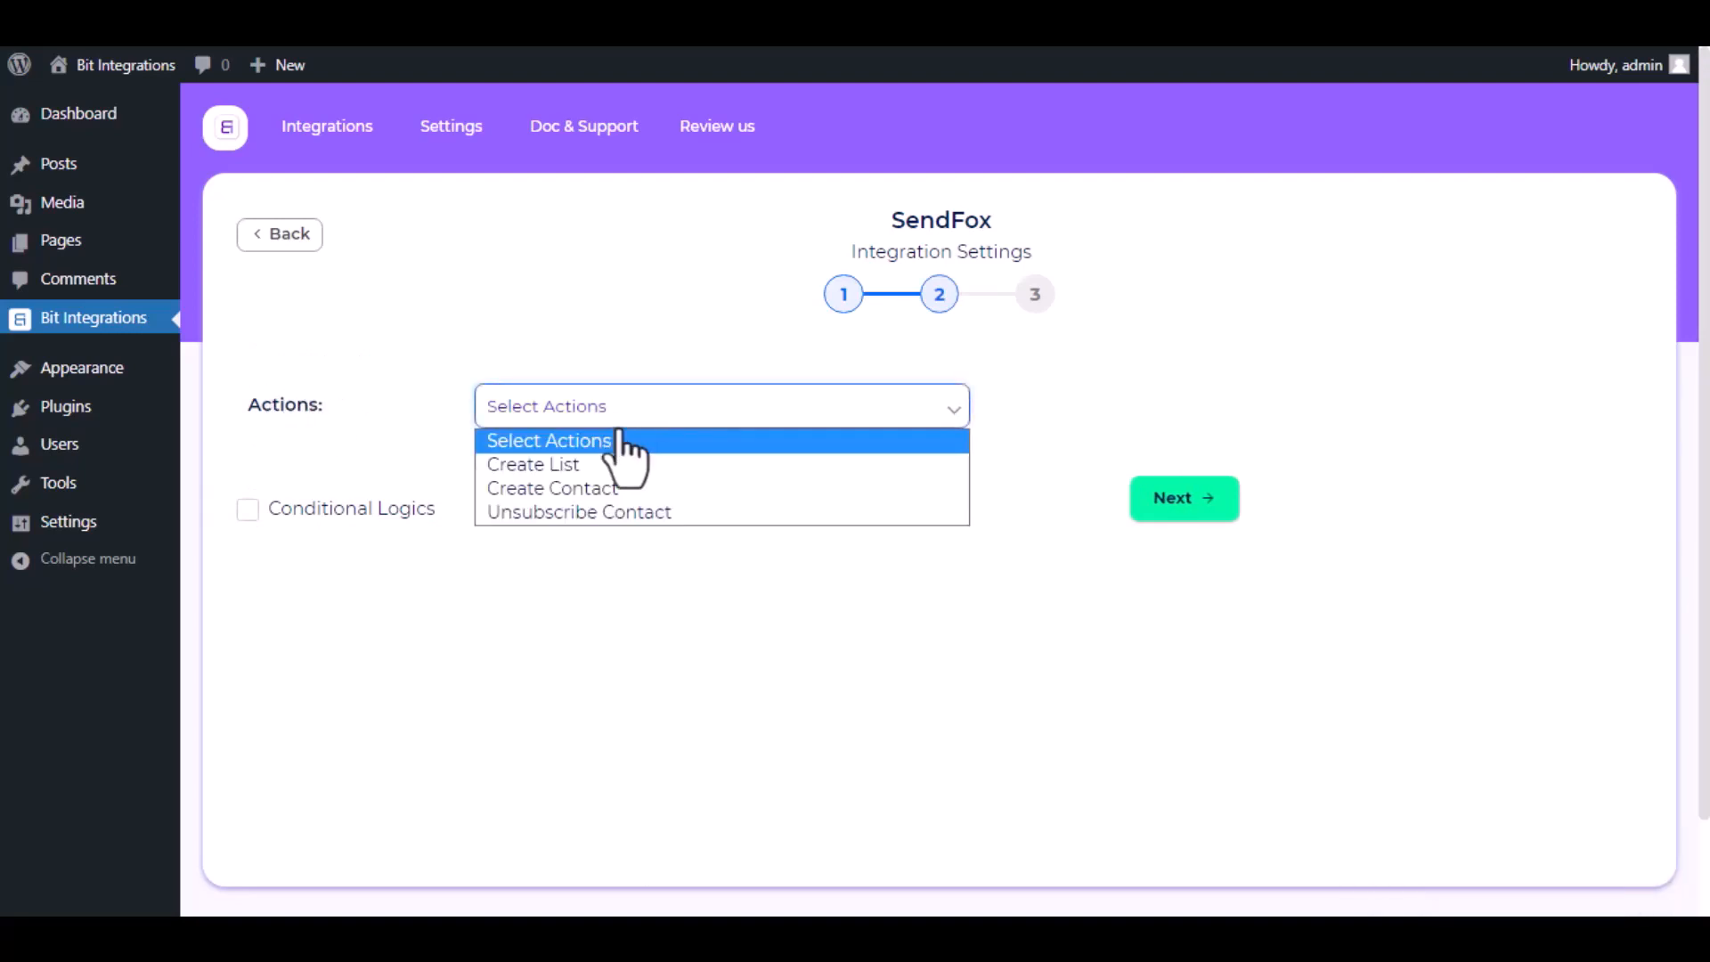
left_click(584, 488)
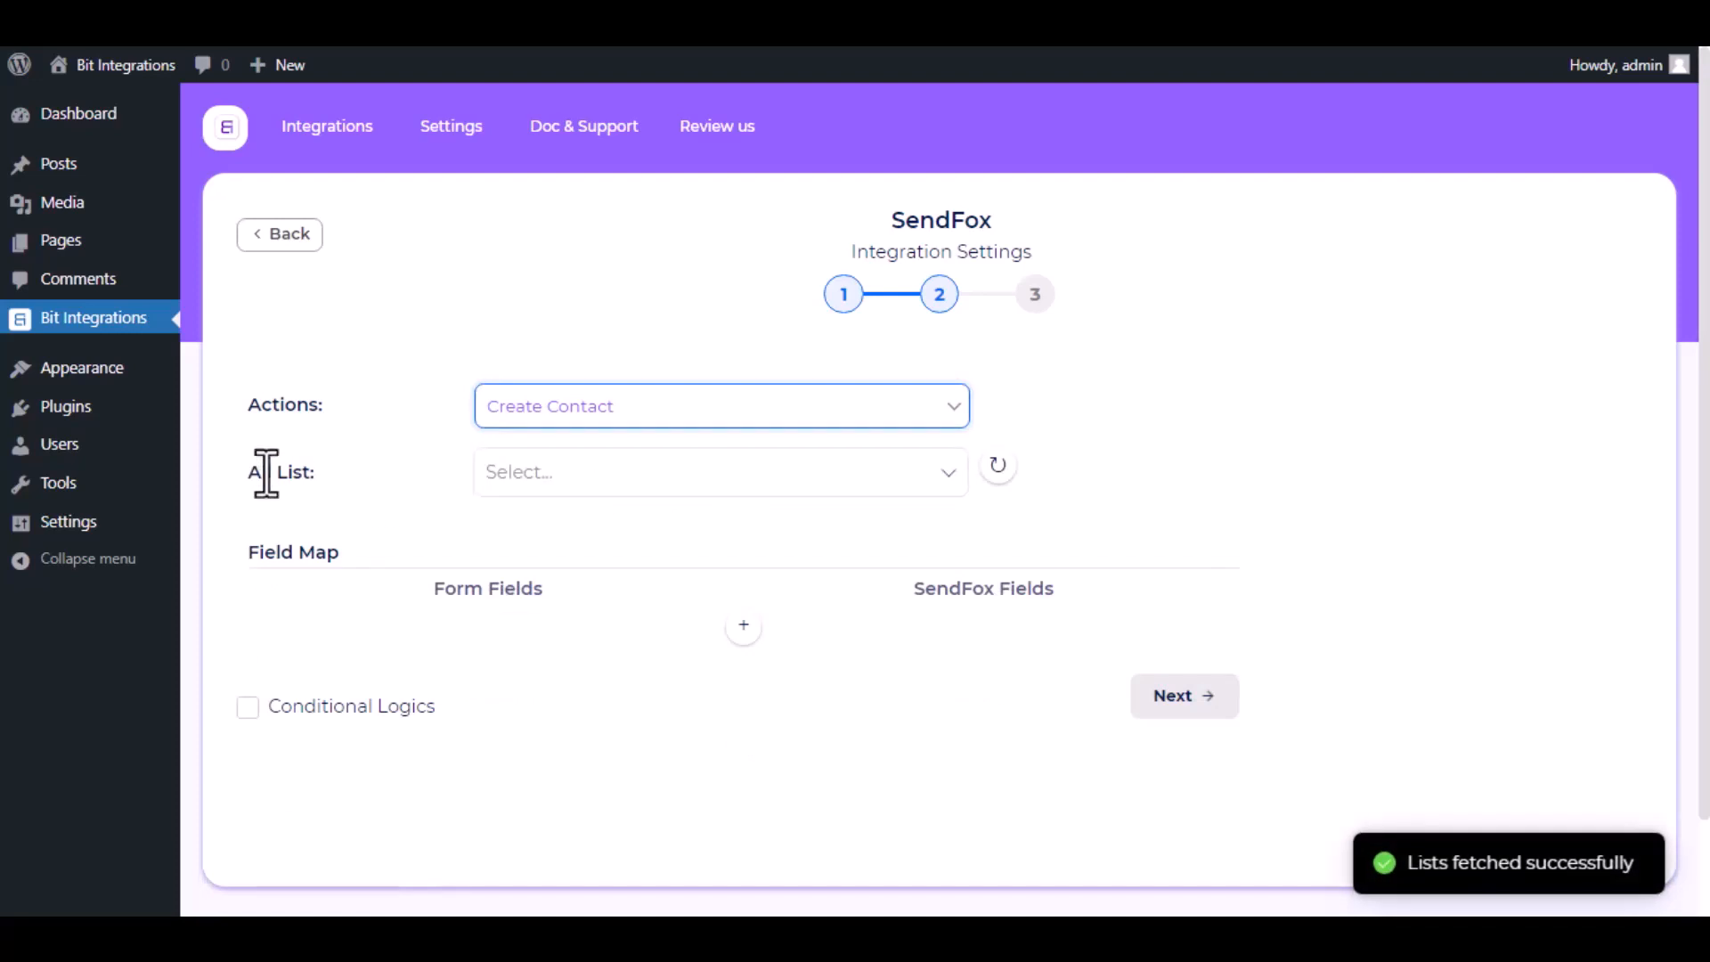
left_click(557, 471)
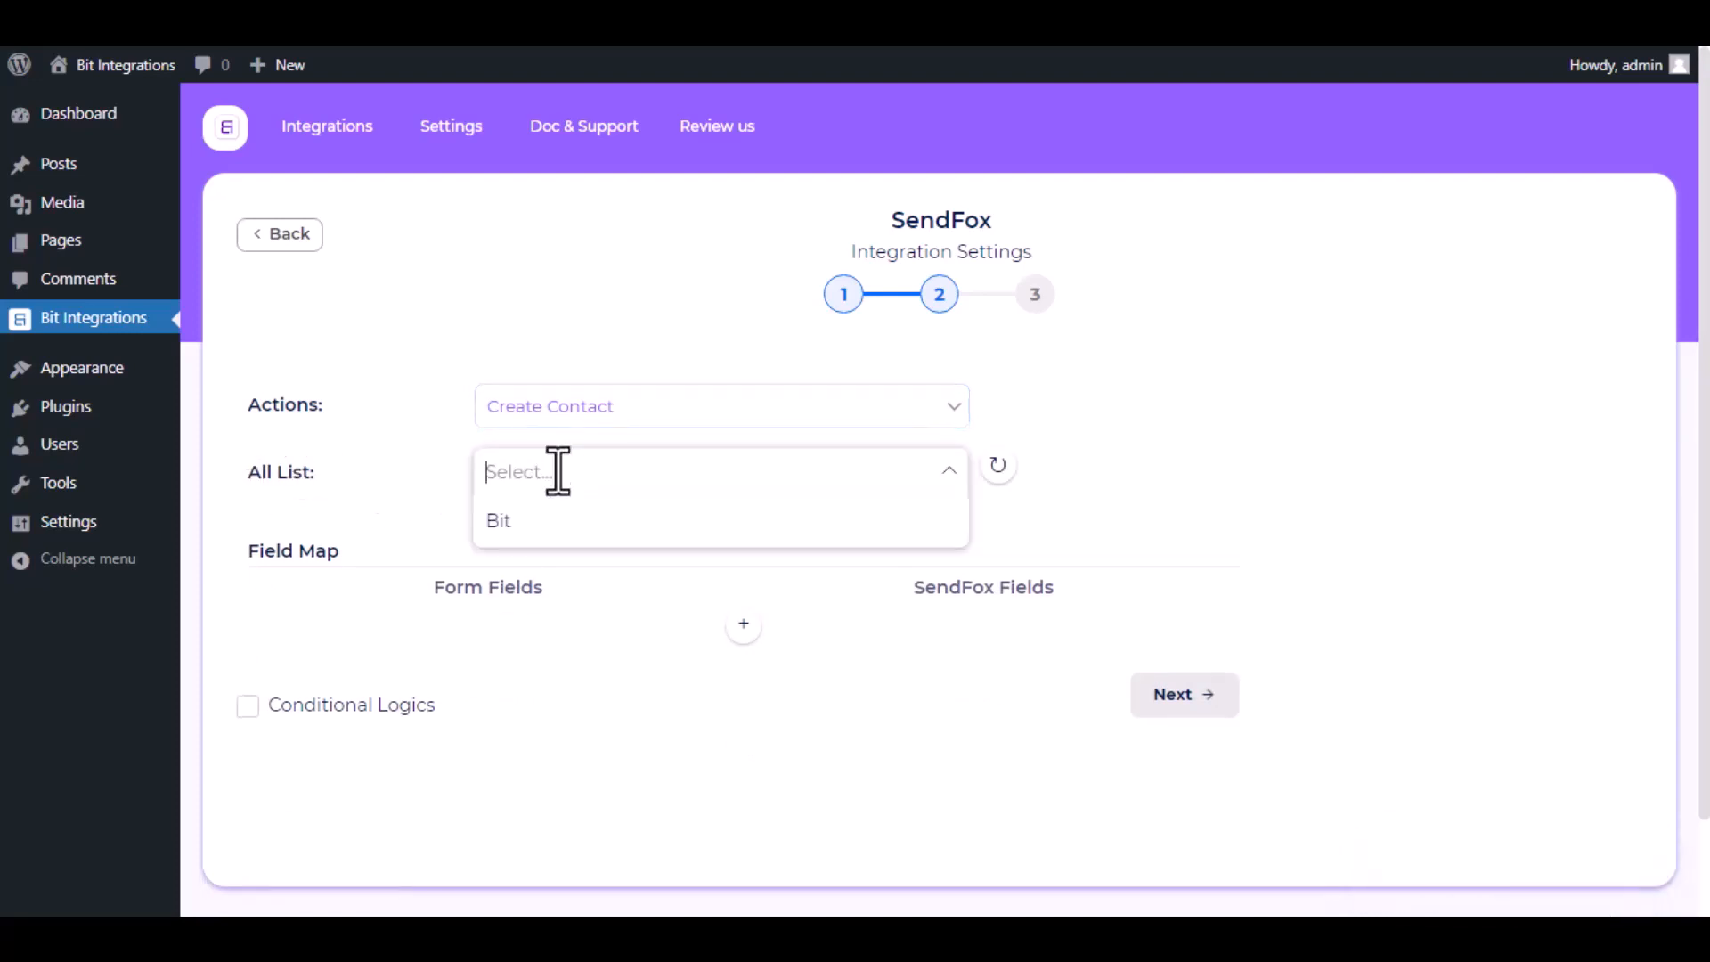
left_click(552, 525)
left_click(433, 527)
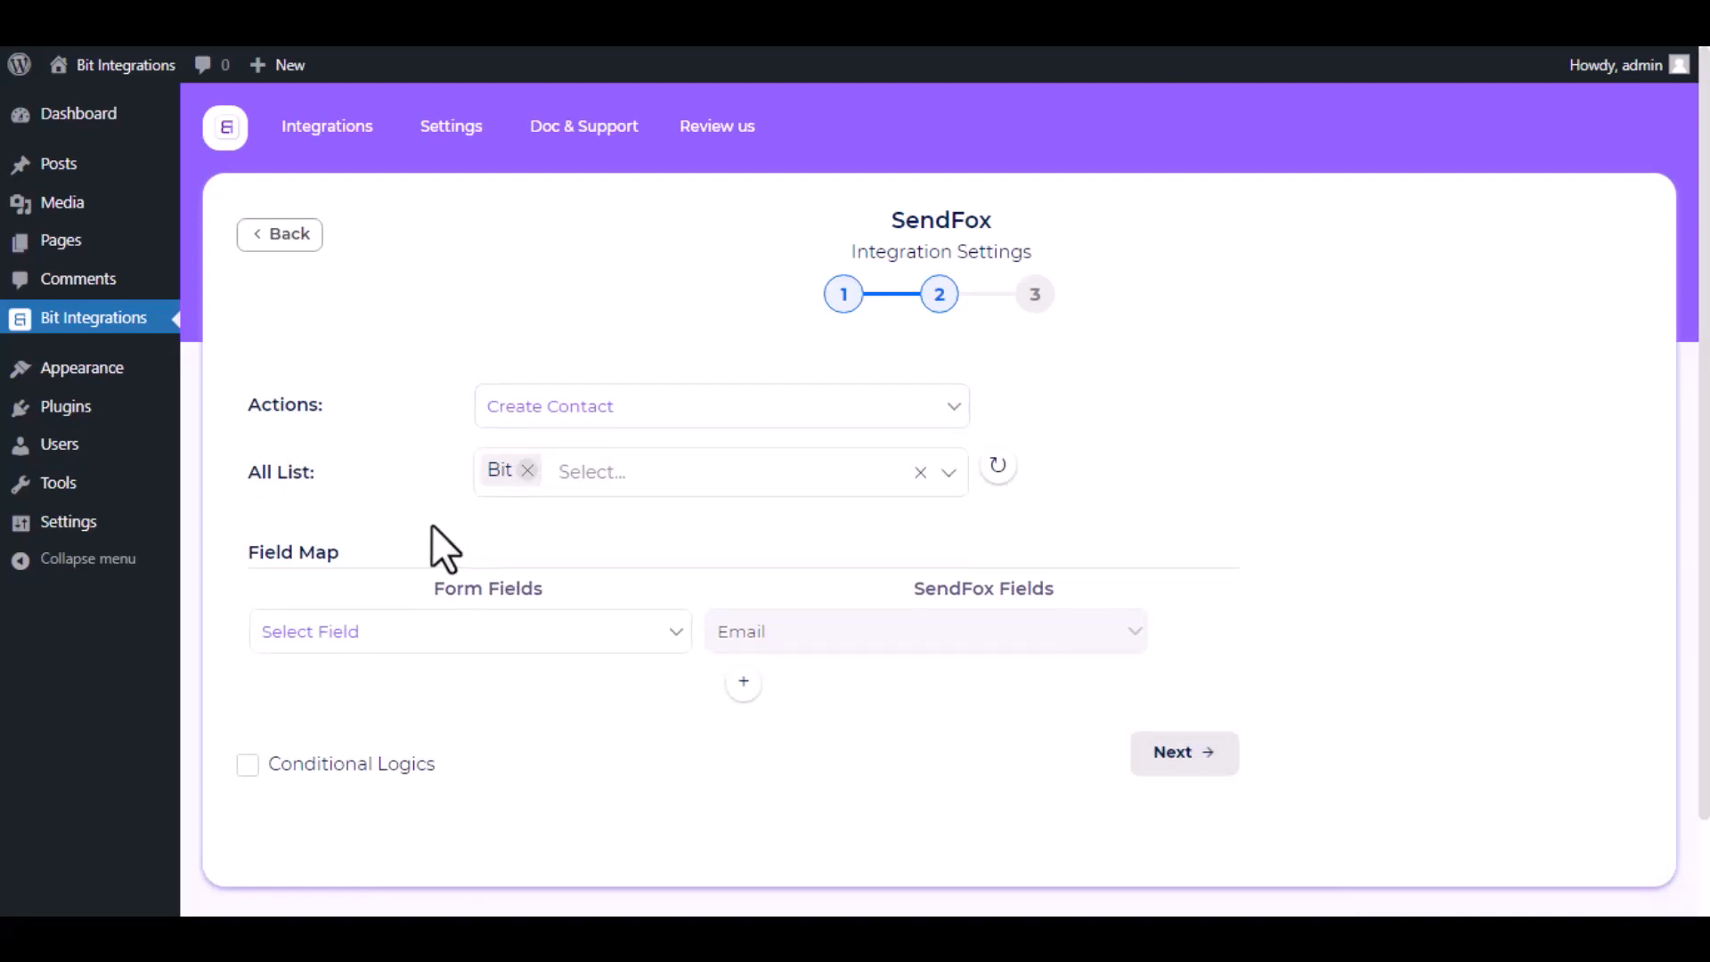
Map the form's Email, First Name and Last Name fields to the matching SendFox fields.
scroll(431, 526, "down", 1)
left_click(431, 526)
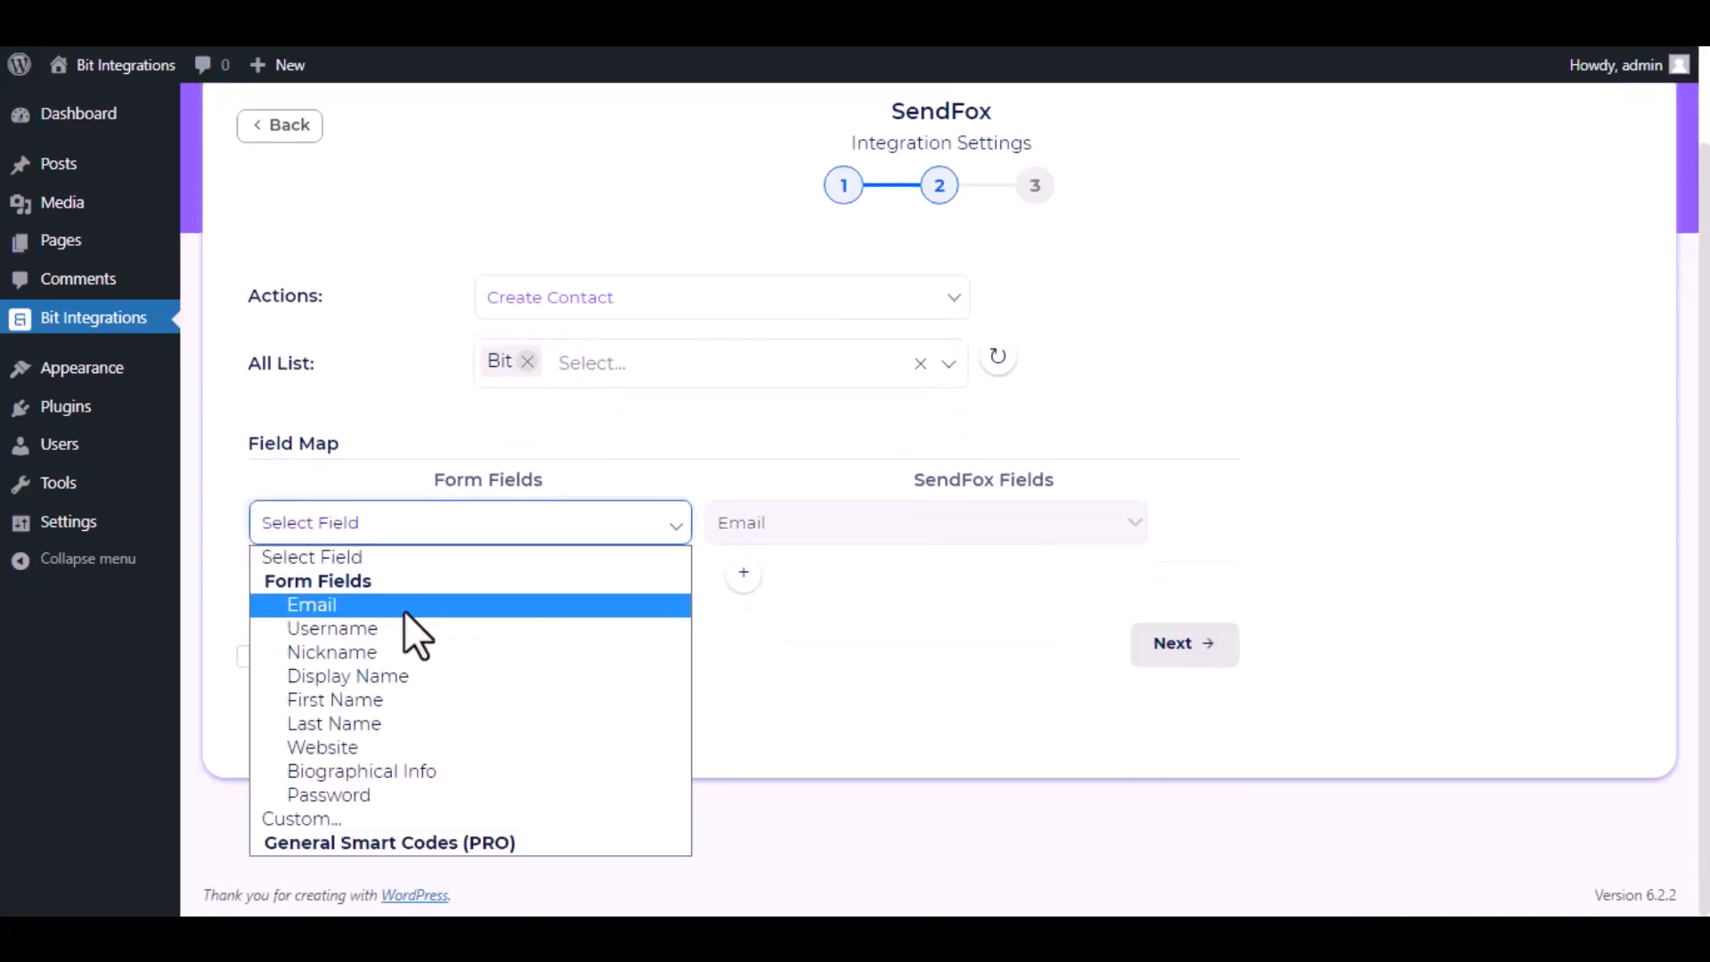
left_click(404, 605)
left_click(743, 573)
left_click(812, 581)
left_click(812, 634)
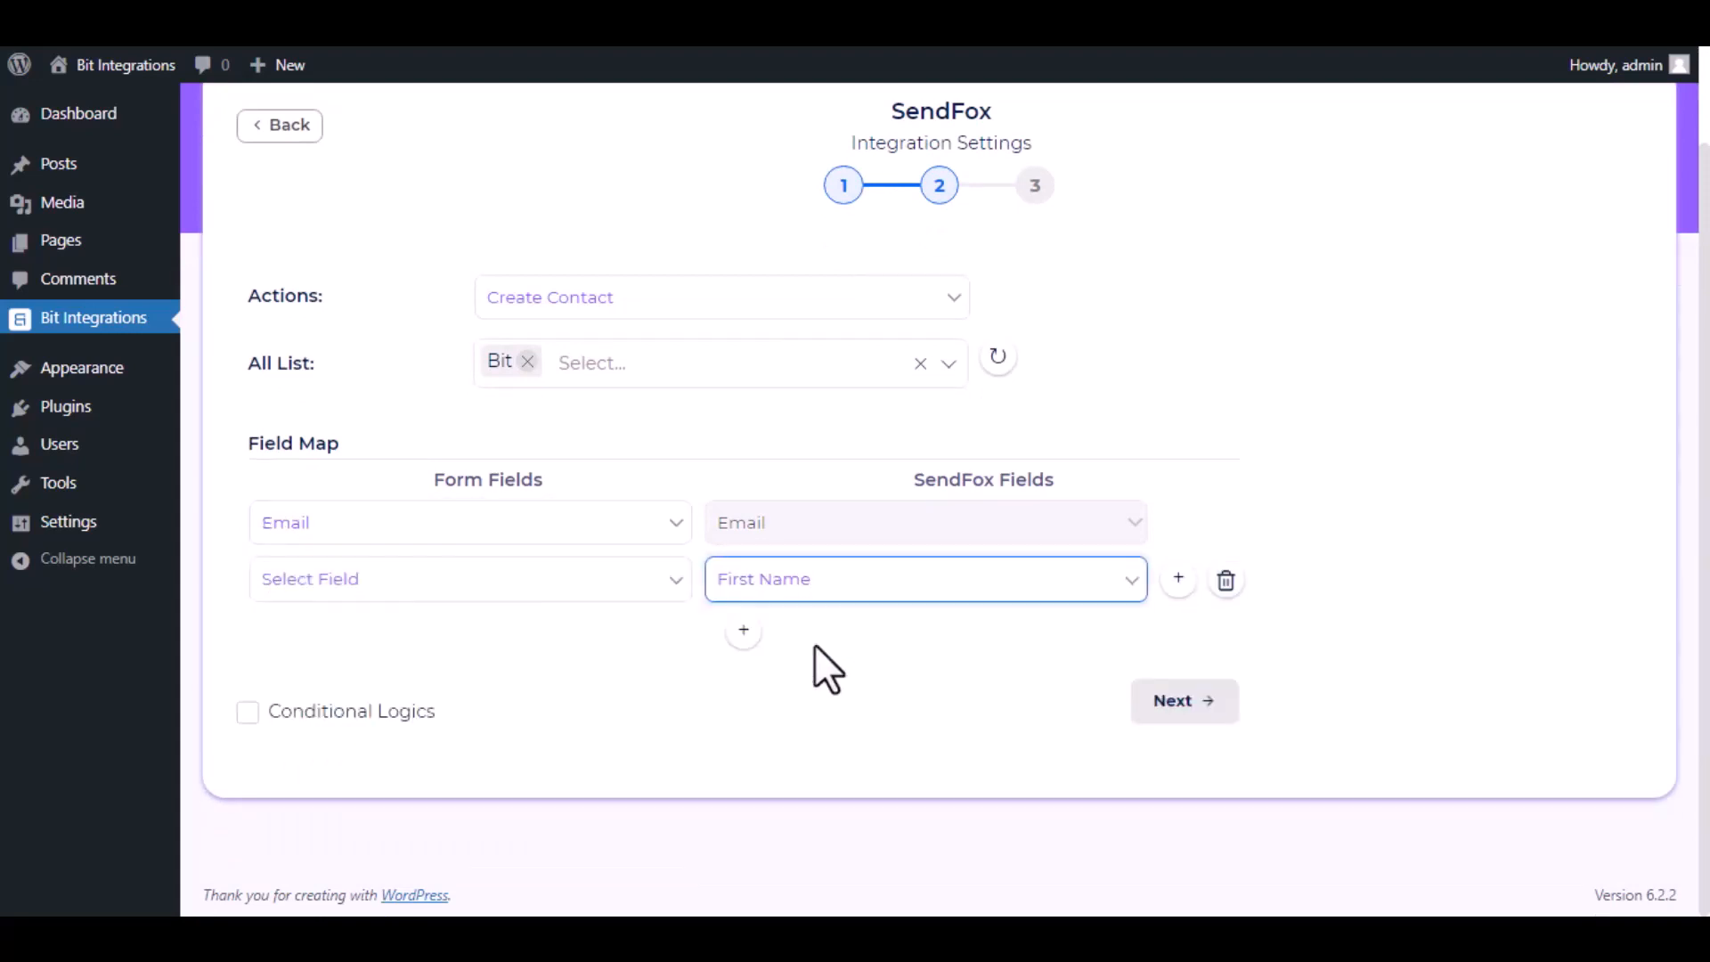
left_click(445, 581)
left_click(394, 756)
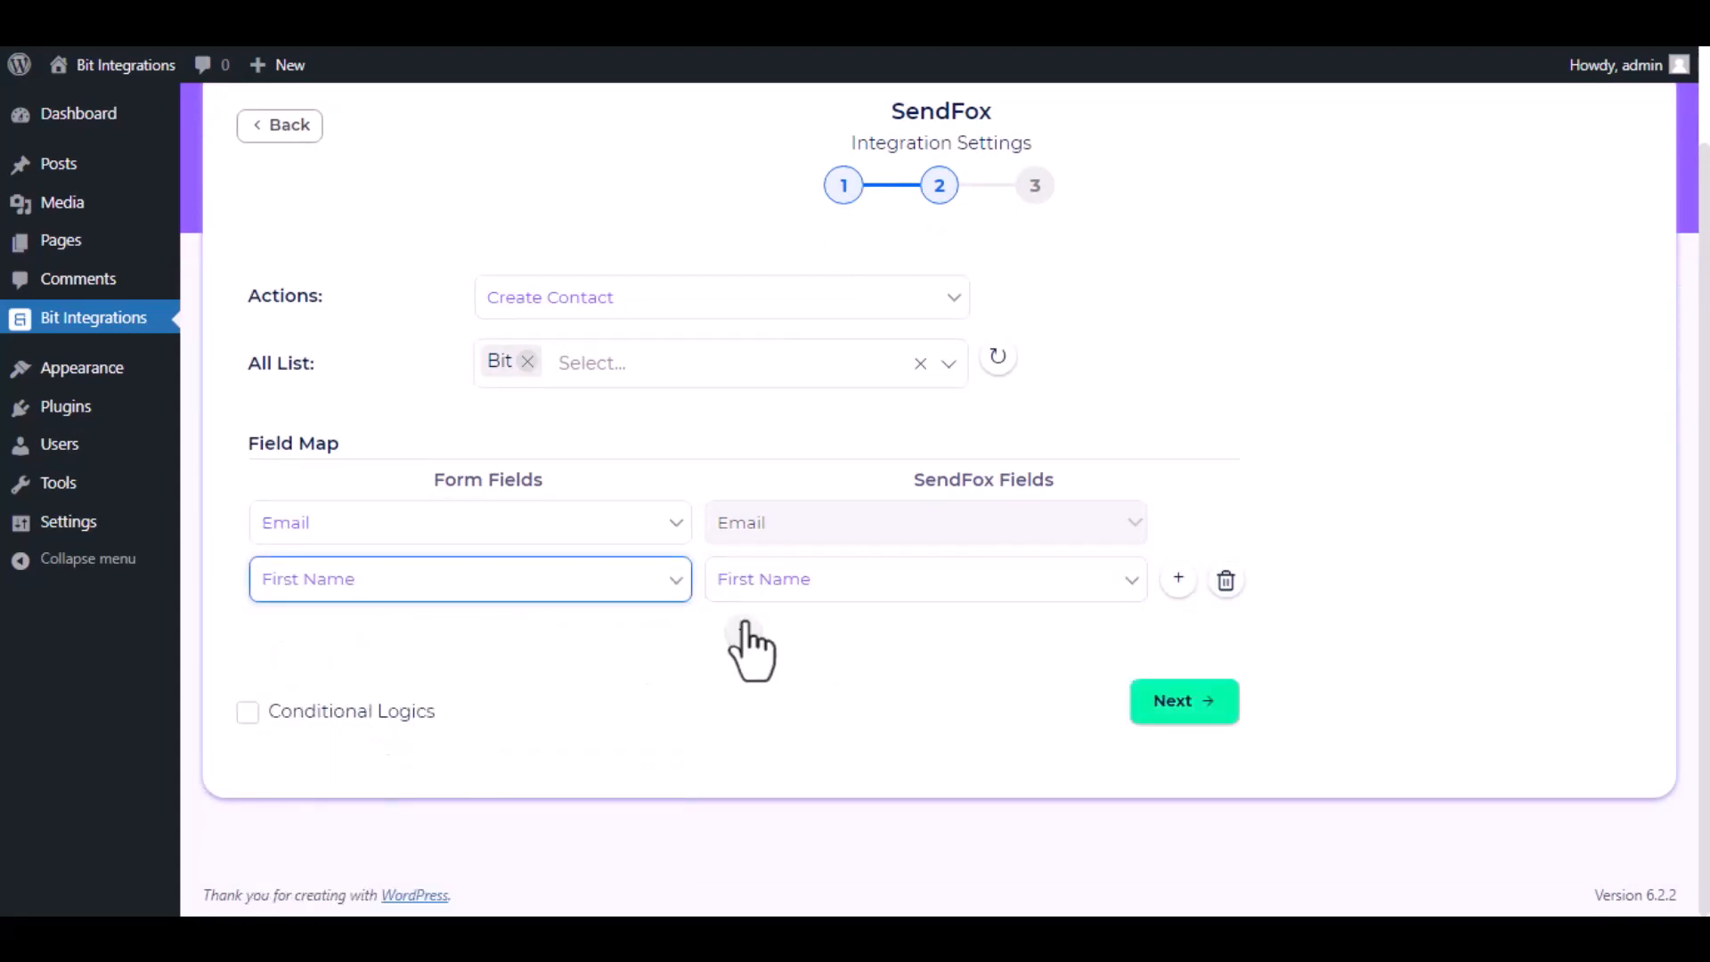
left_click(743, 634)
left_click(828, 638)
left_click(810, 713)
left_click(472, 638)
left_click(378, 485)
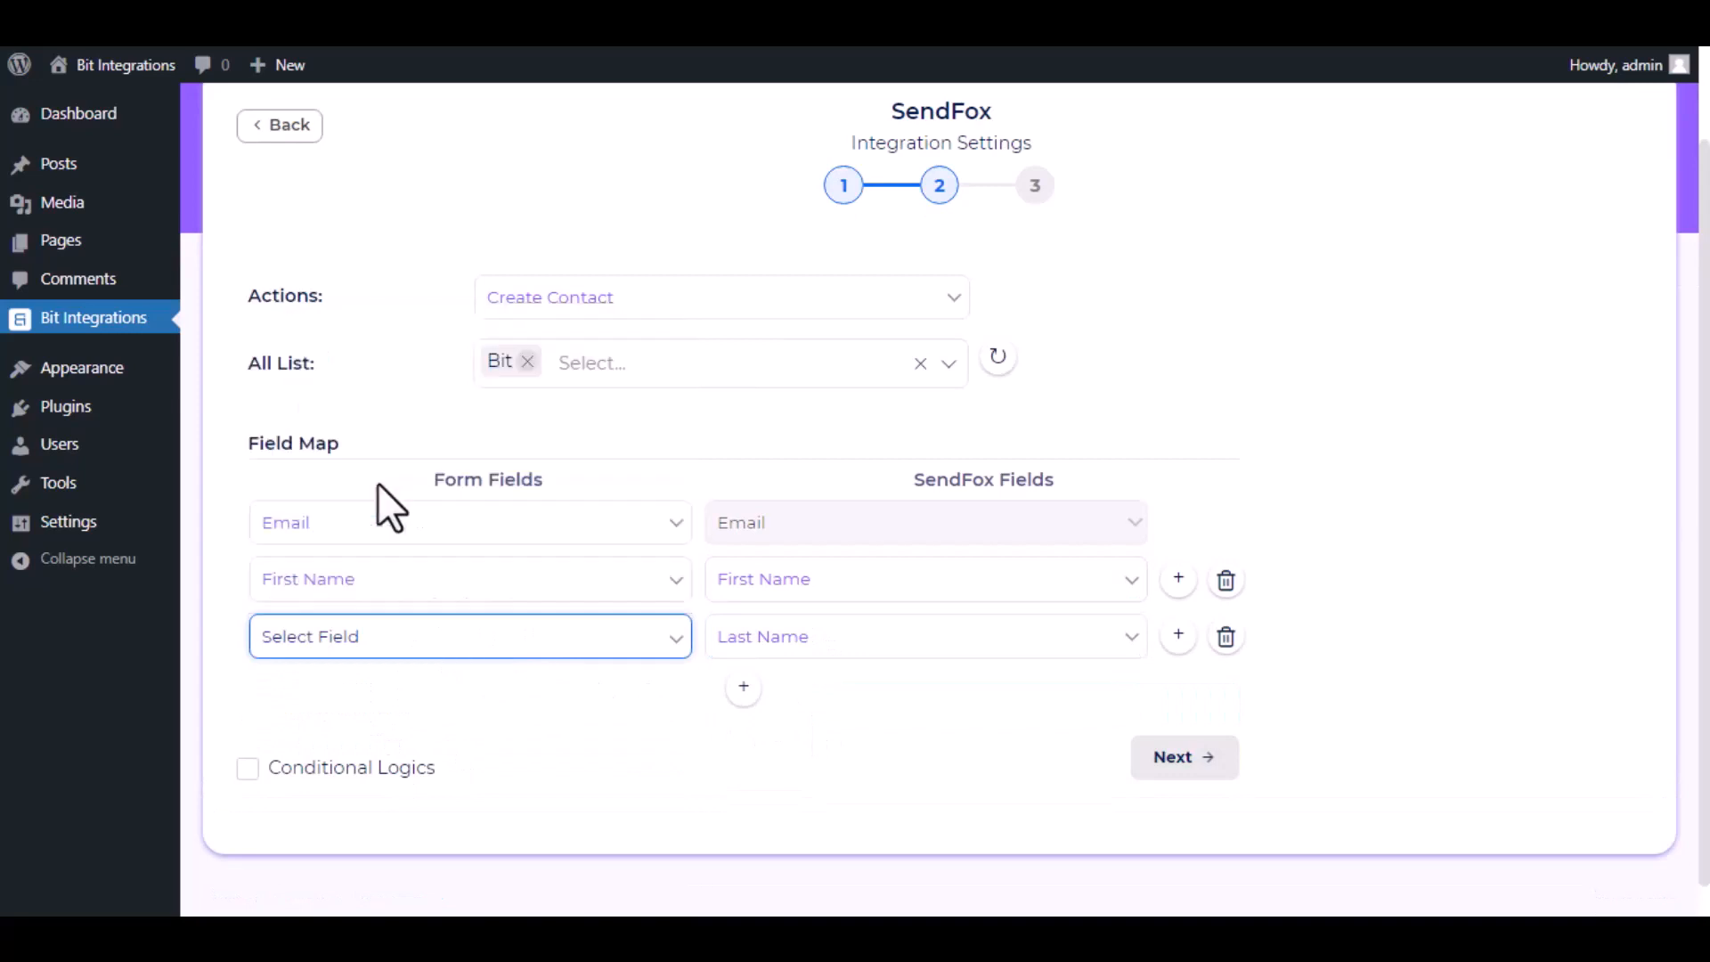
scroll(619, 706, "down", 1)
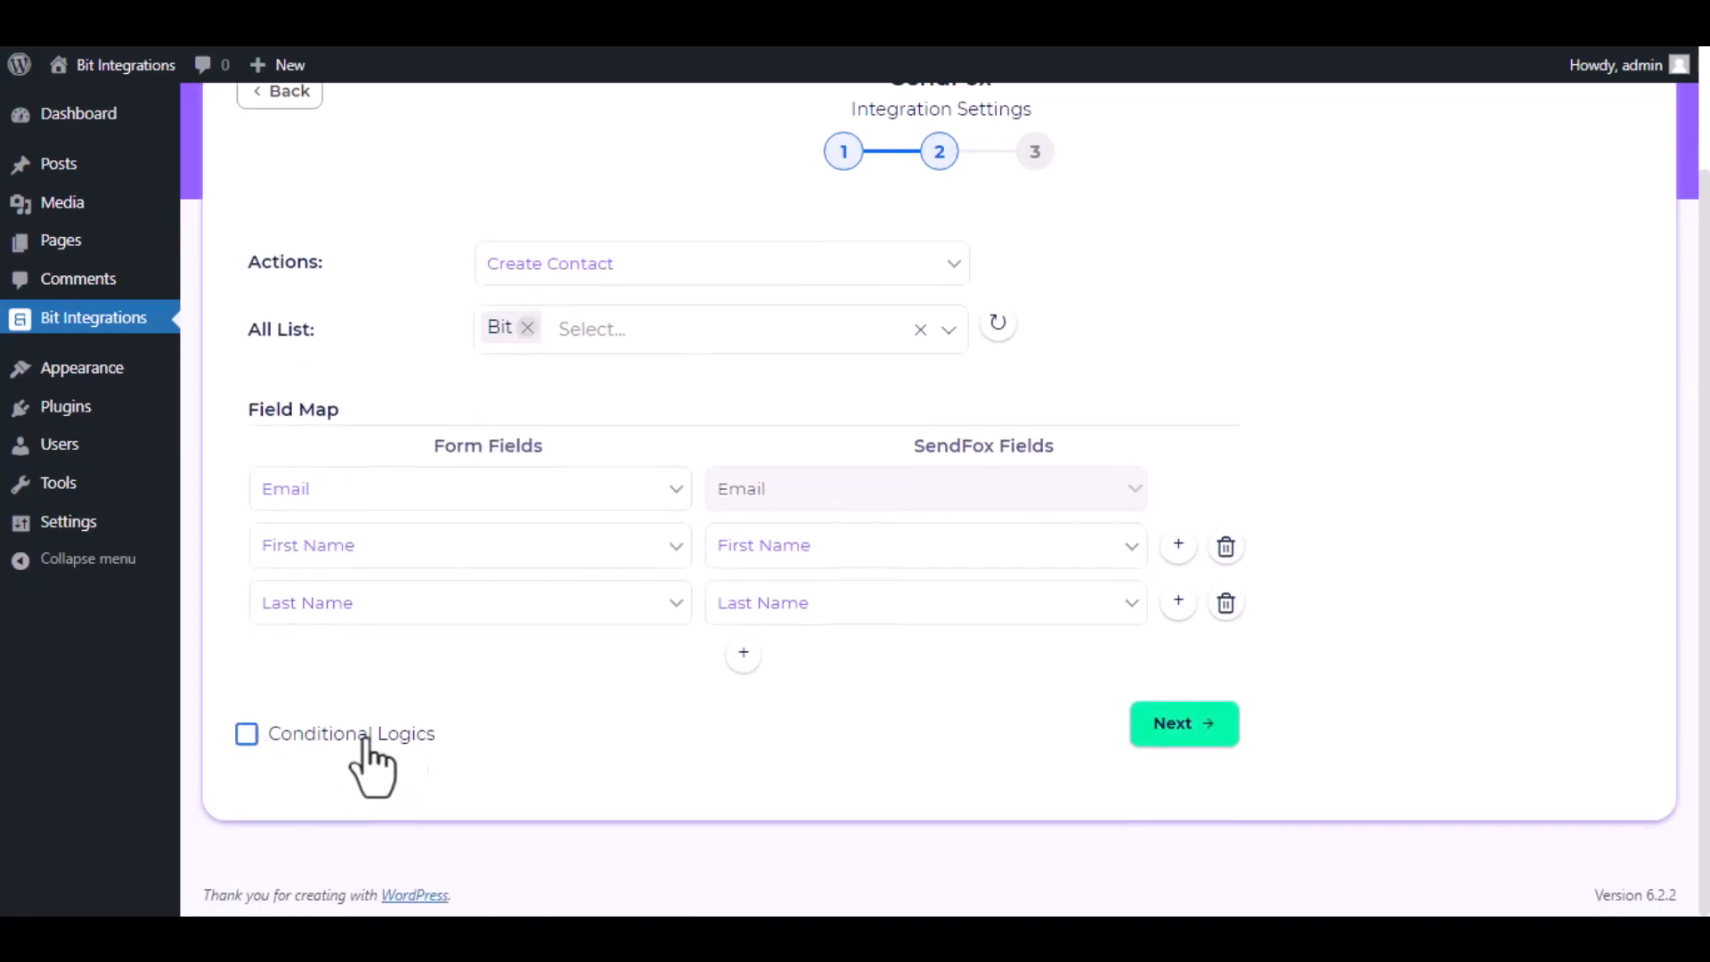
left_click(253, 738)
scroll(401, 736, "down", 3)
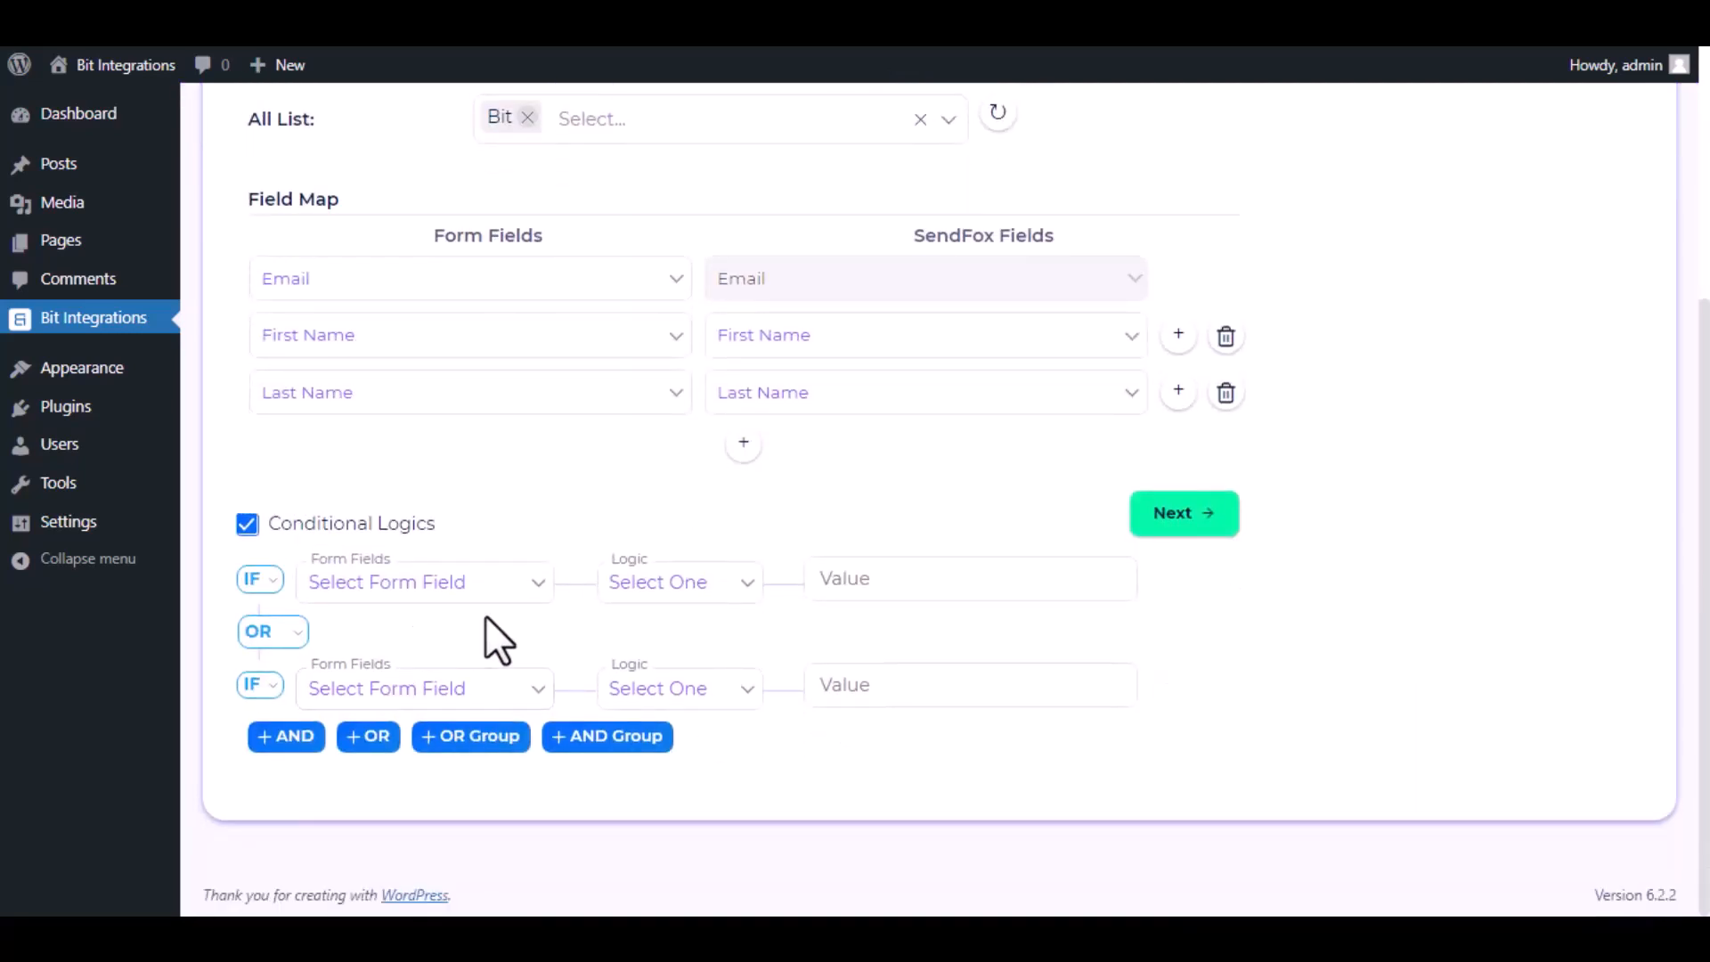
left_click(249, 527)
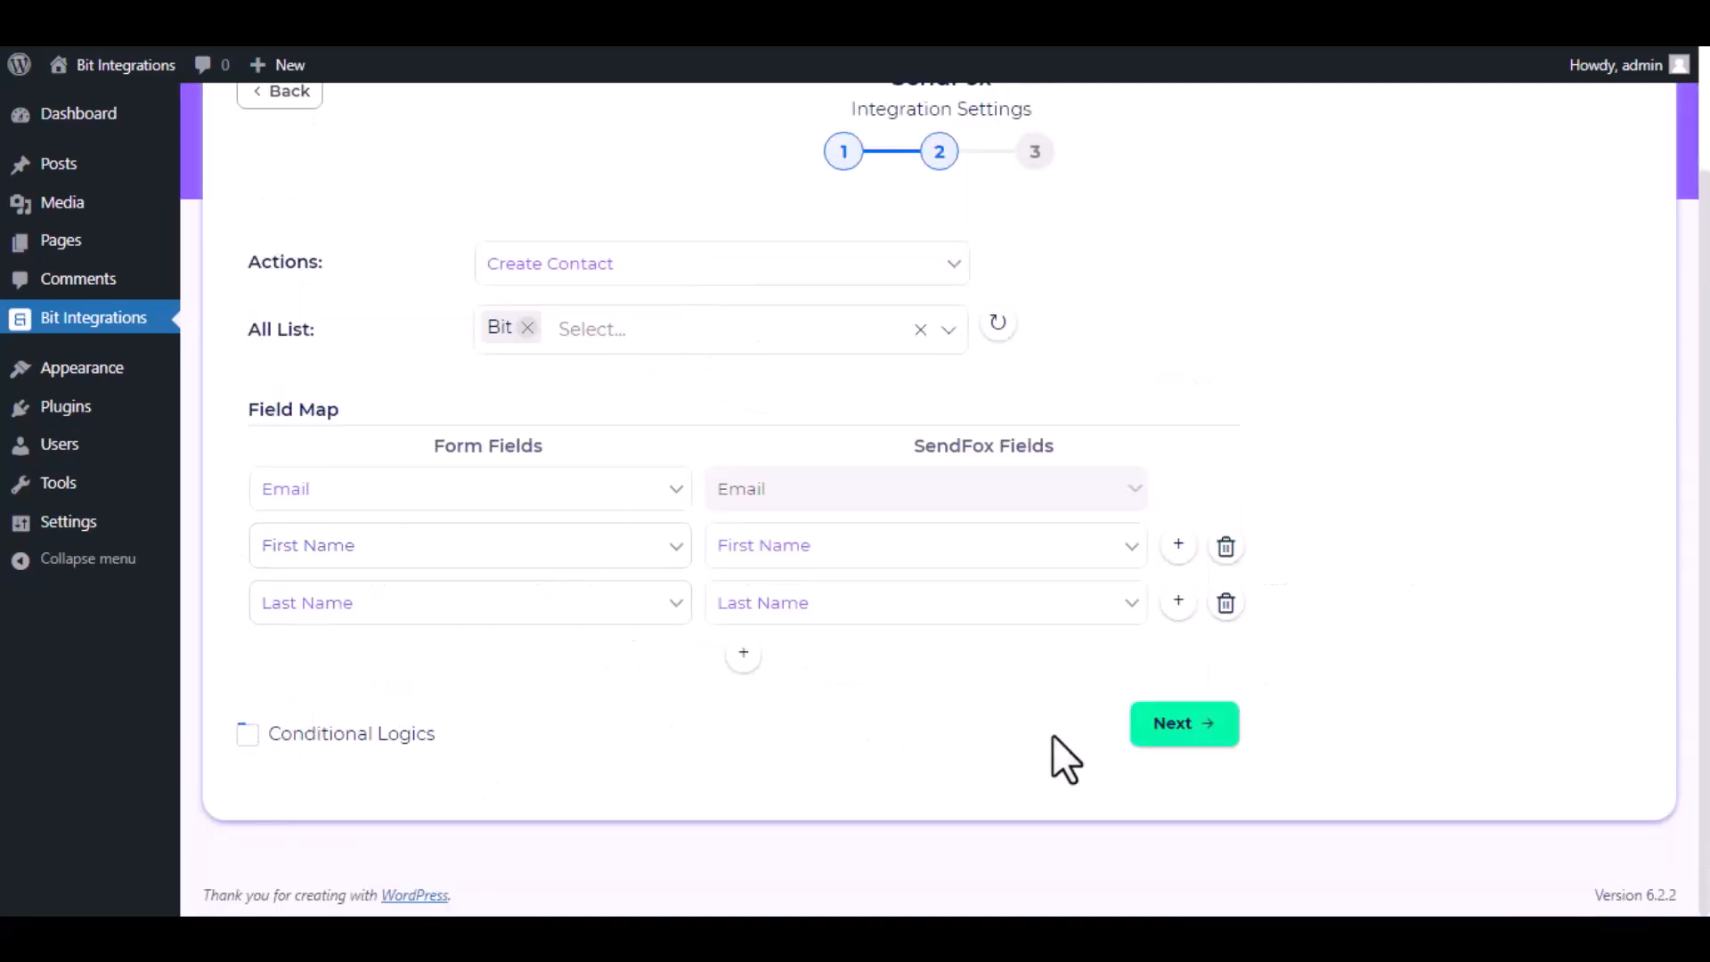
Continue to the final stage and finish and save the SendFox integration.
left_click(1187, 725)
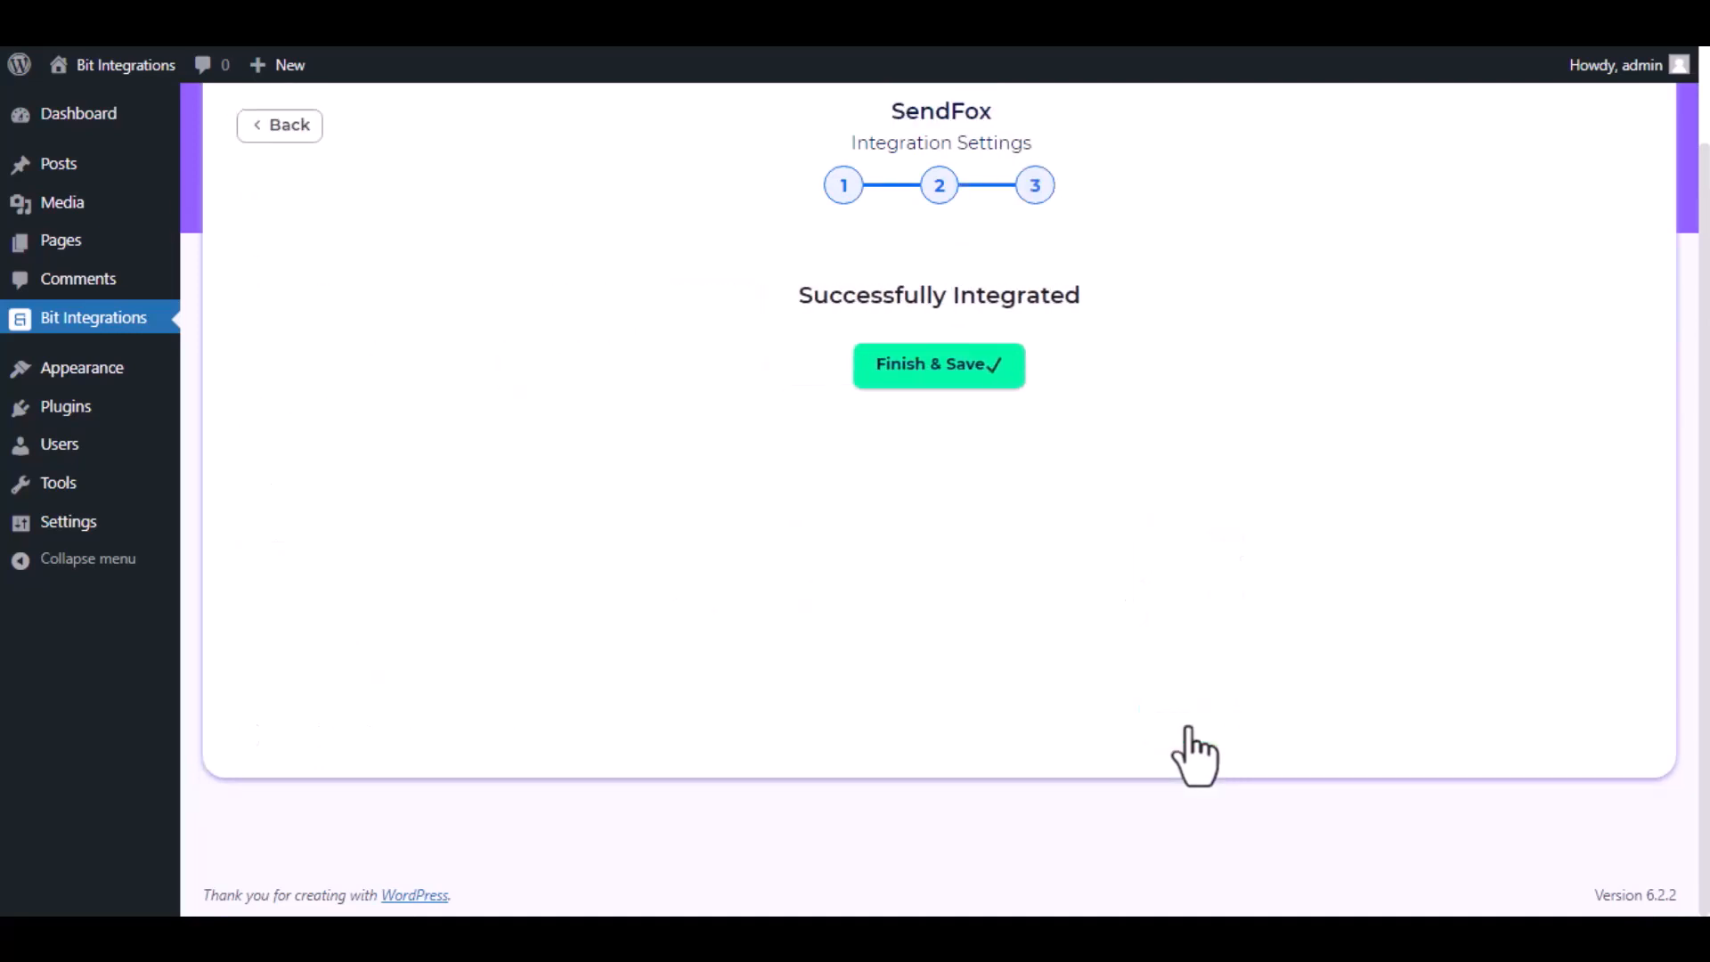
left_click(957, 370)
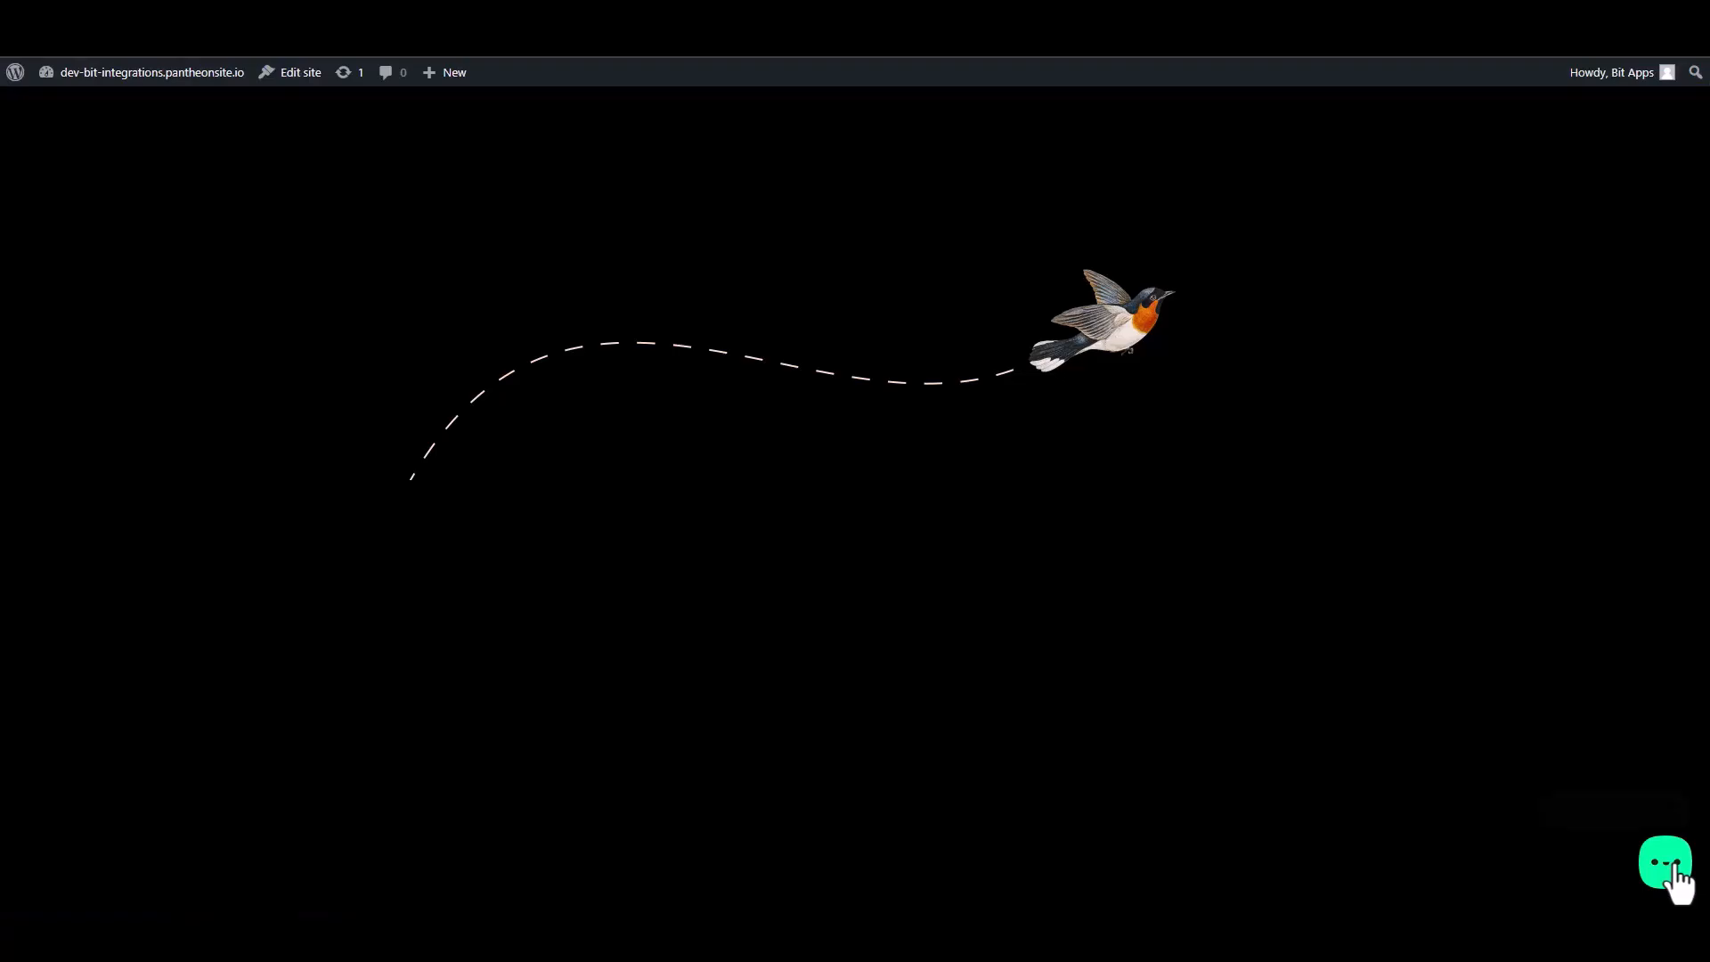
Open the Custom Form from the front-end widget and fill in first name Bit and last name Integrations.
left_click(1665, 868)
left_click(1629, 798)
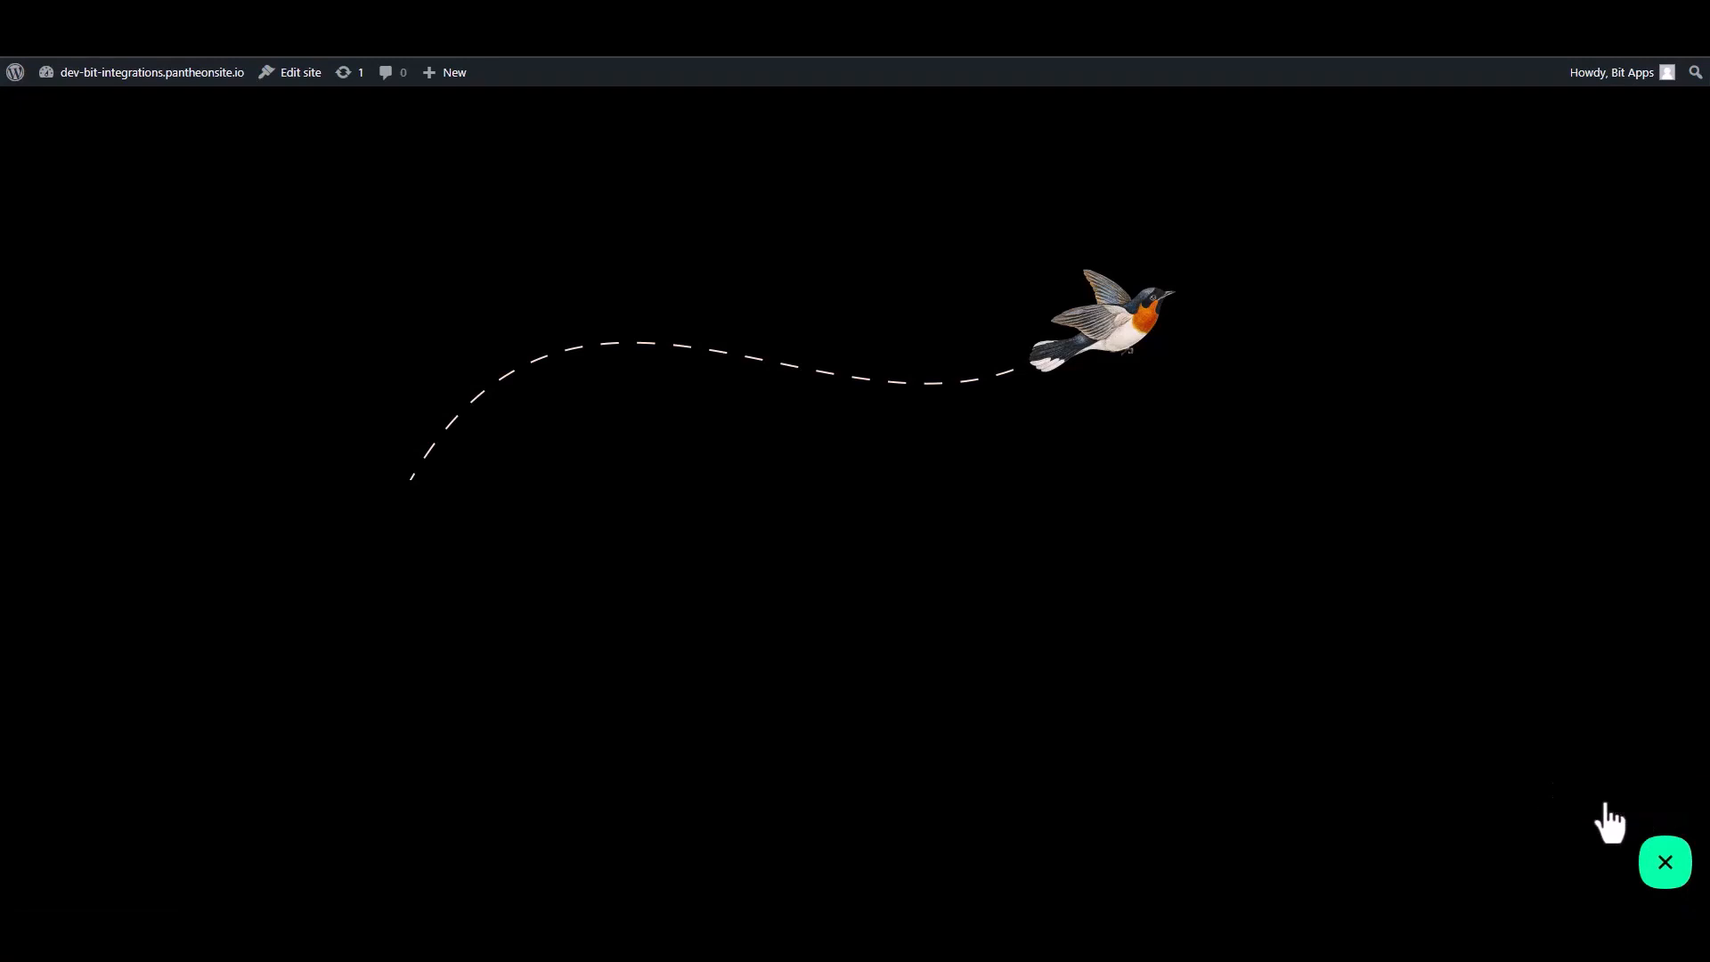
left_click(1515, 605)
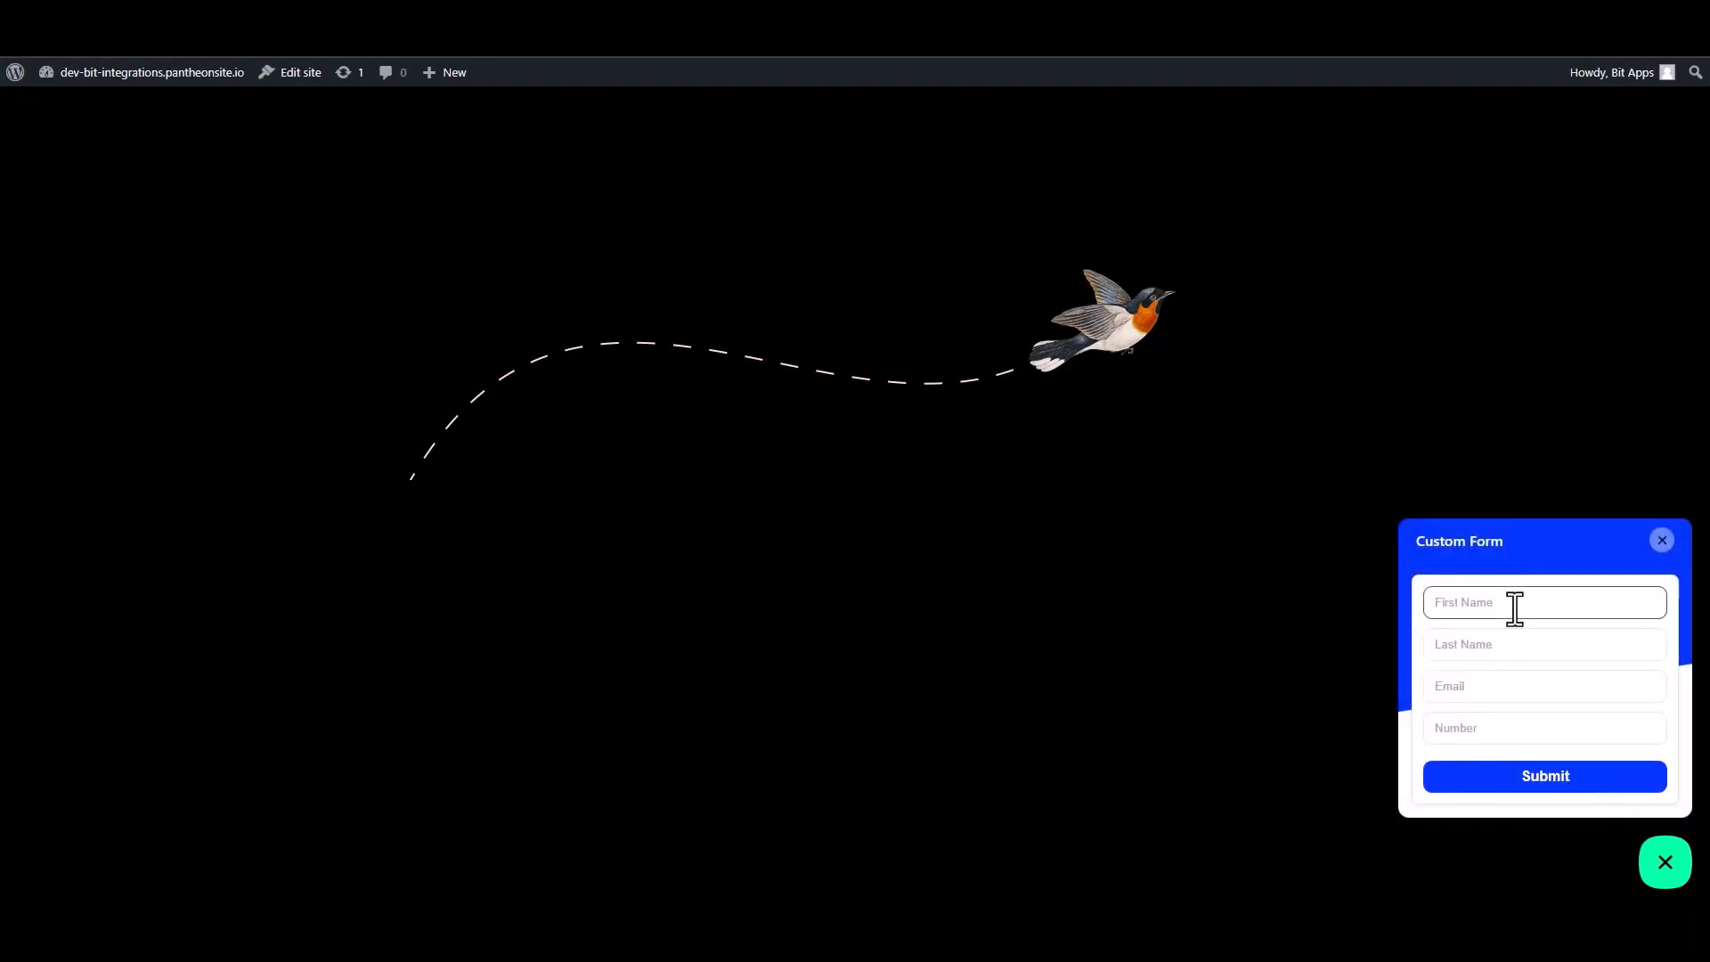
type("Bit")
left_click(1503, 647)
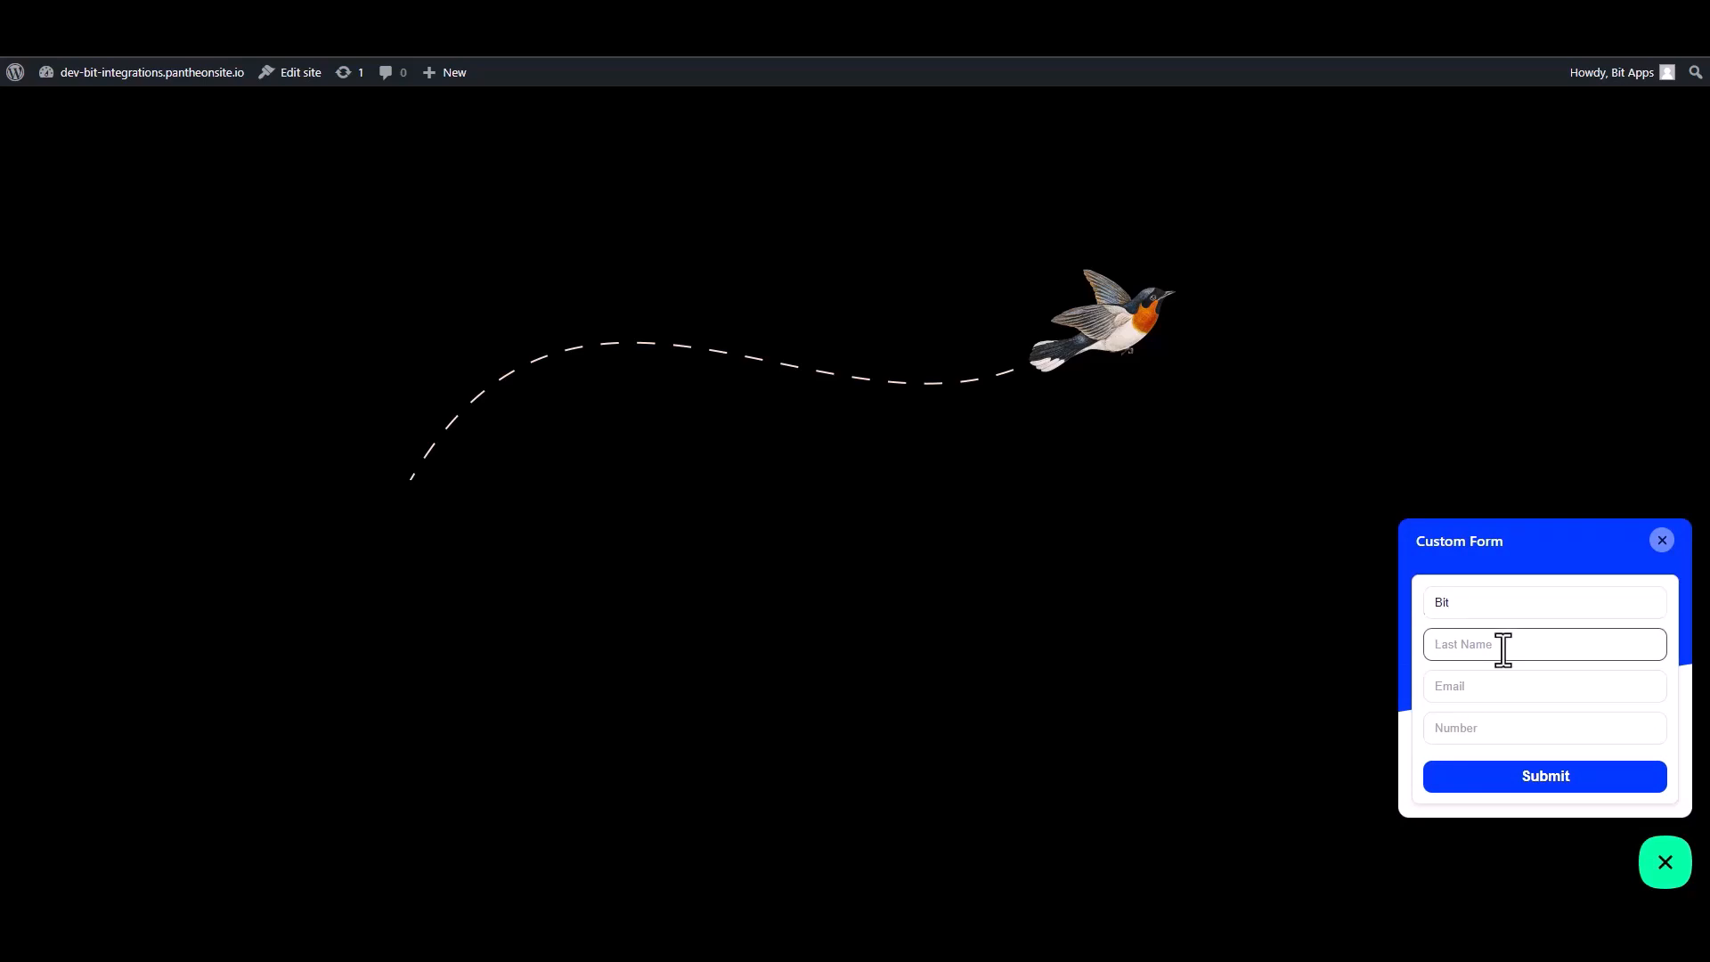
type("Integrationa")
key("BackSpace")
Fill in a test e-mail address and a number in the custom form, then submit it.
left_click(1622, 690)
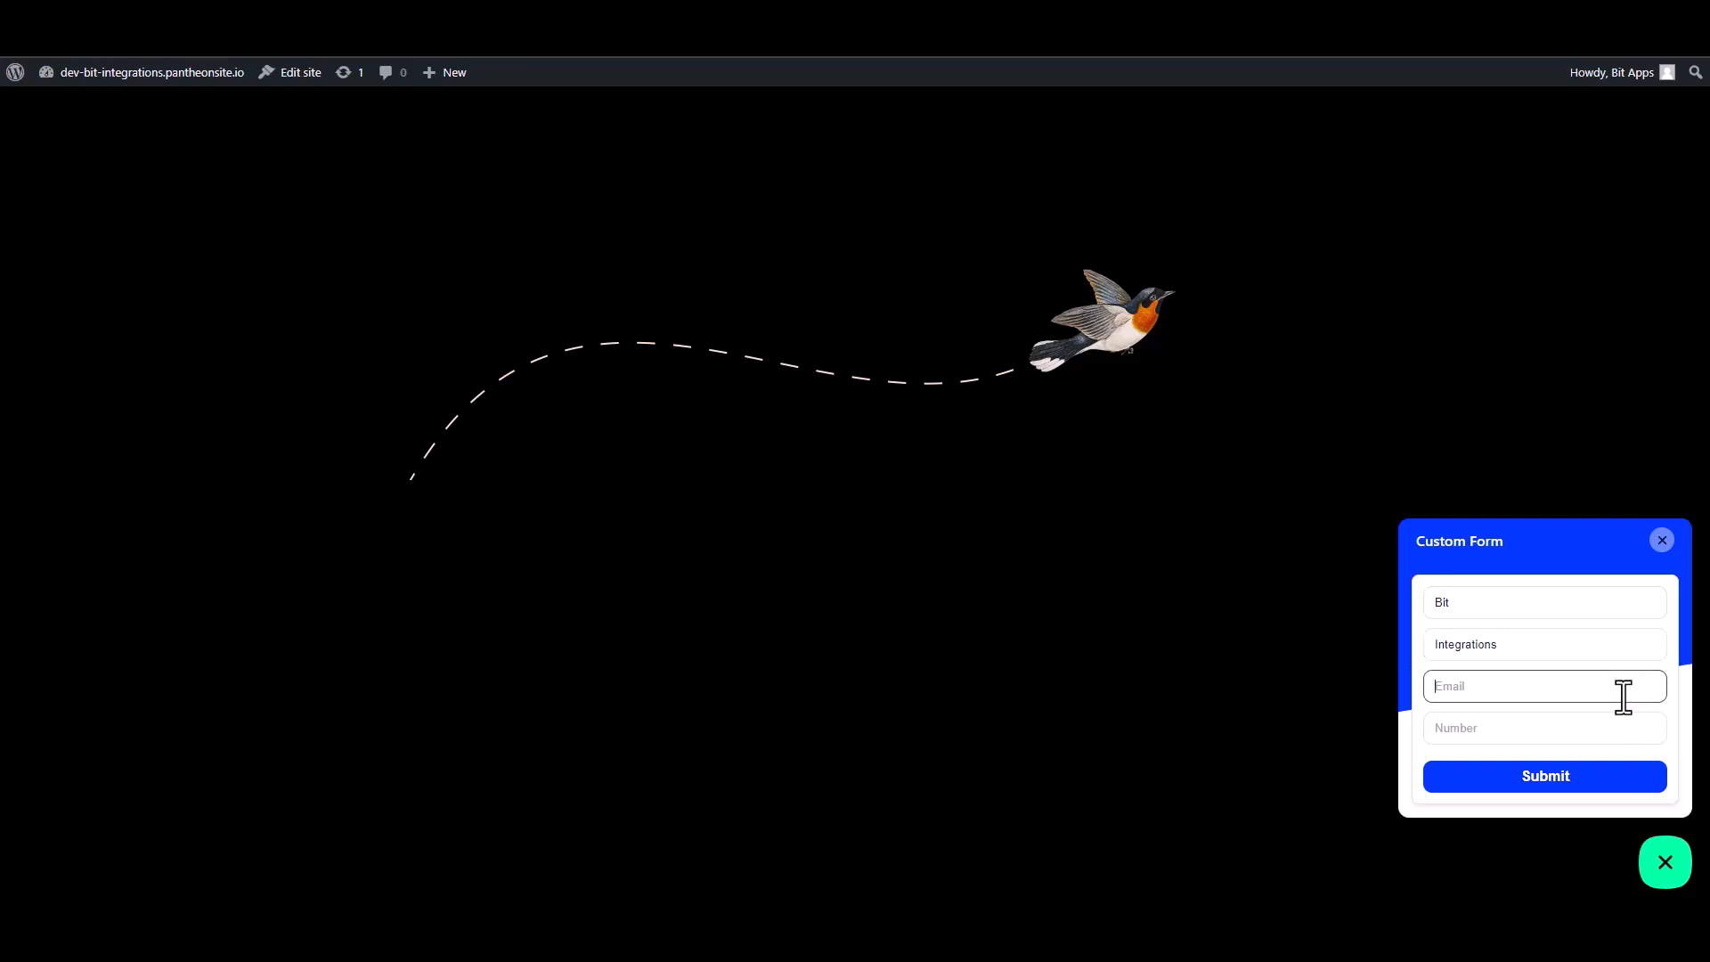
left_click(1653, 730)
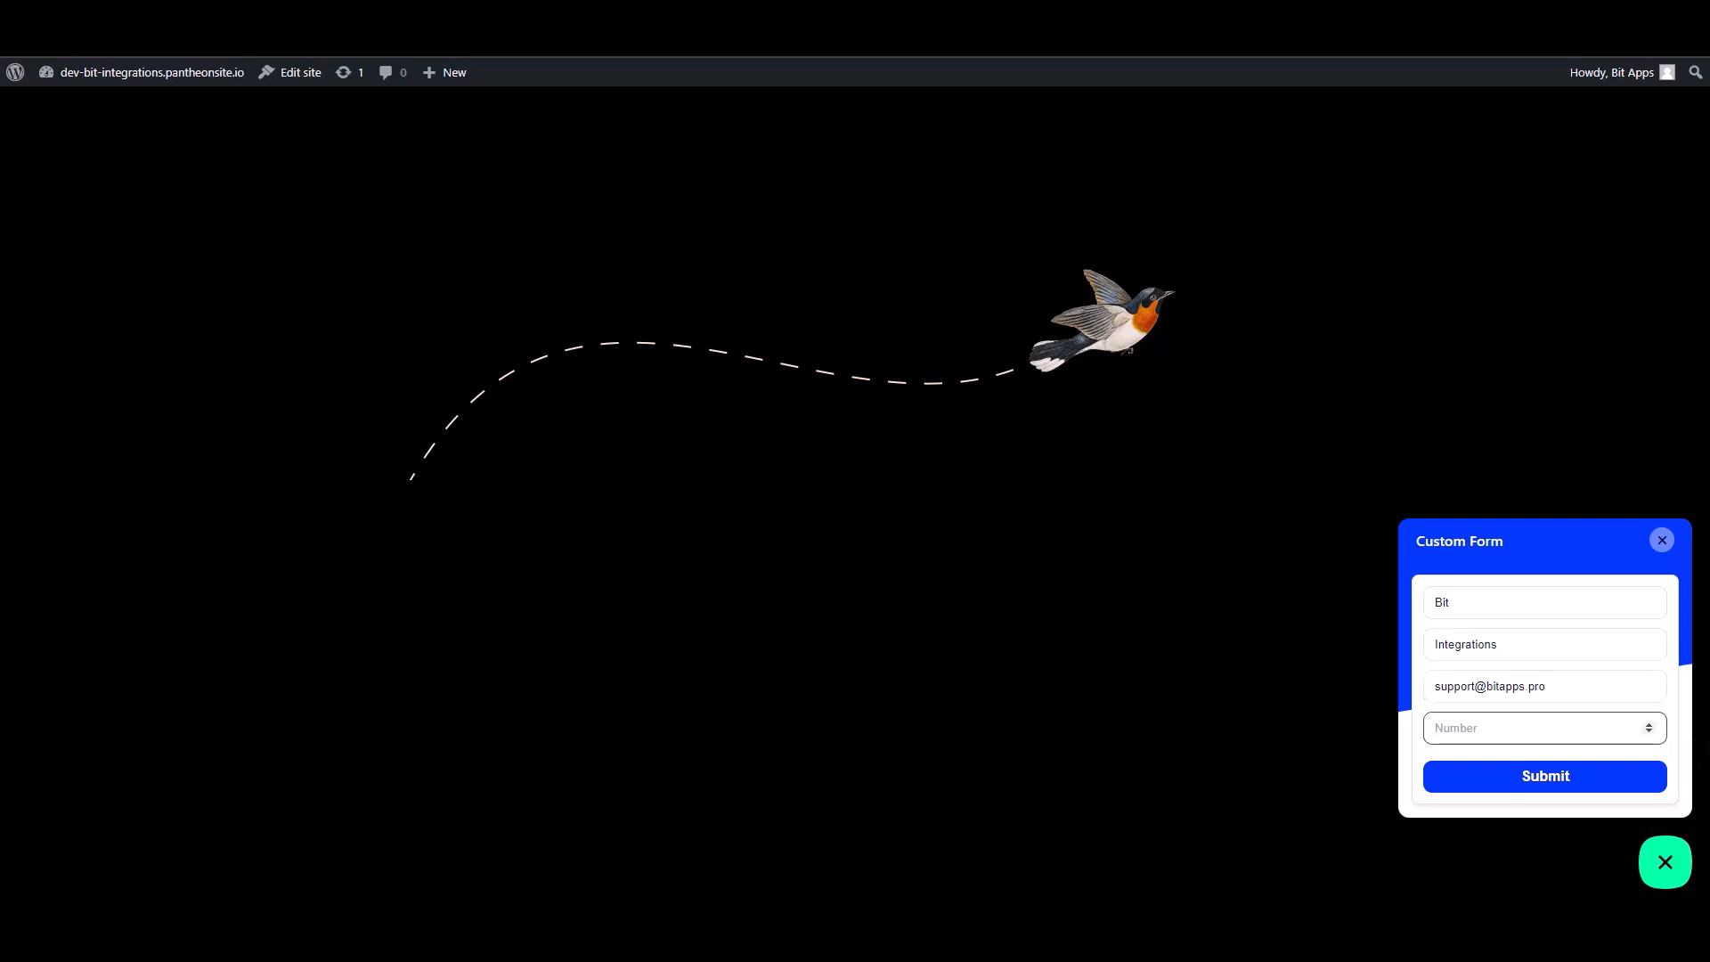
type("444555666")
left_click(1614, 782)
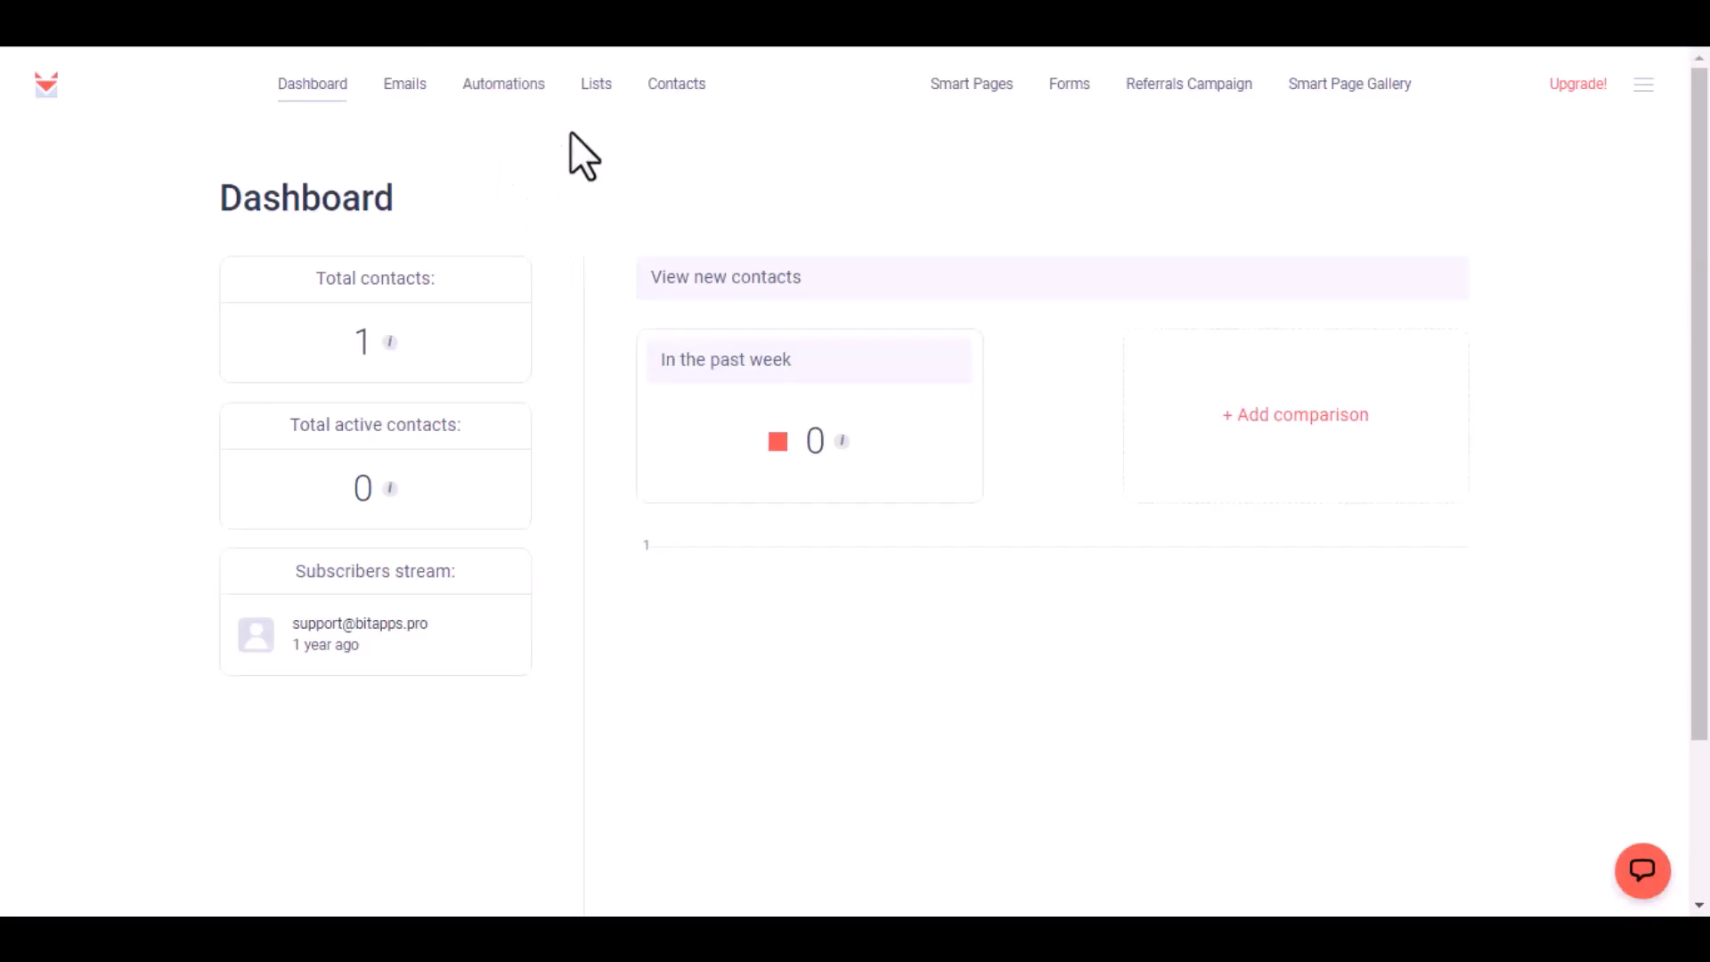
Open the Bit list in SendFox's Lists to check for the new contact.
left_click(588, 88)
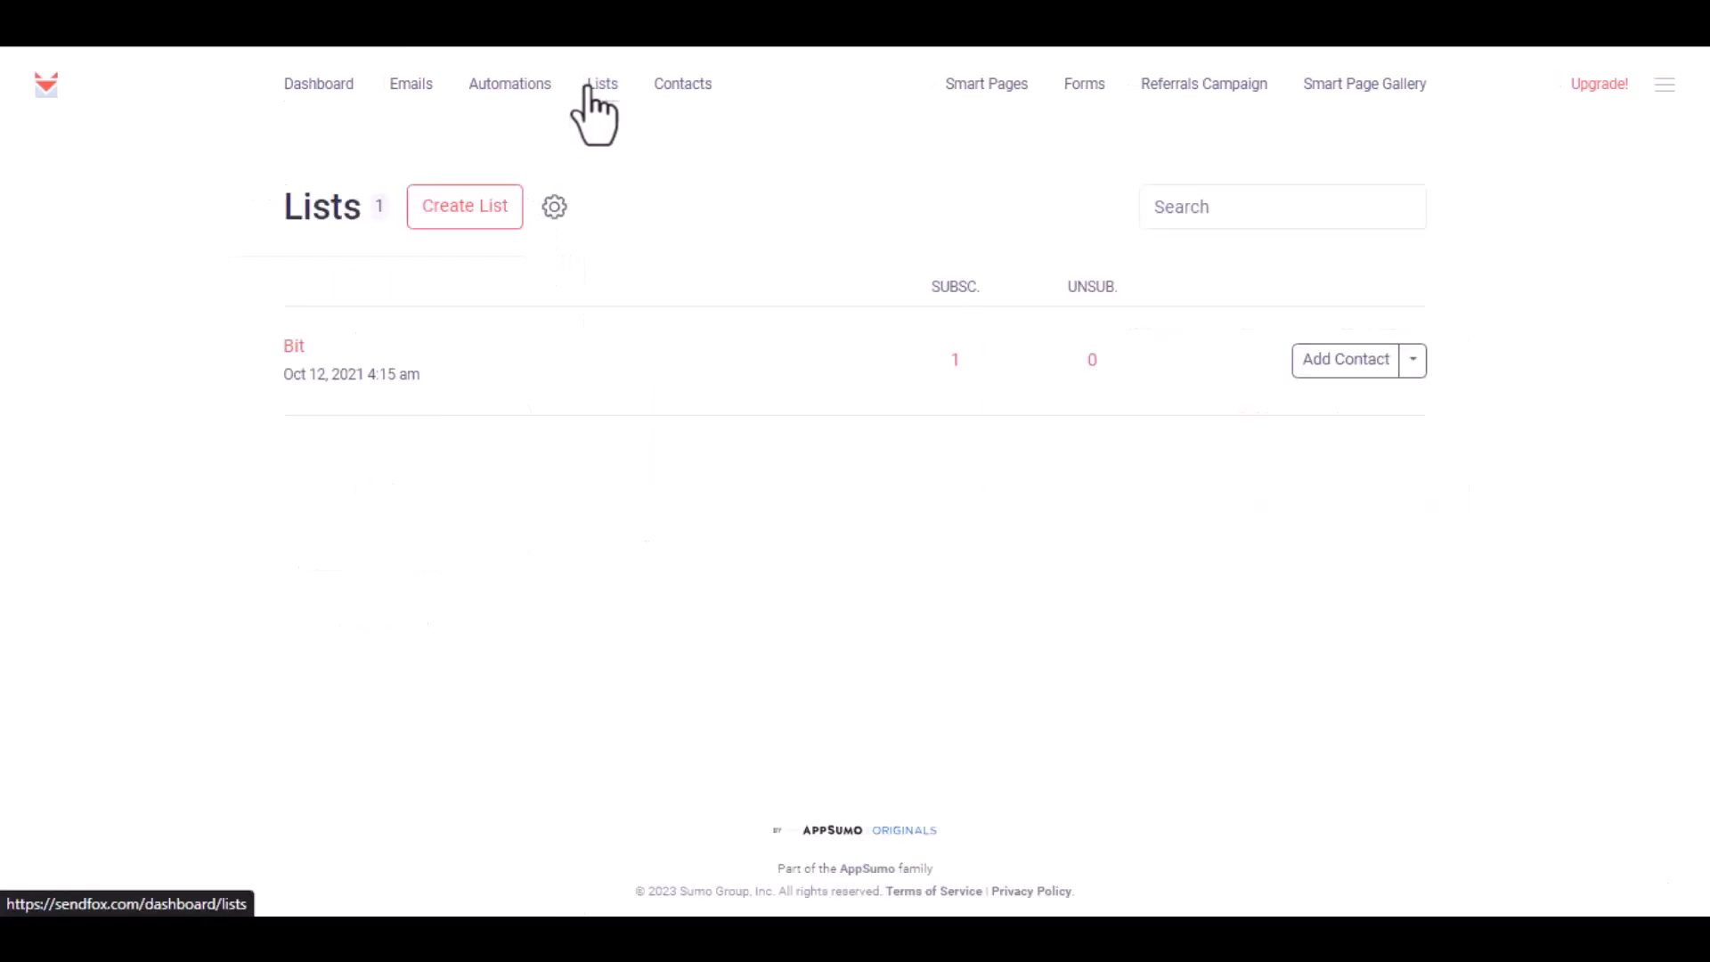
left_click(294, 347)
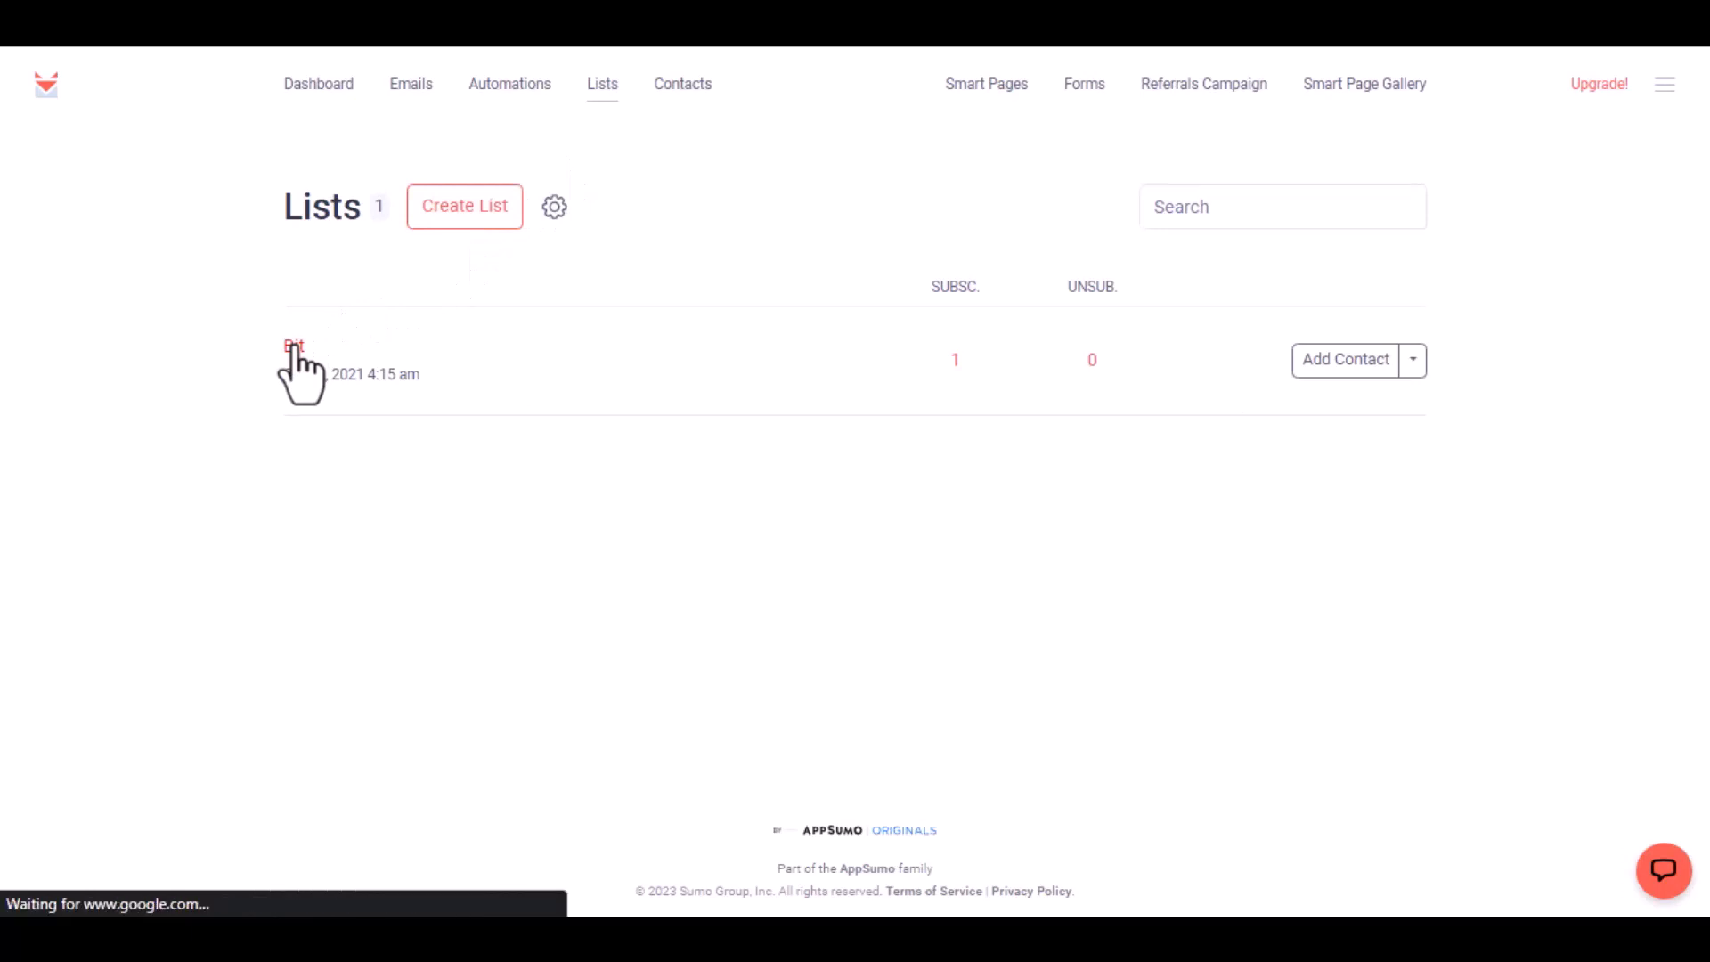